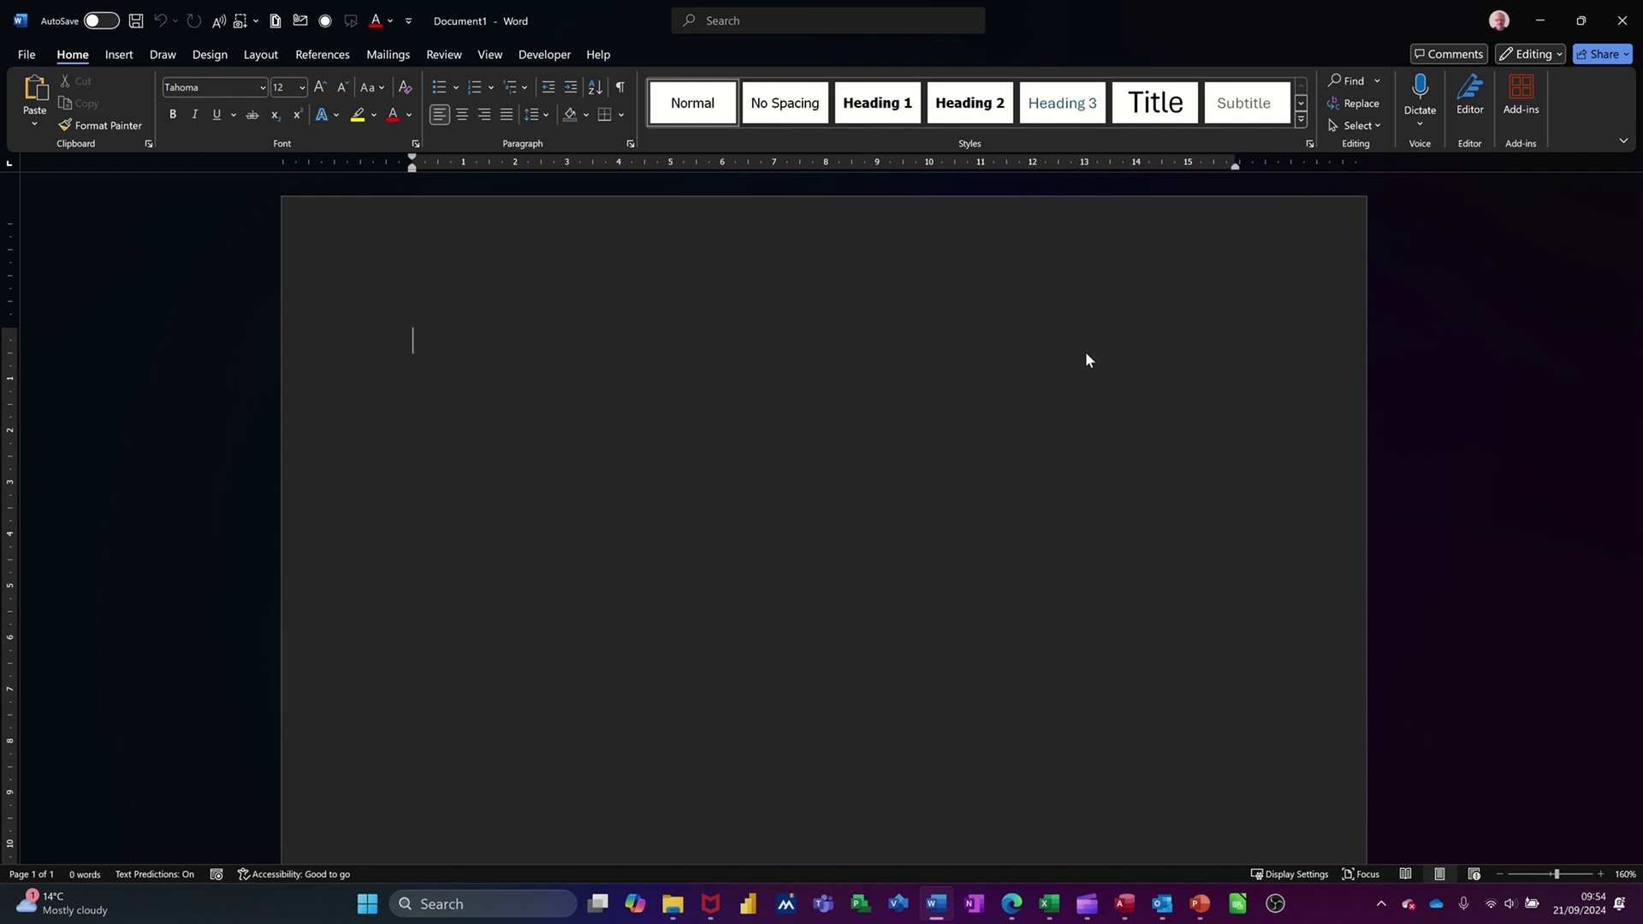
Save the new blank document to this PC under the name 'Master'
key("F12")
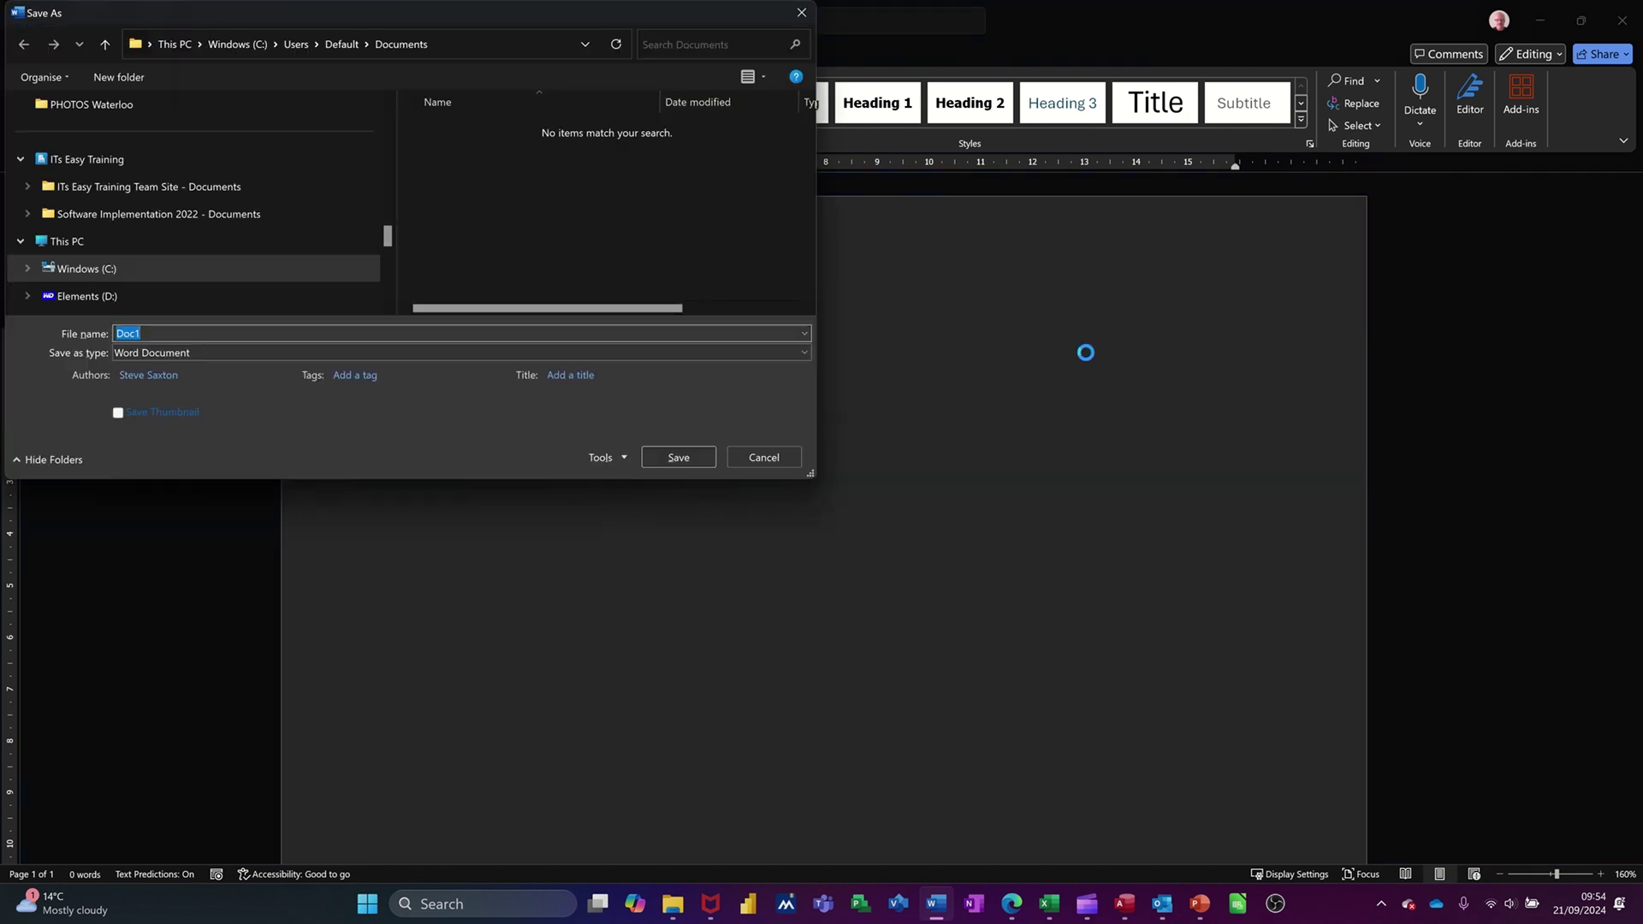
type("Master")
key("Return")
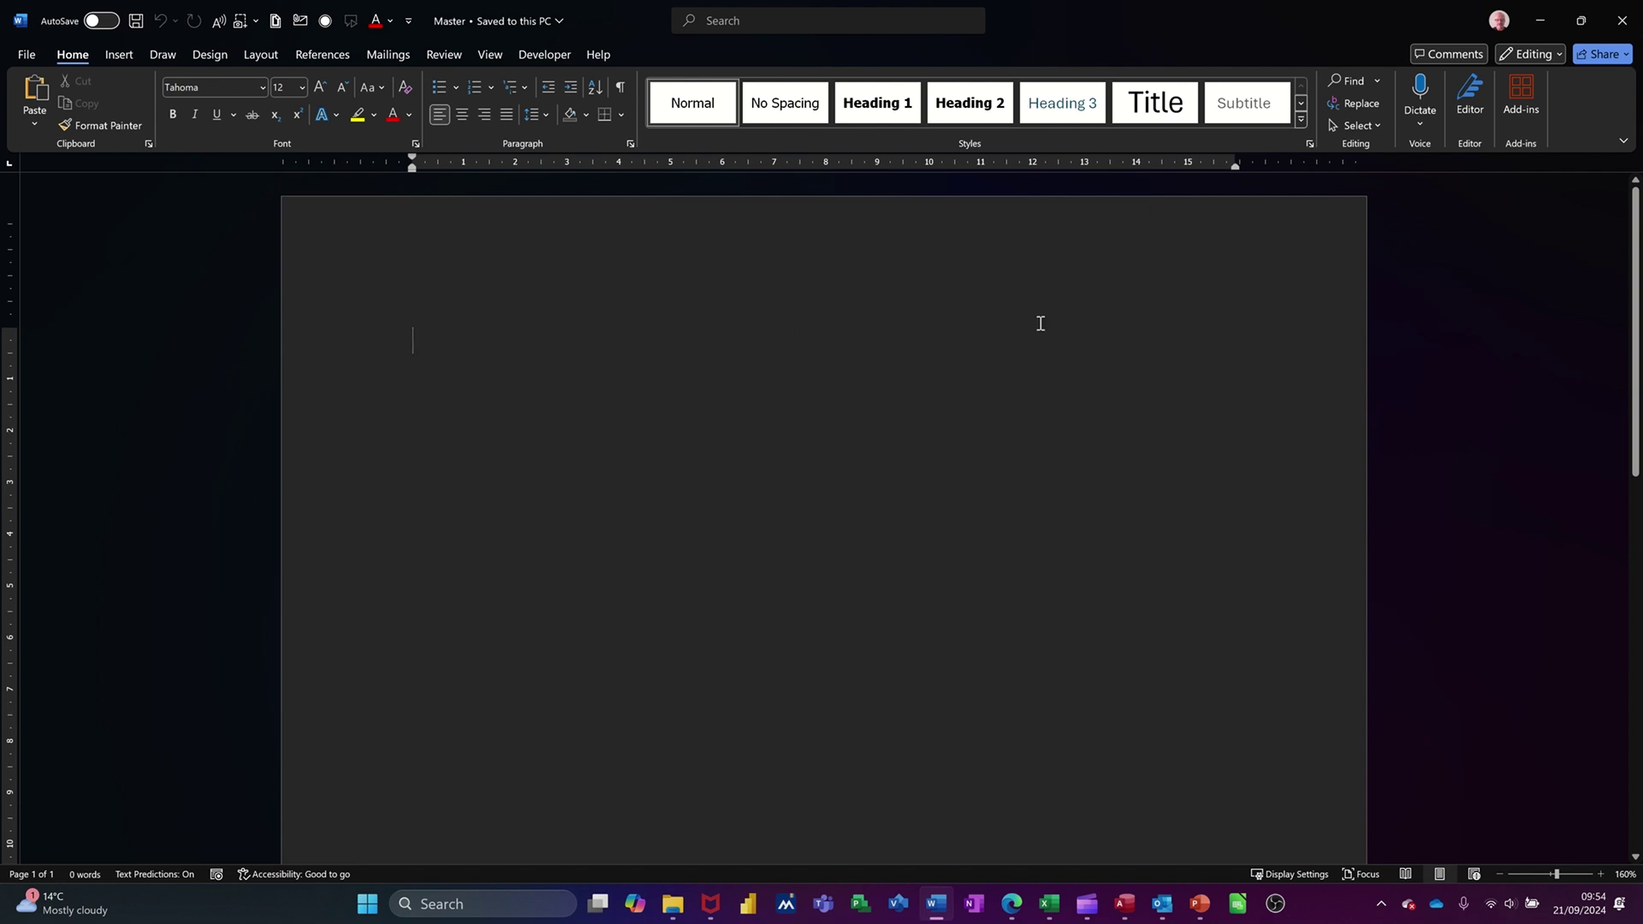
Switch Master to Outline view and turn on Show Document for subdocument tools
left_click(493, 56)
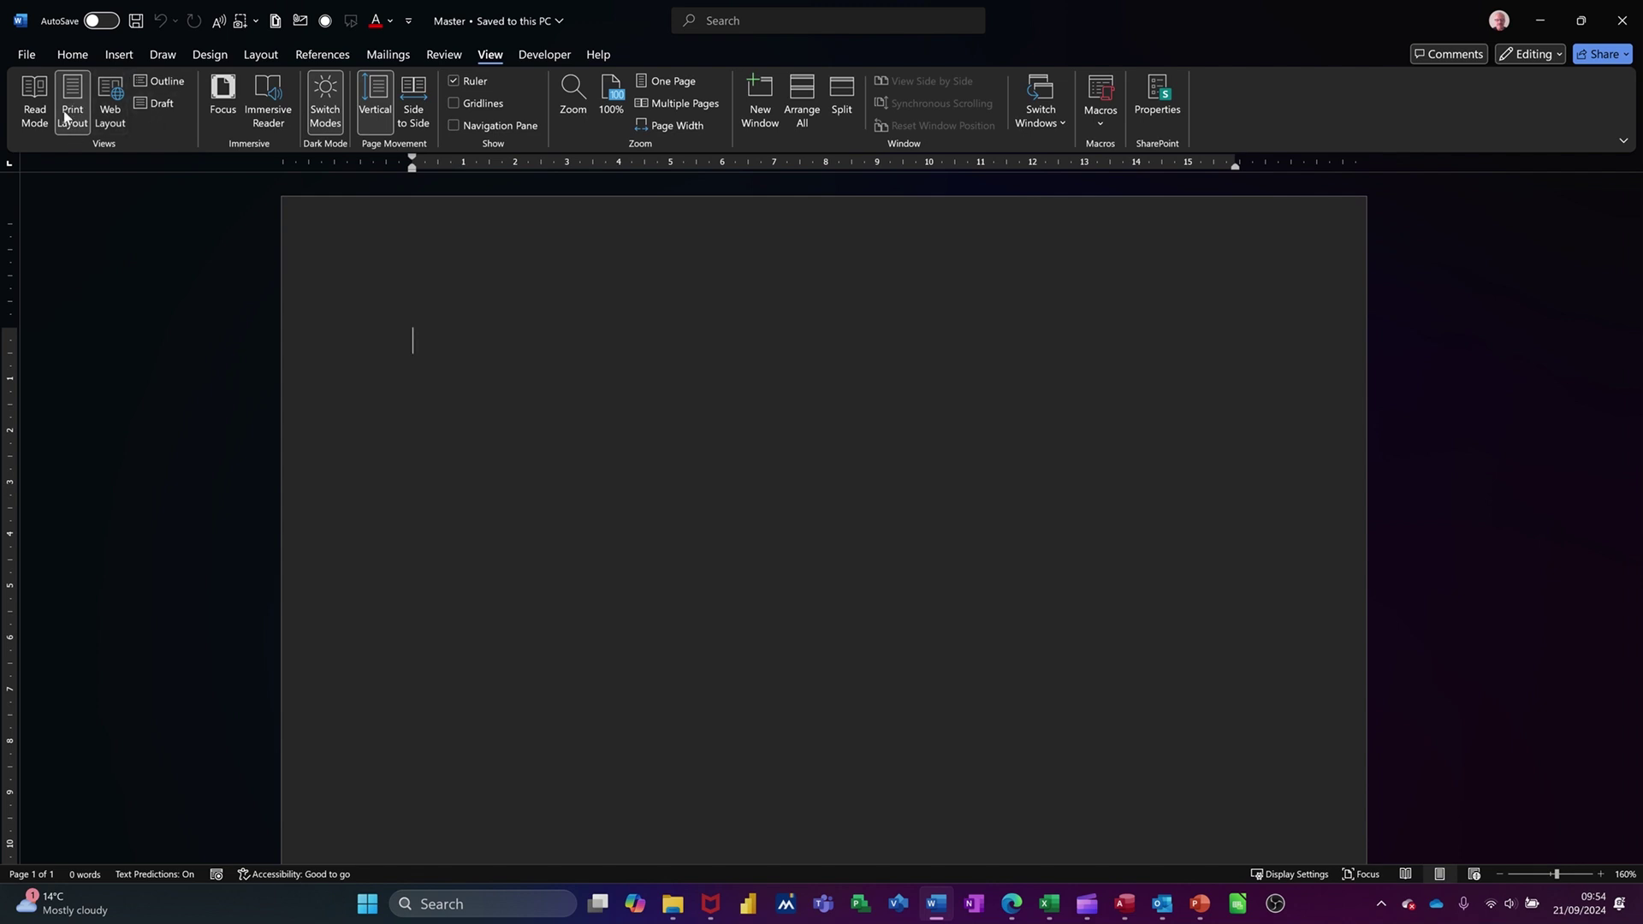
left_click(166, 87)
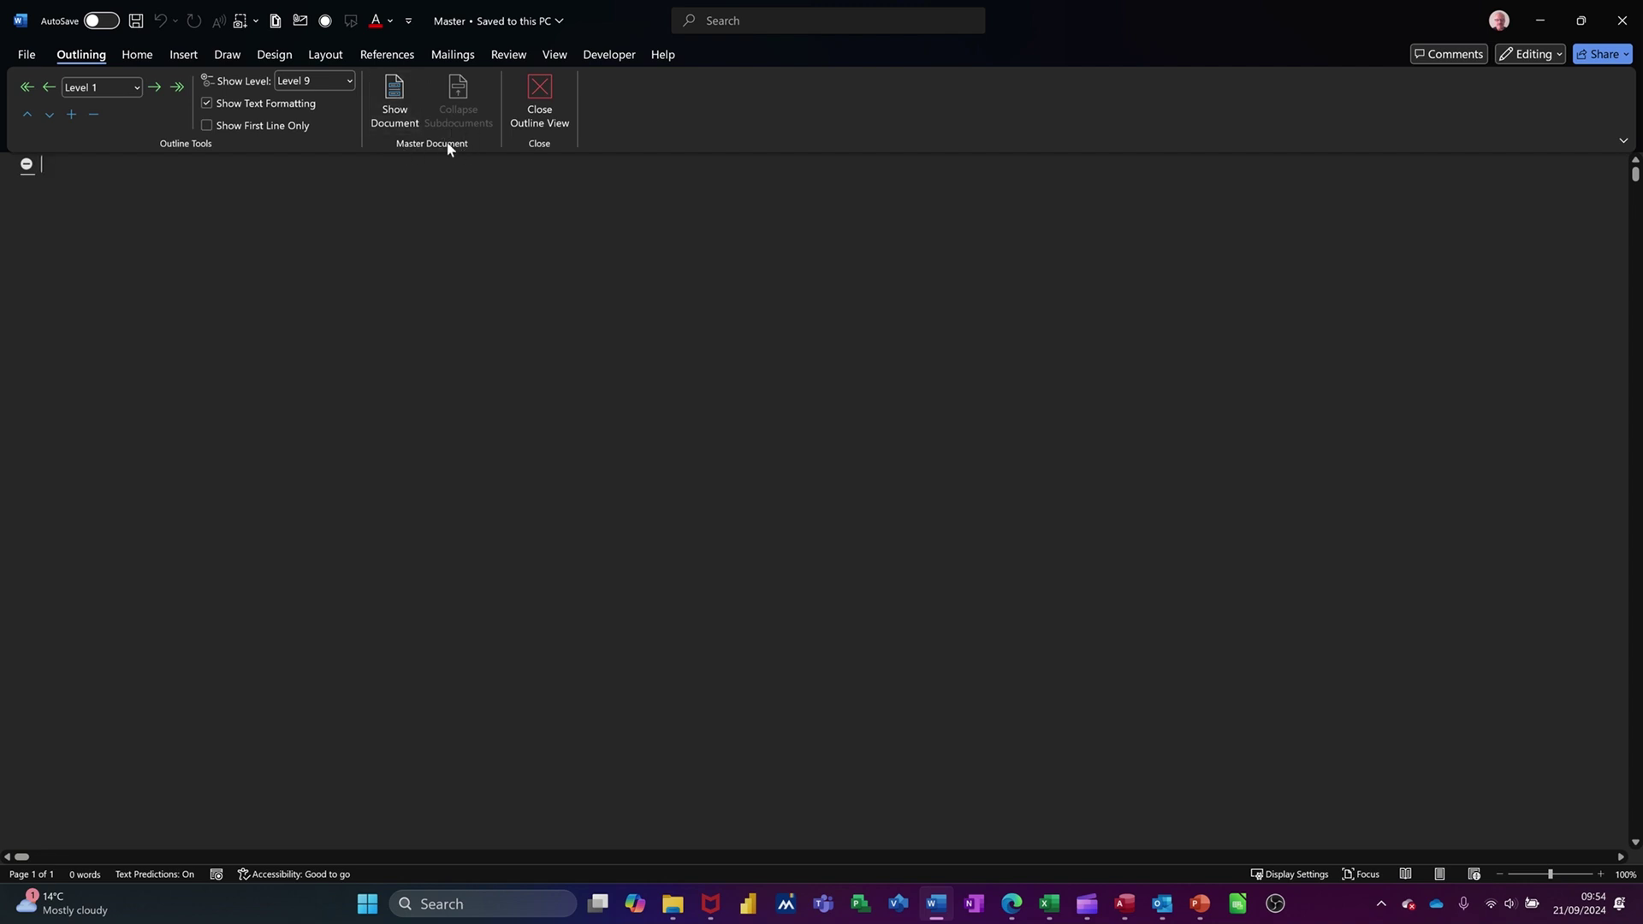
left_click(397, 94)
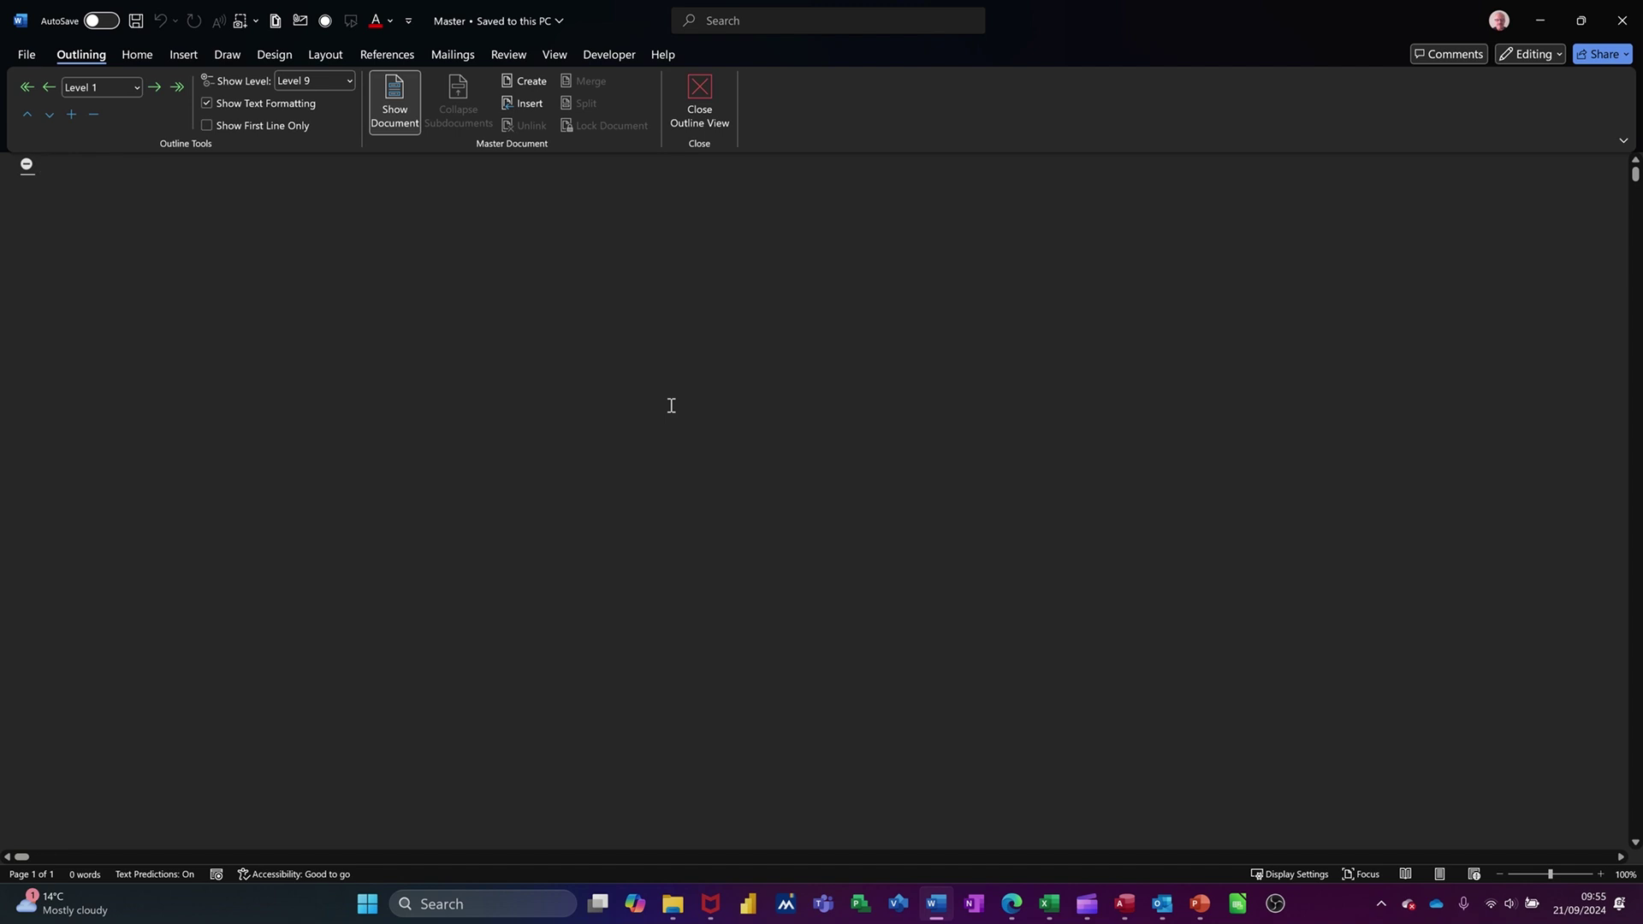
Create a new document titled 'Chapter 1' with five =rand() sample paragraphs
key("ctrl+n")
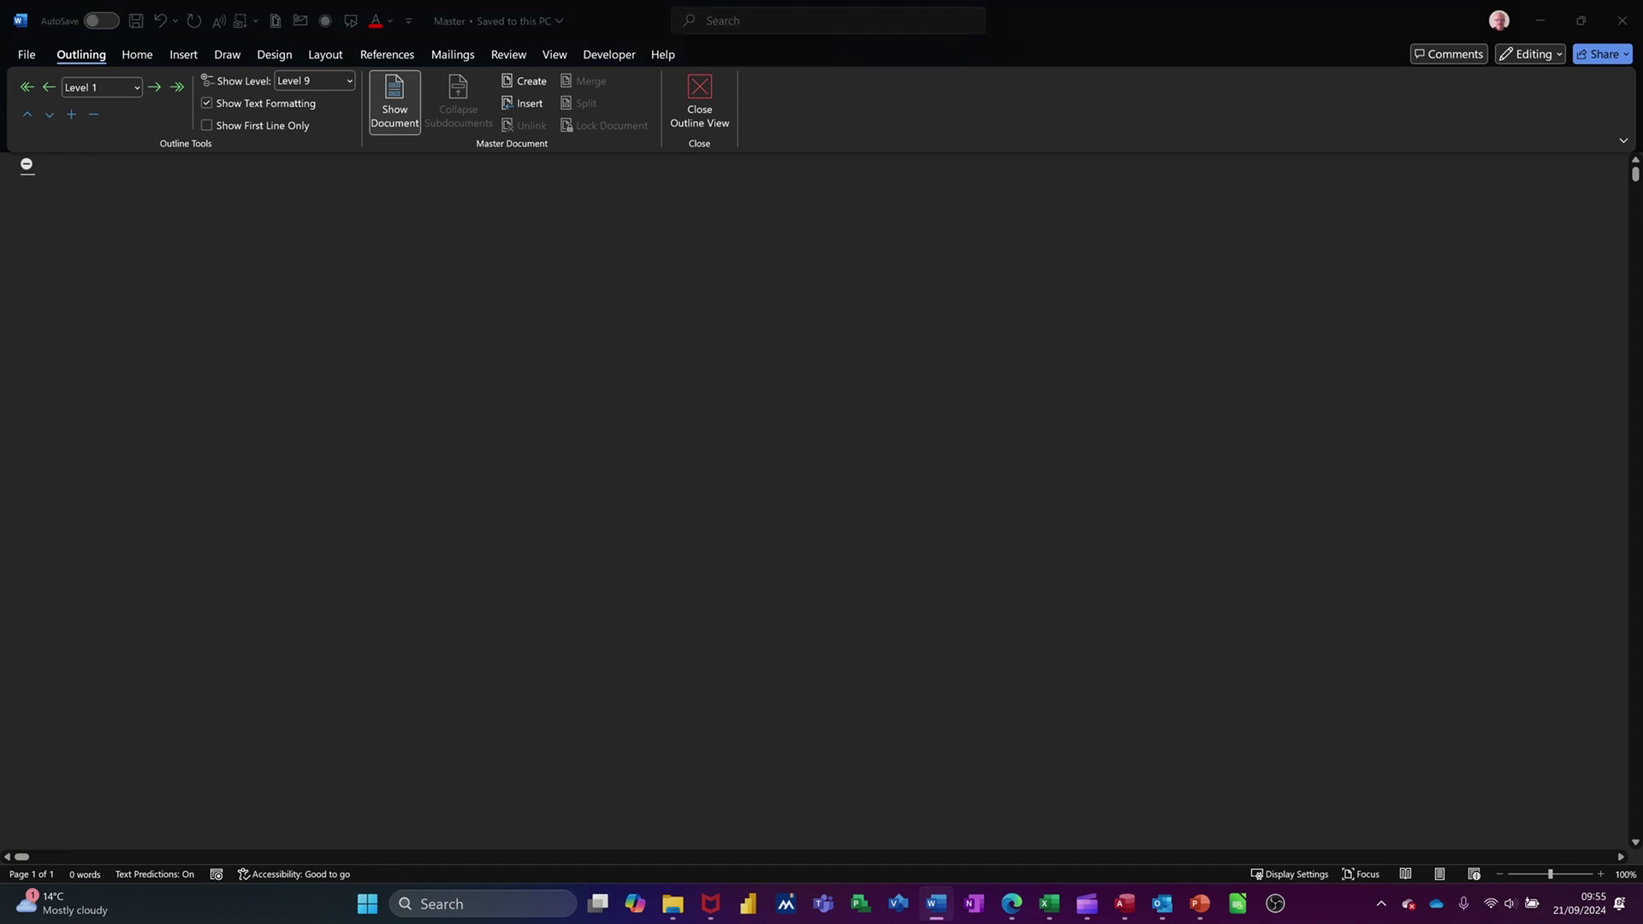
type("C")
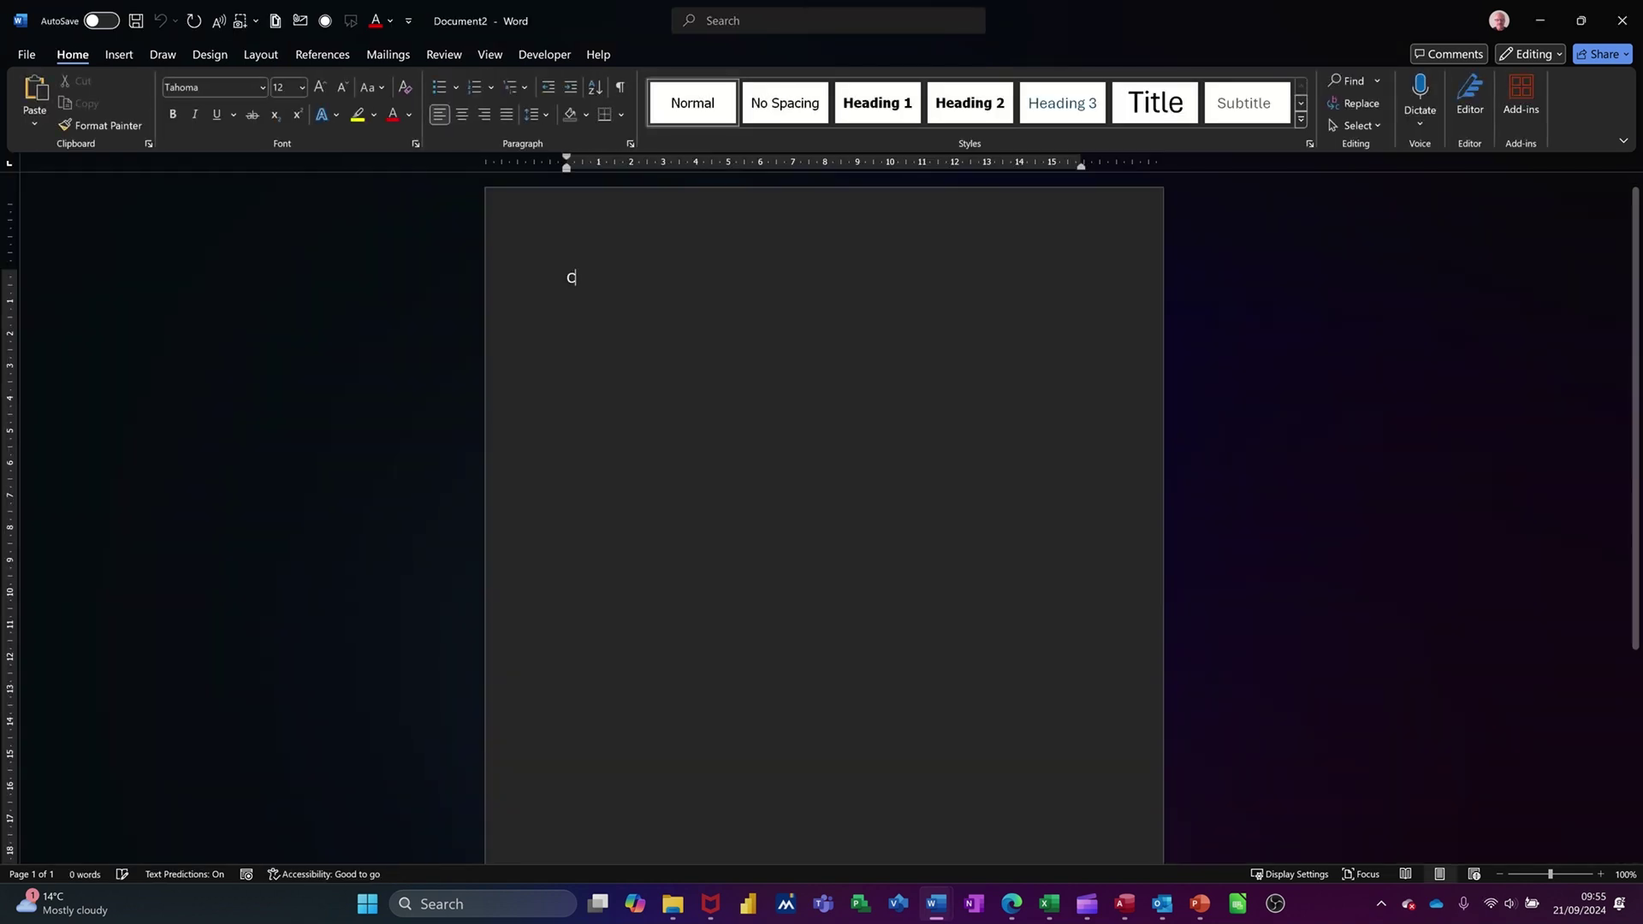
type("hapter 1")
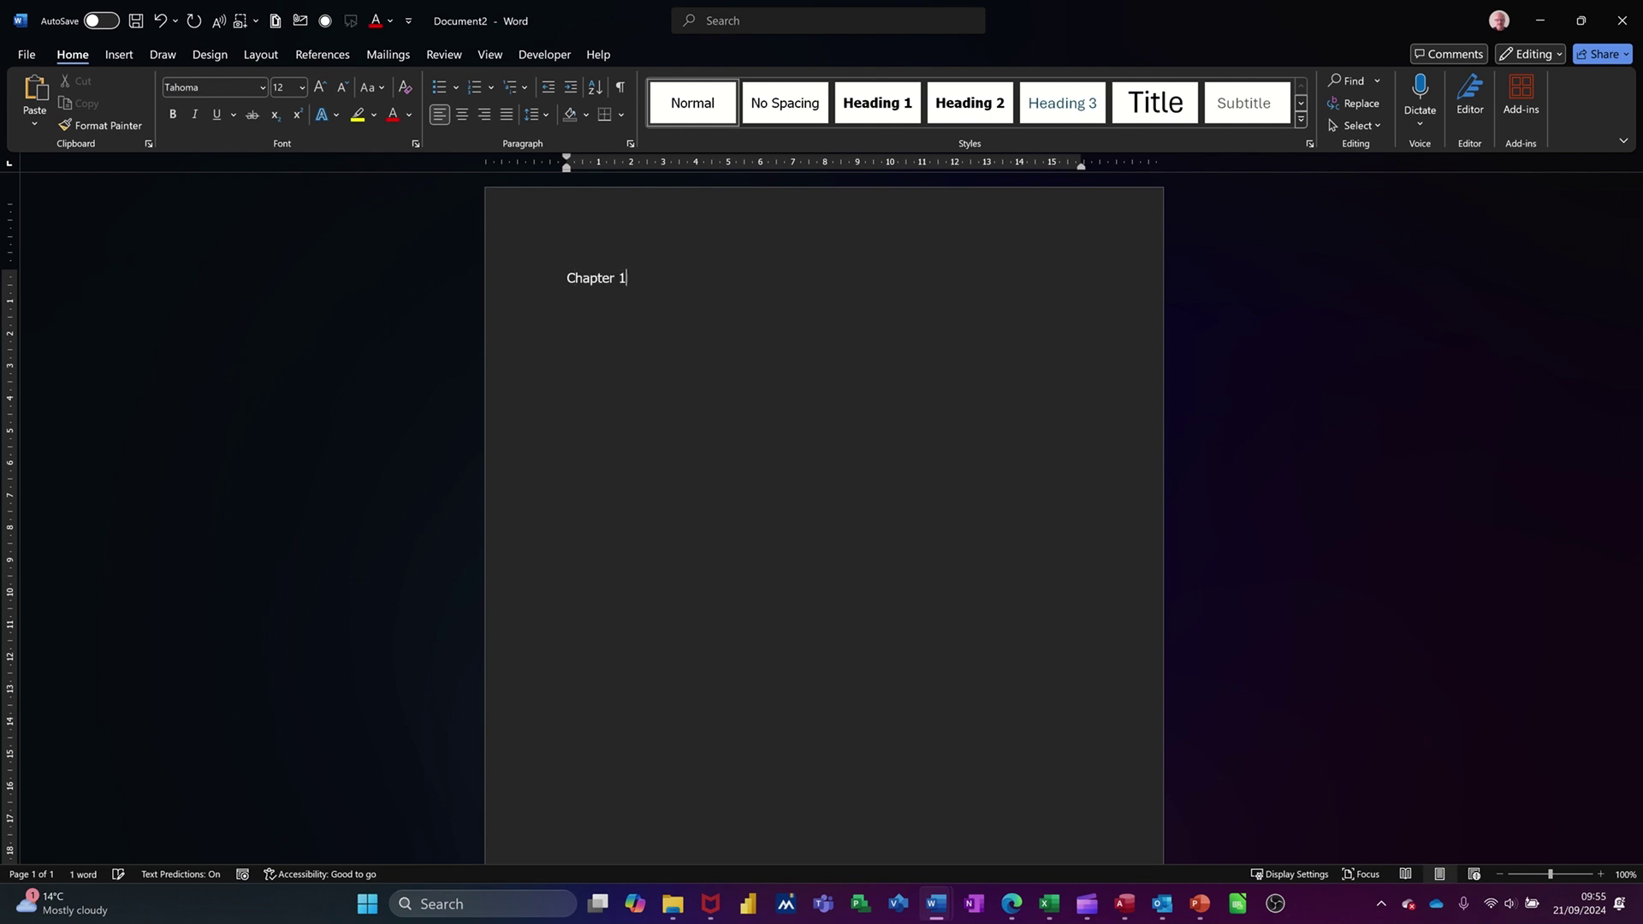
key("Return")
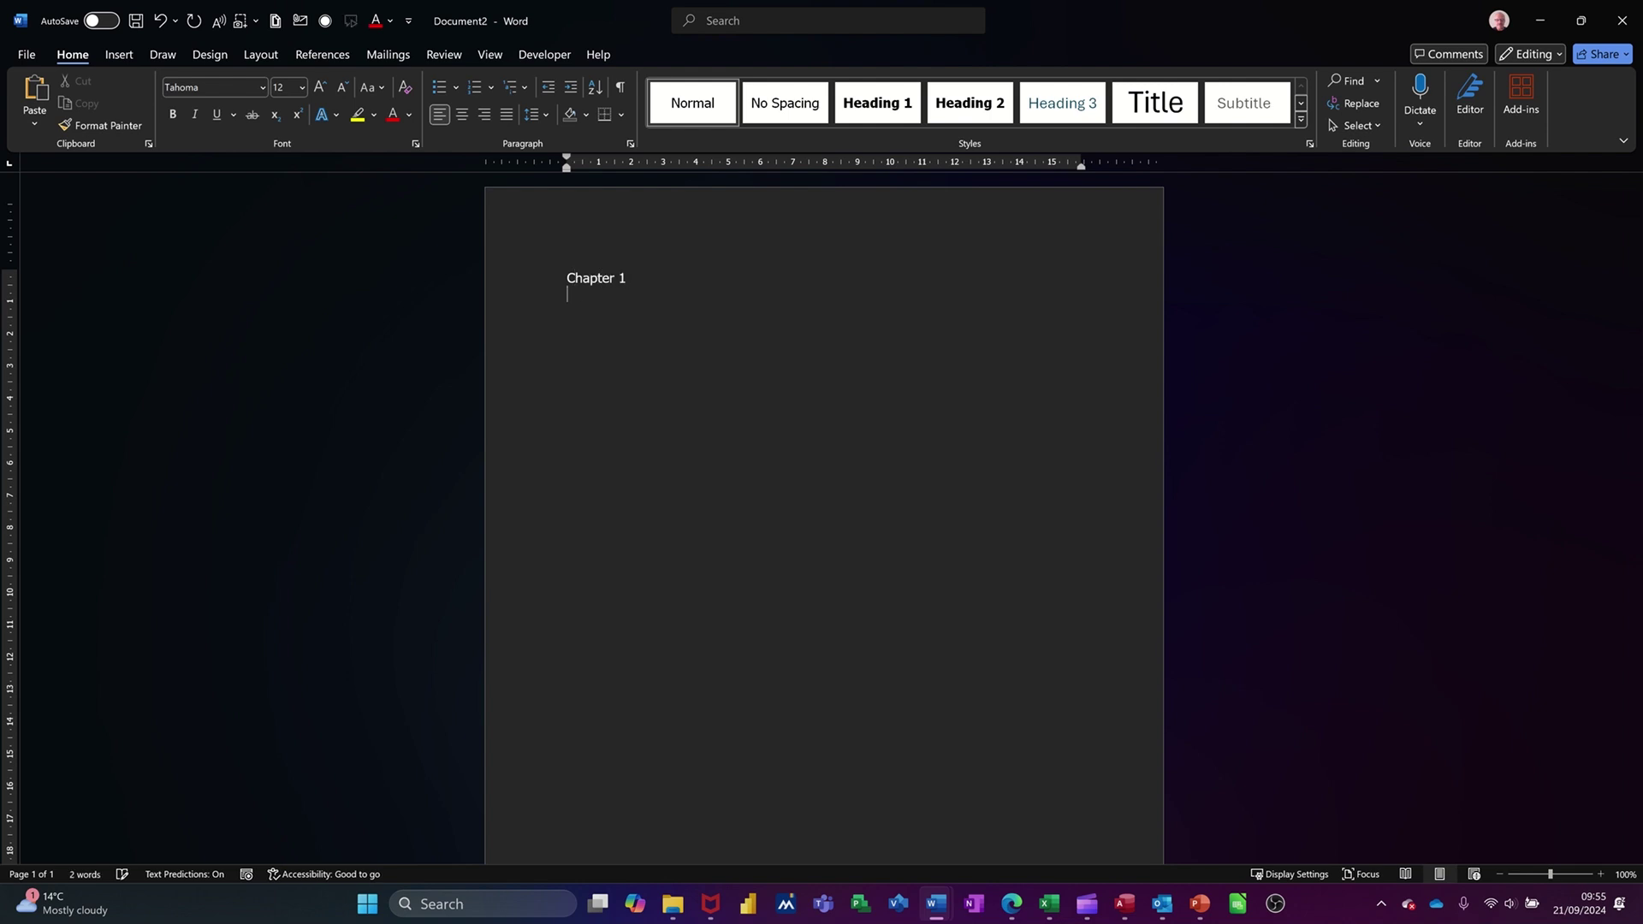
type("=rand()")
key("Return")
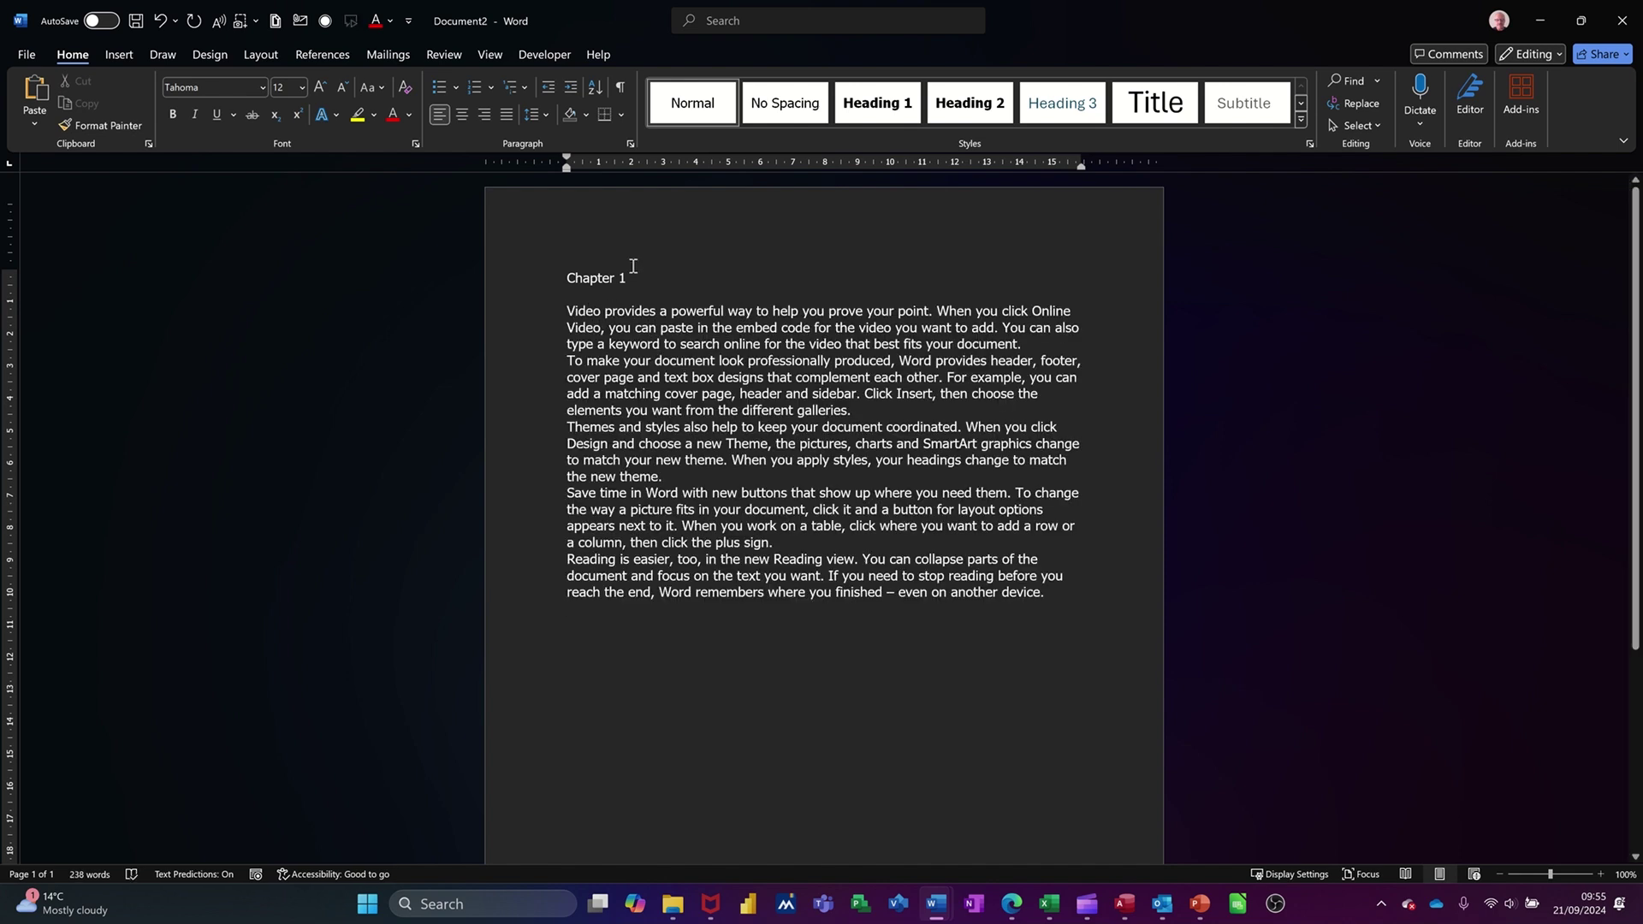
Apply Heading 1 to the 'Chapter 1' title and save the file as 'Chapter 1'
left_click(535, 275)
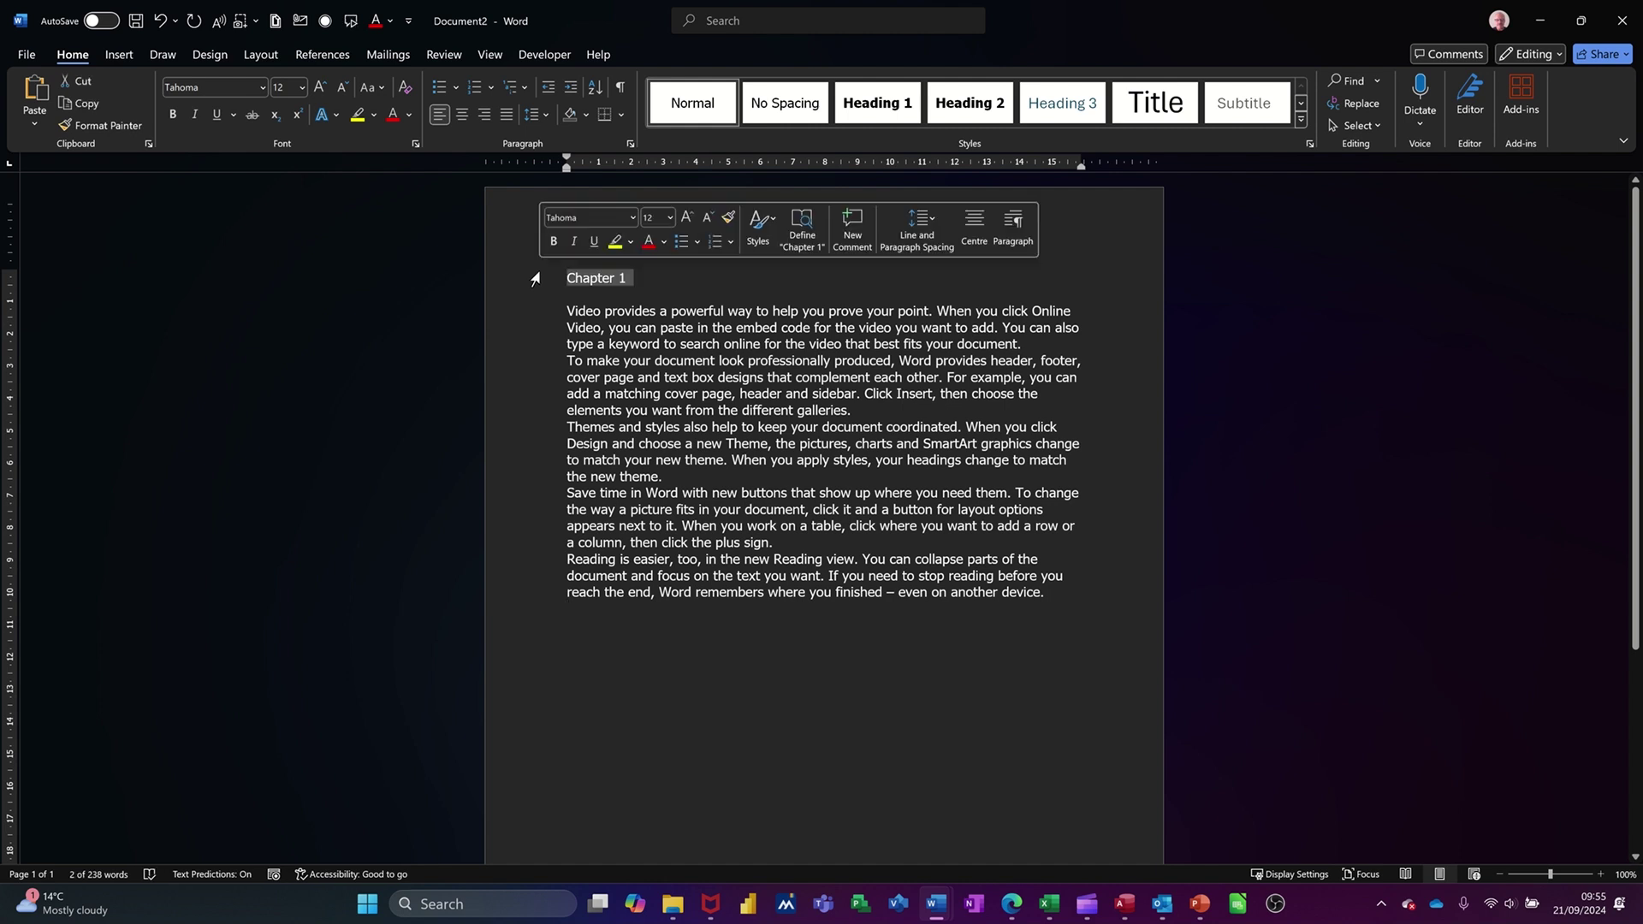
left_click(877, 112)
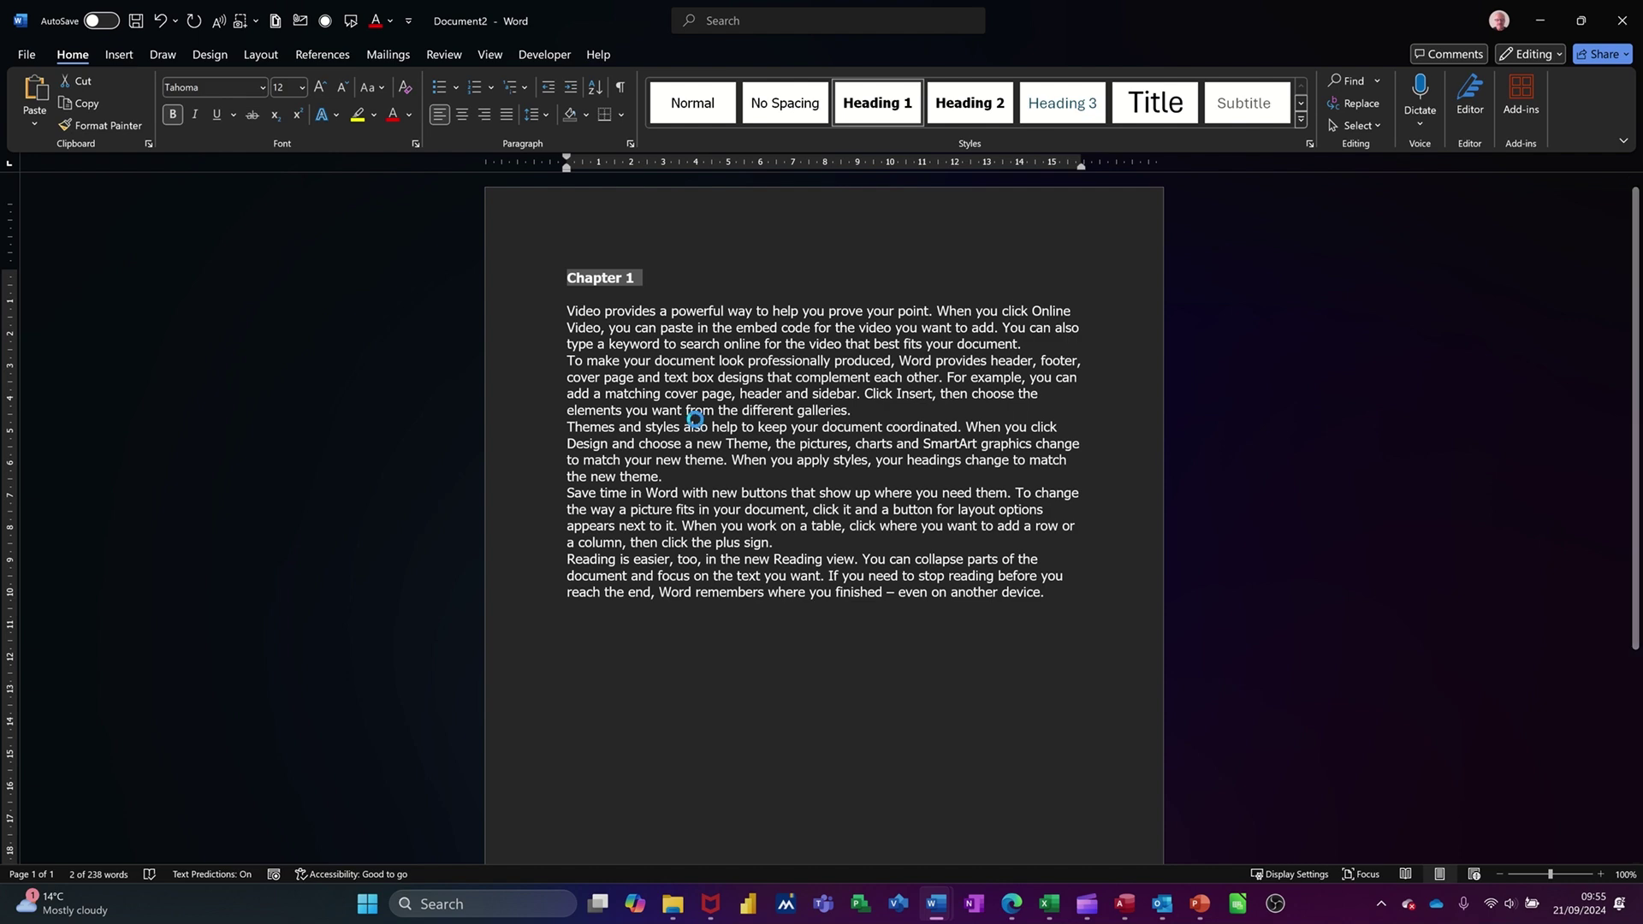
key("F12")
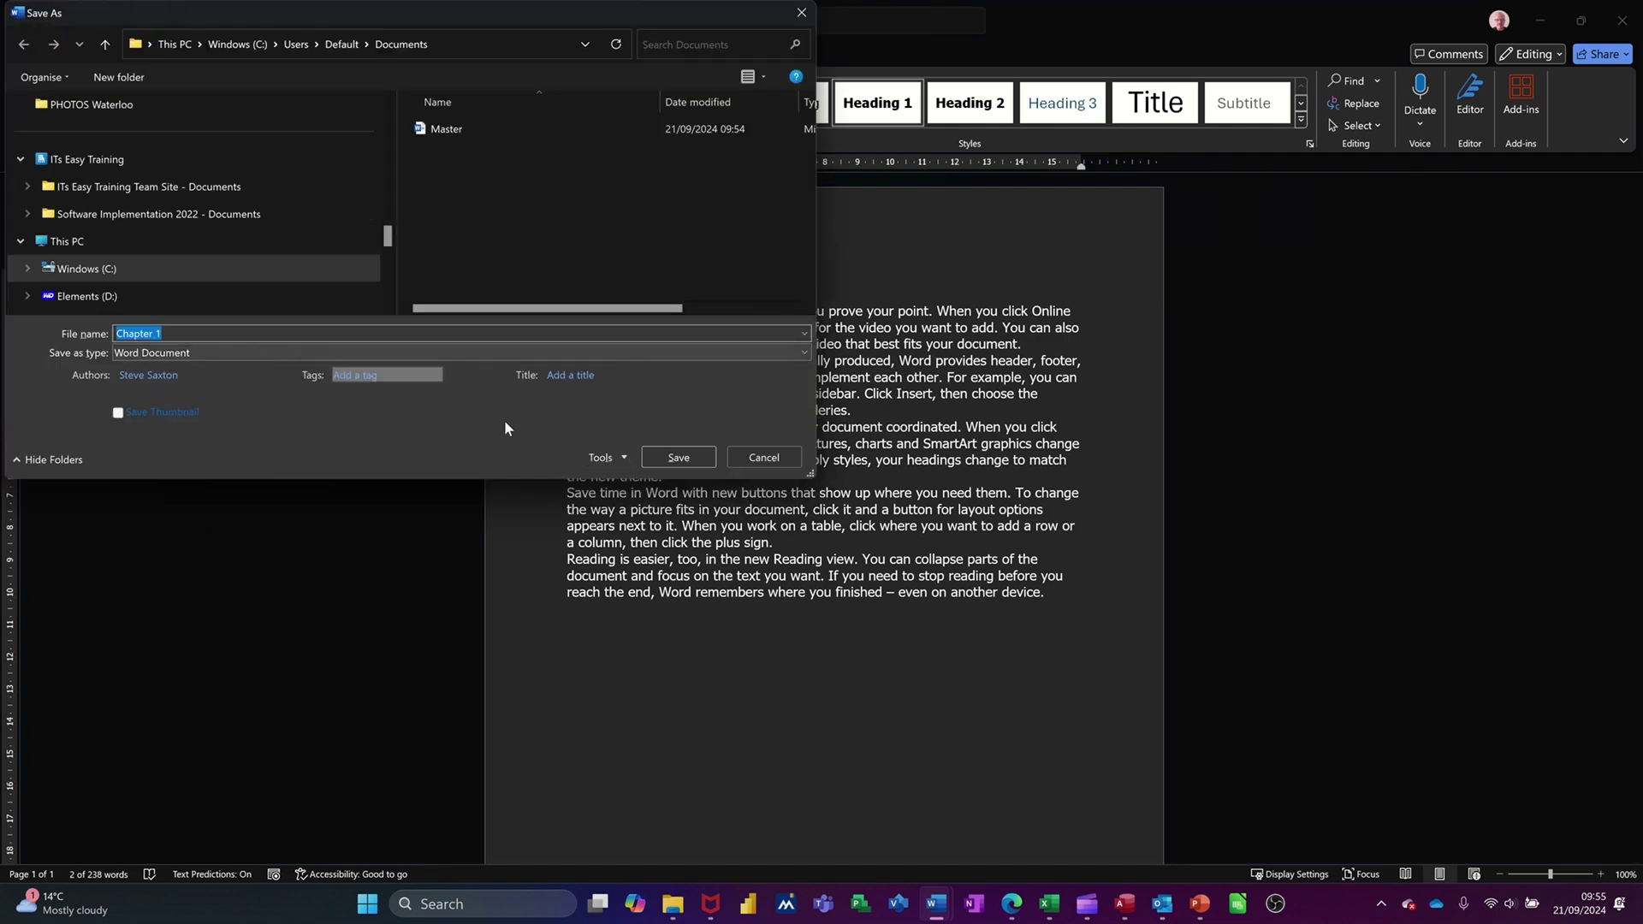
left_click(679, 457)
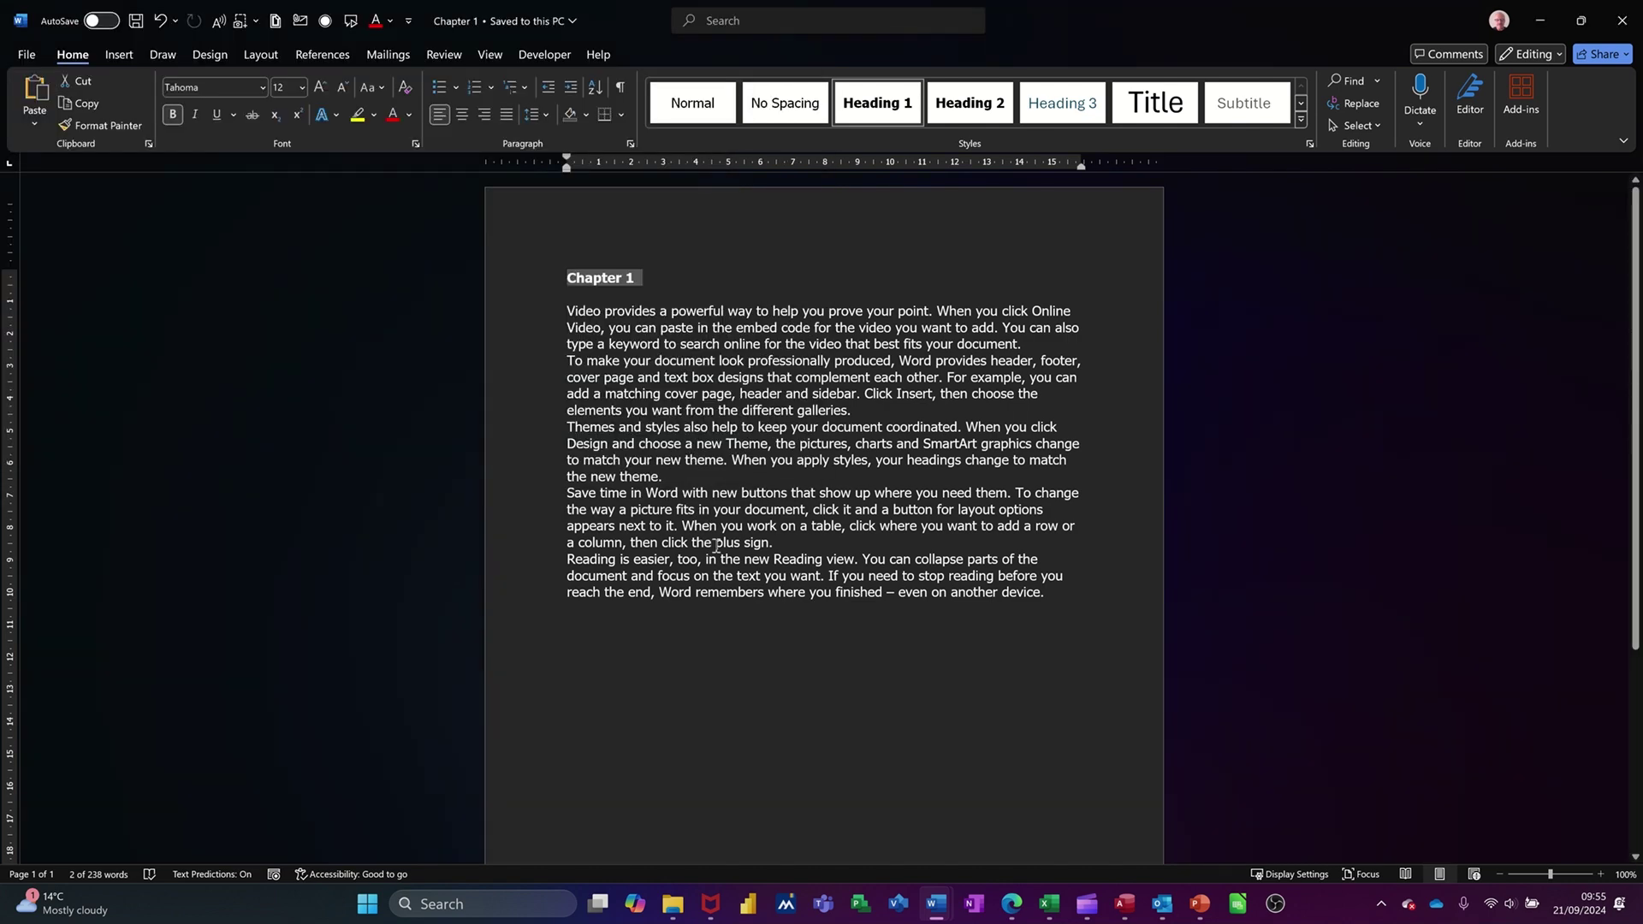
Create another new document titled 'Chapter 2' with five =rand() sample paragraphs
key("alt+Tab")
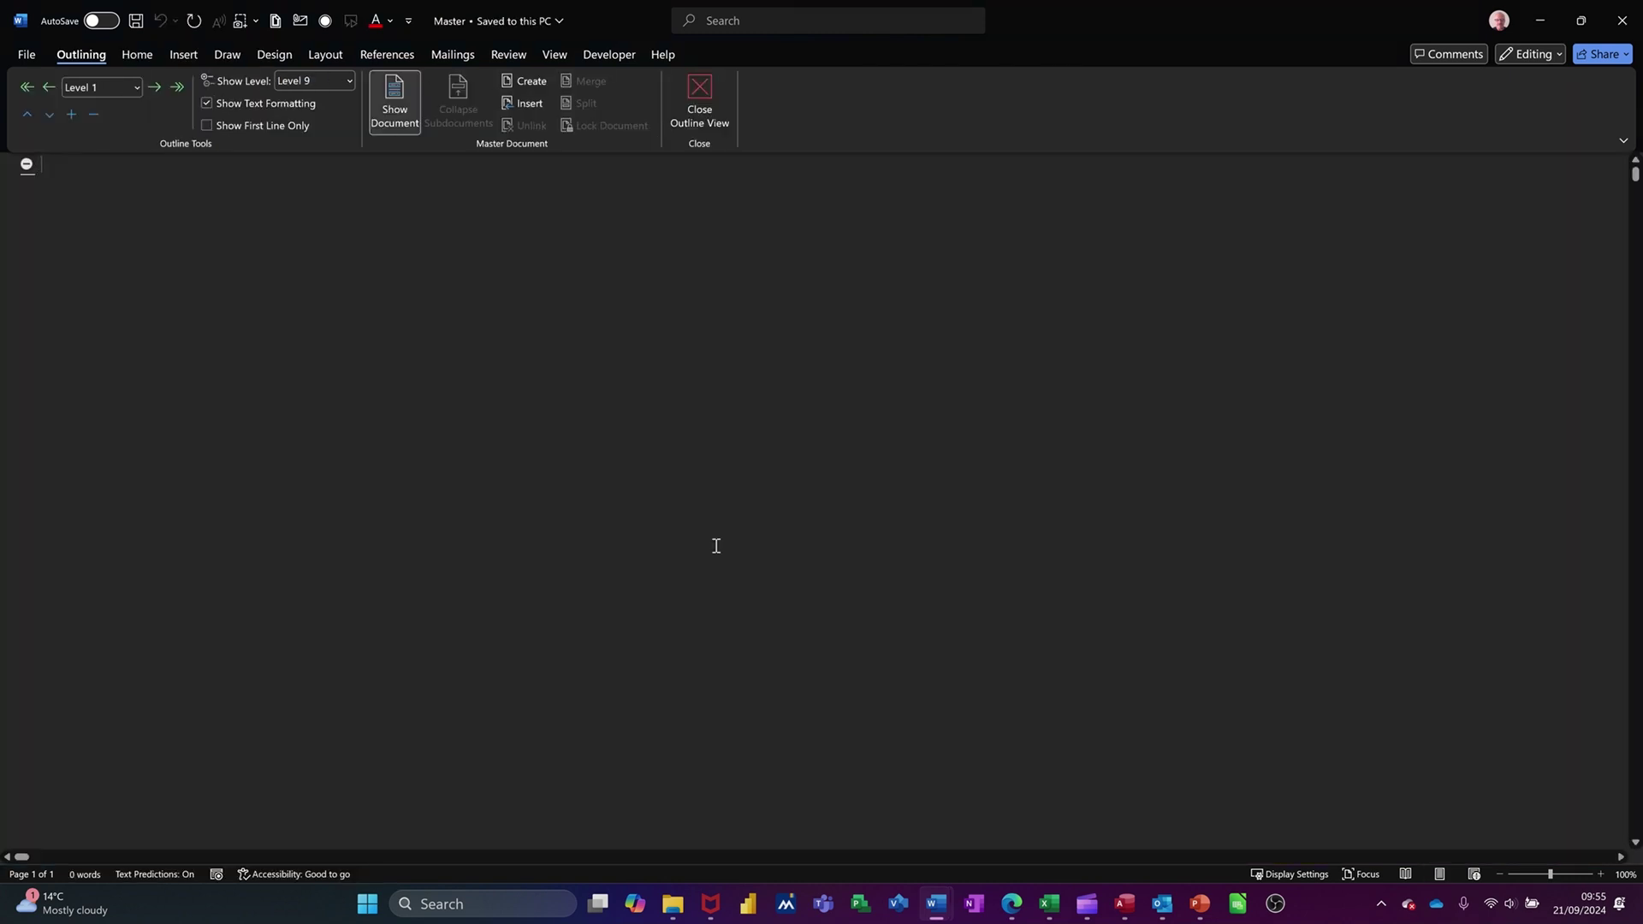
key("ctrl+n")
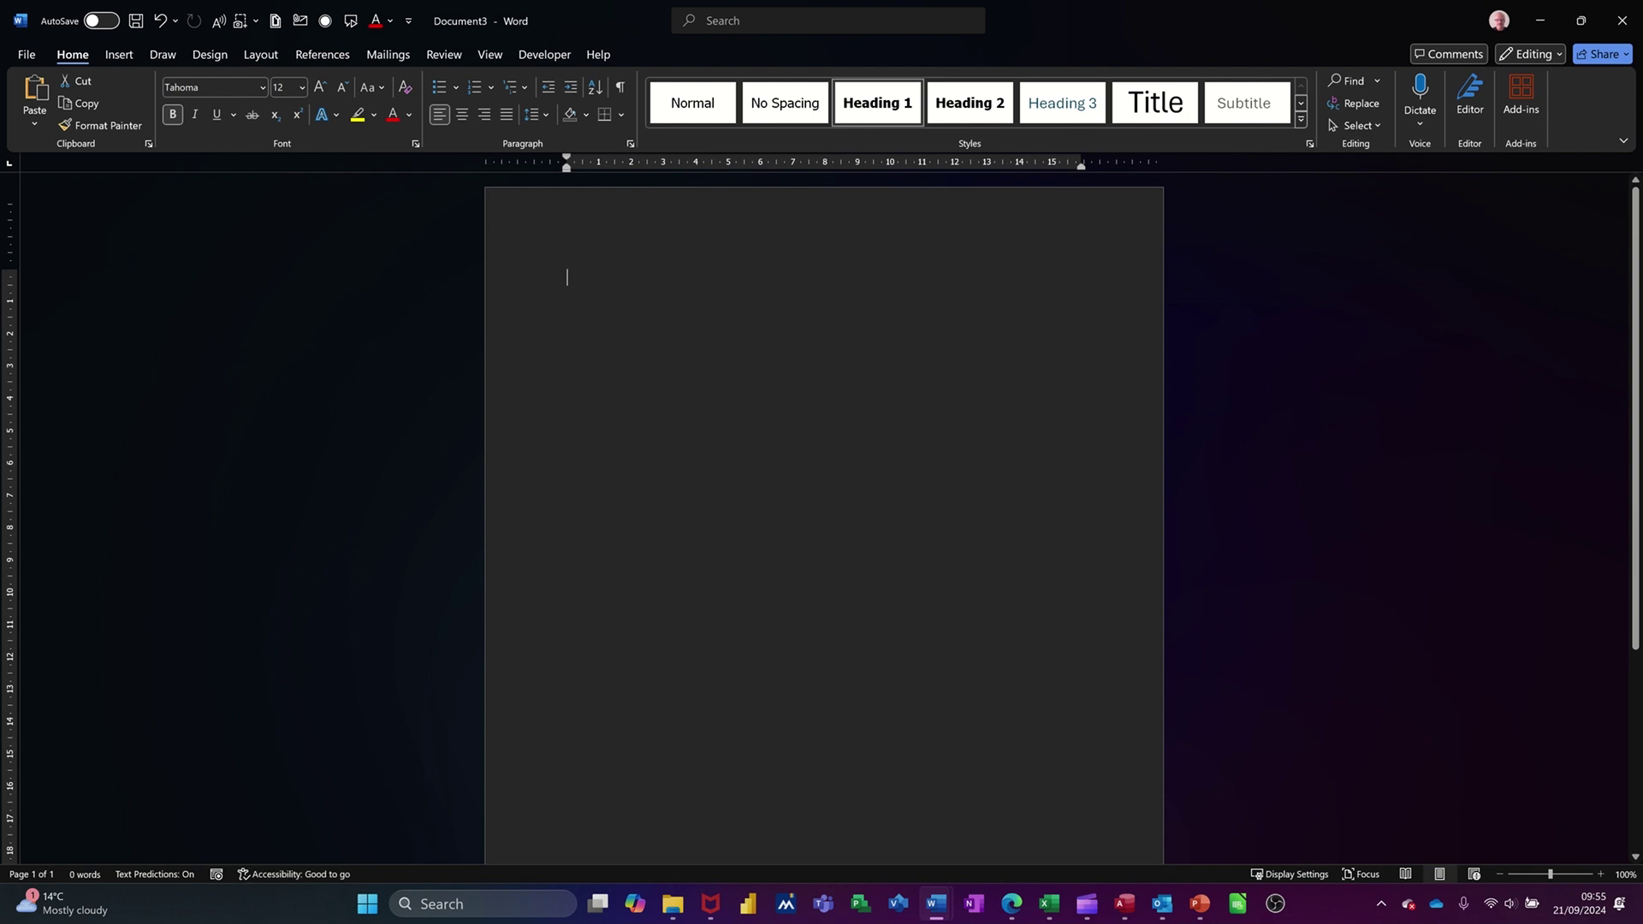
type("Chapter 2")
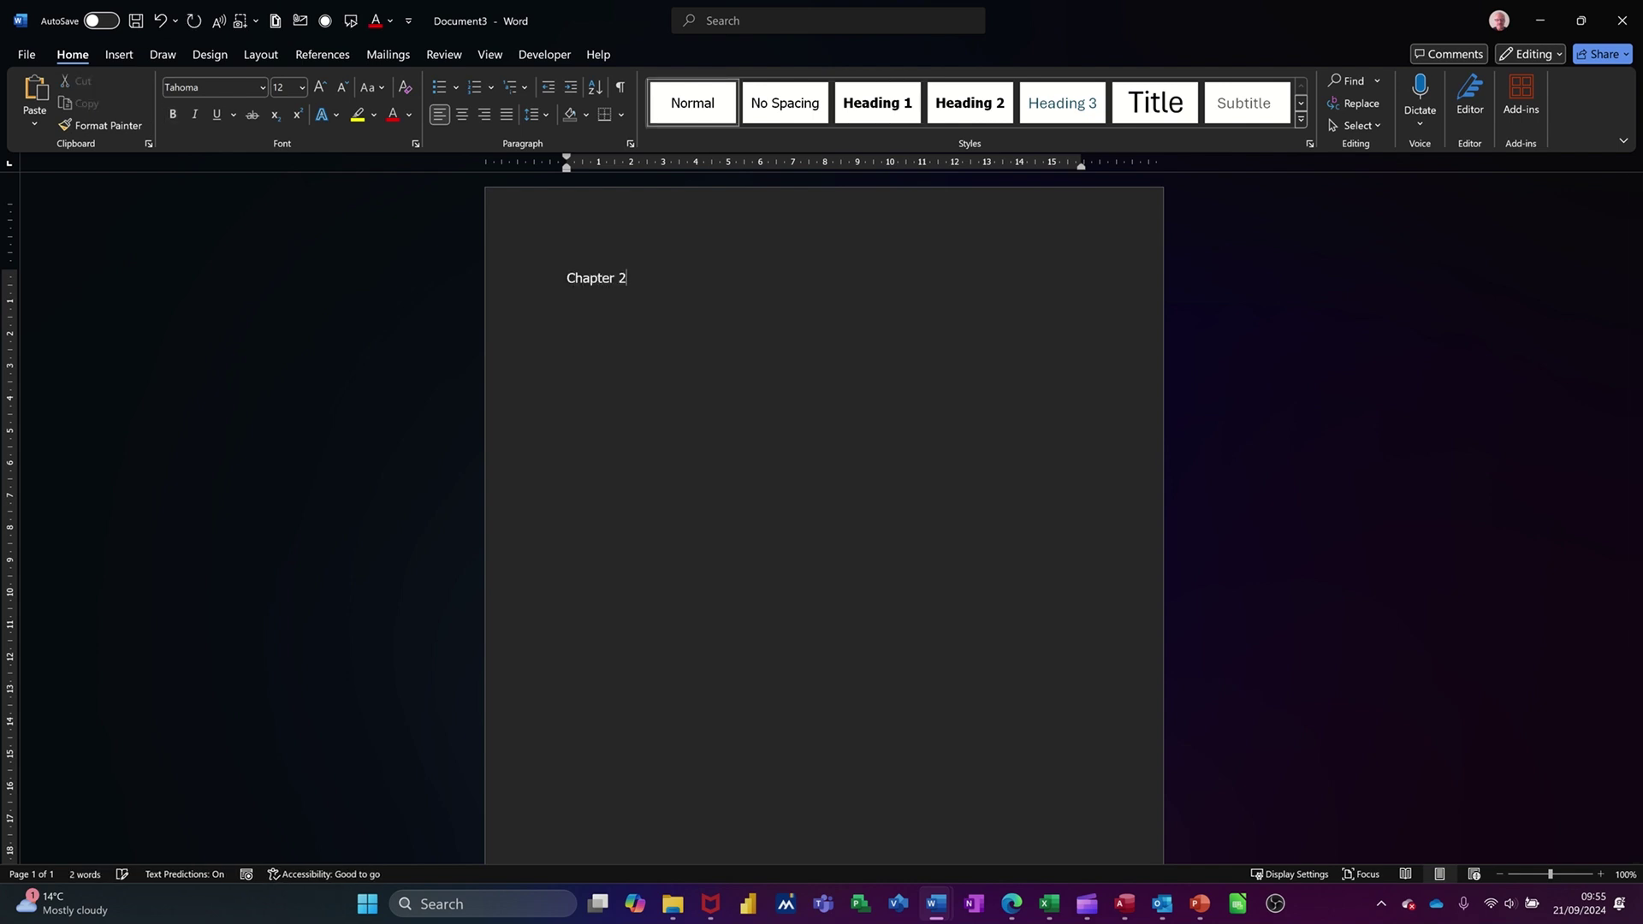
key("Return")
type("=rand()")
key("Return")
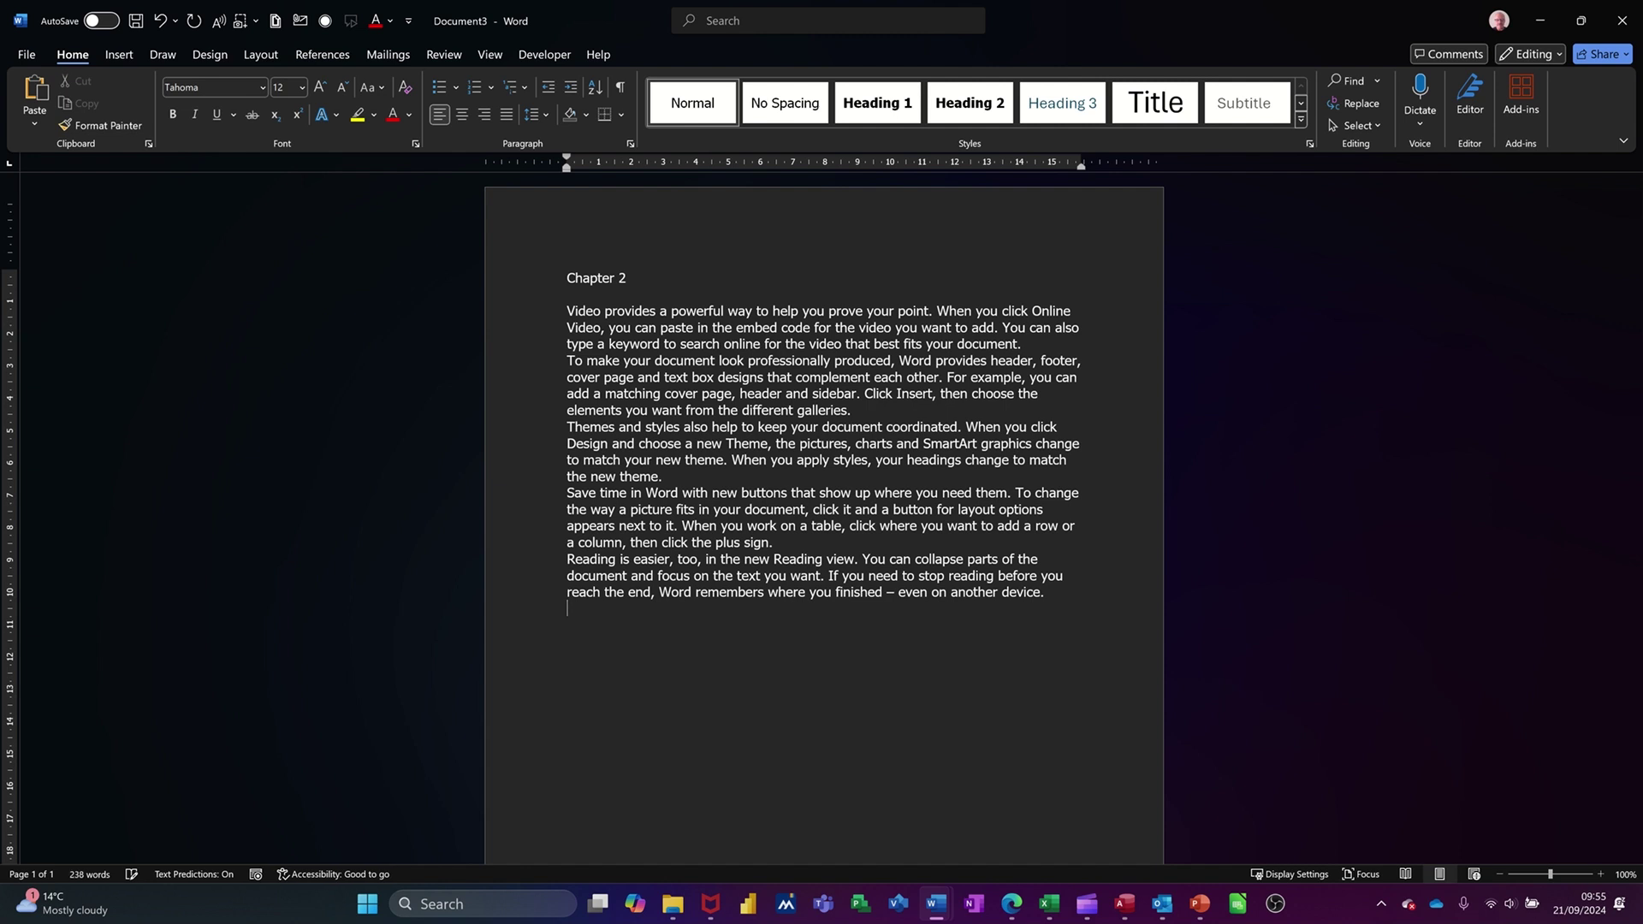
Apply Heading 1 to the 'Chapter 2' title and save the file as 'Chapter 2'
left_click(532, 274)
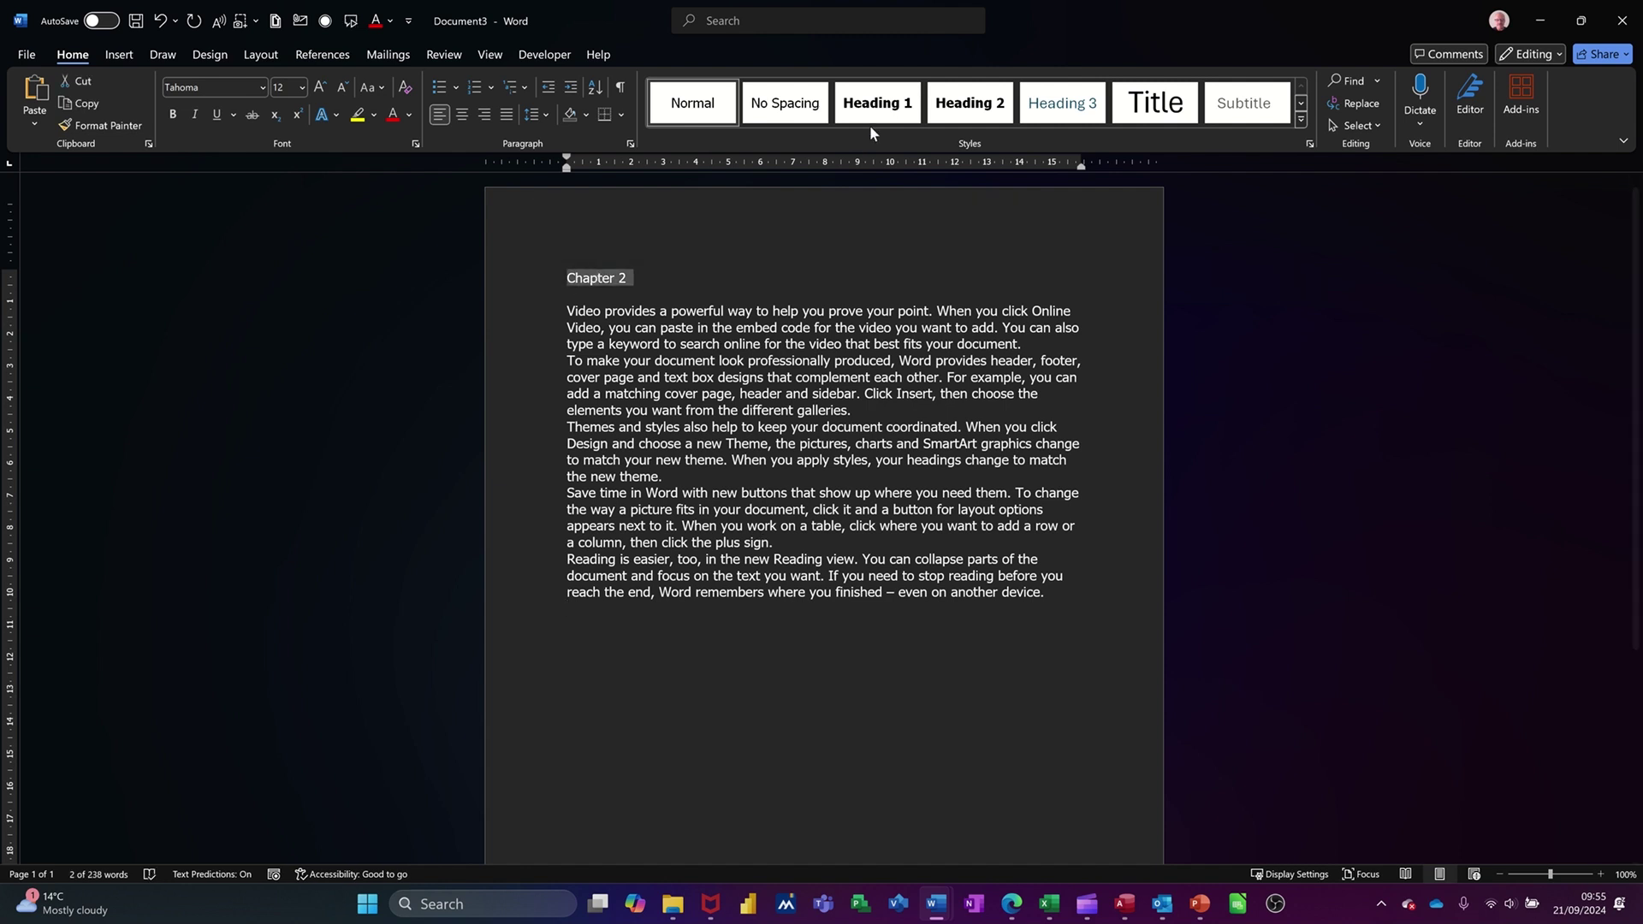
left_click(894, 107)
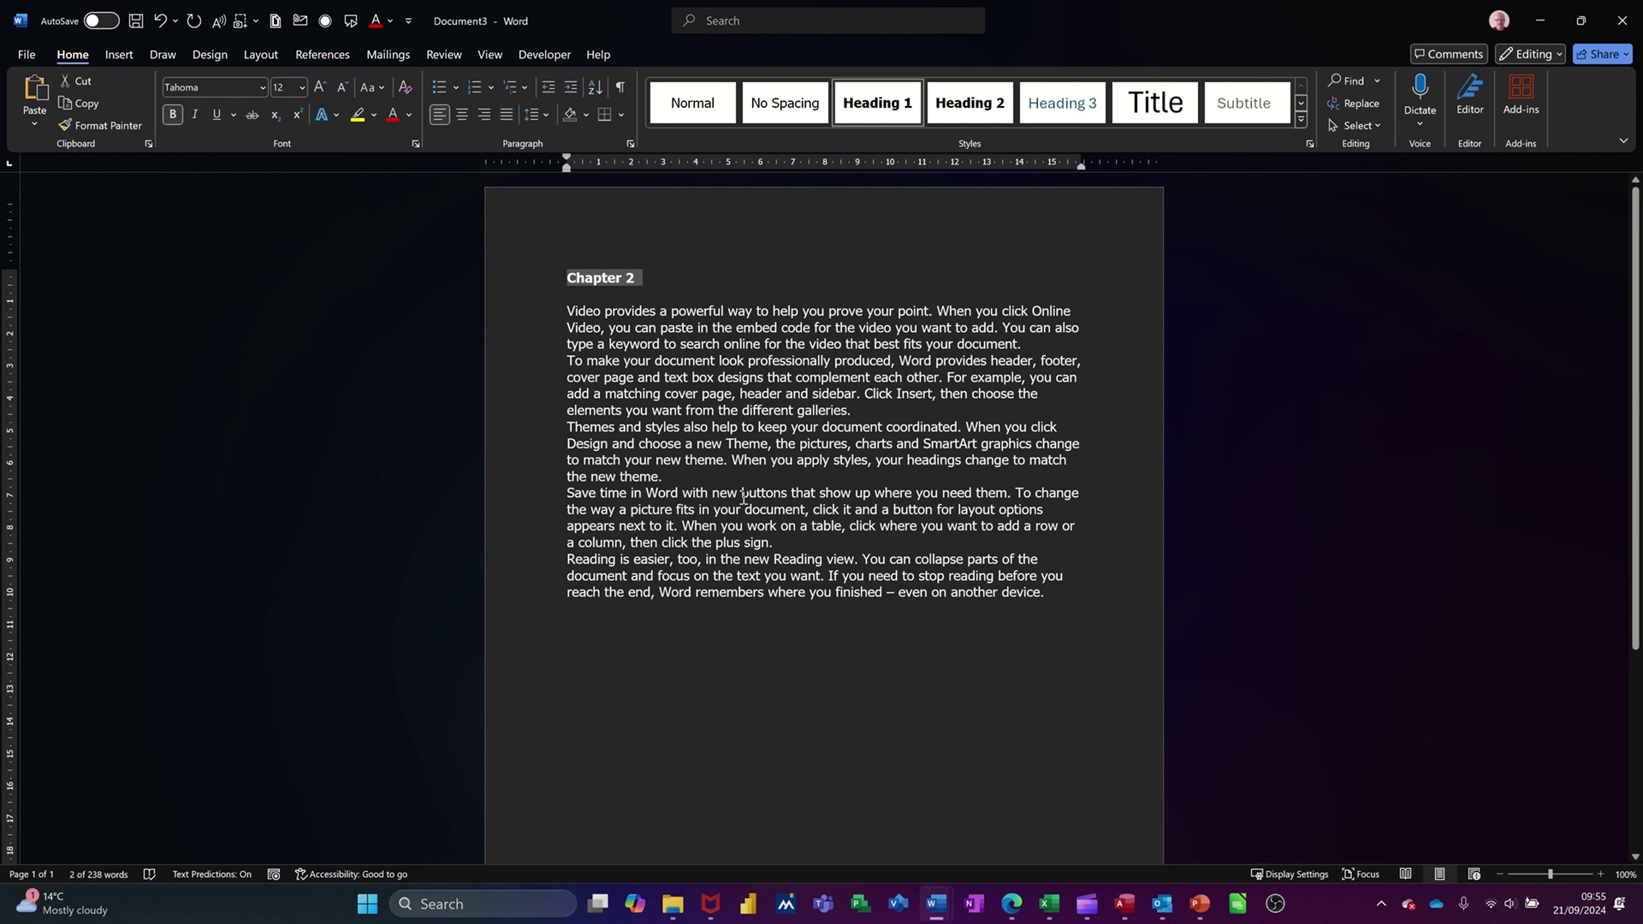
key("F12")
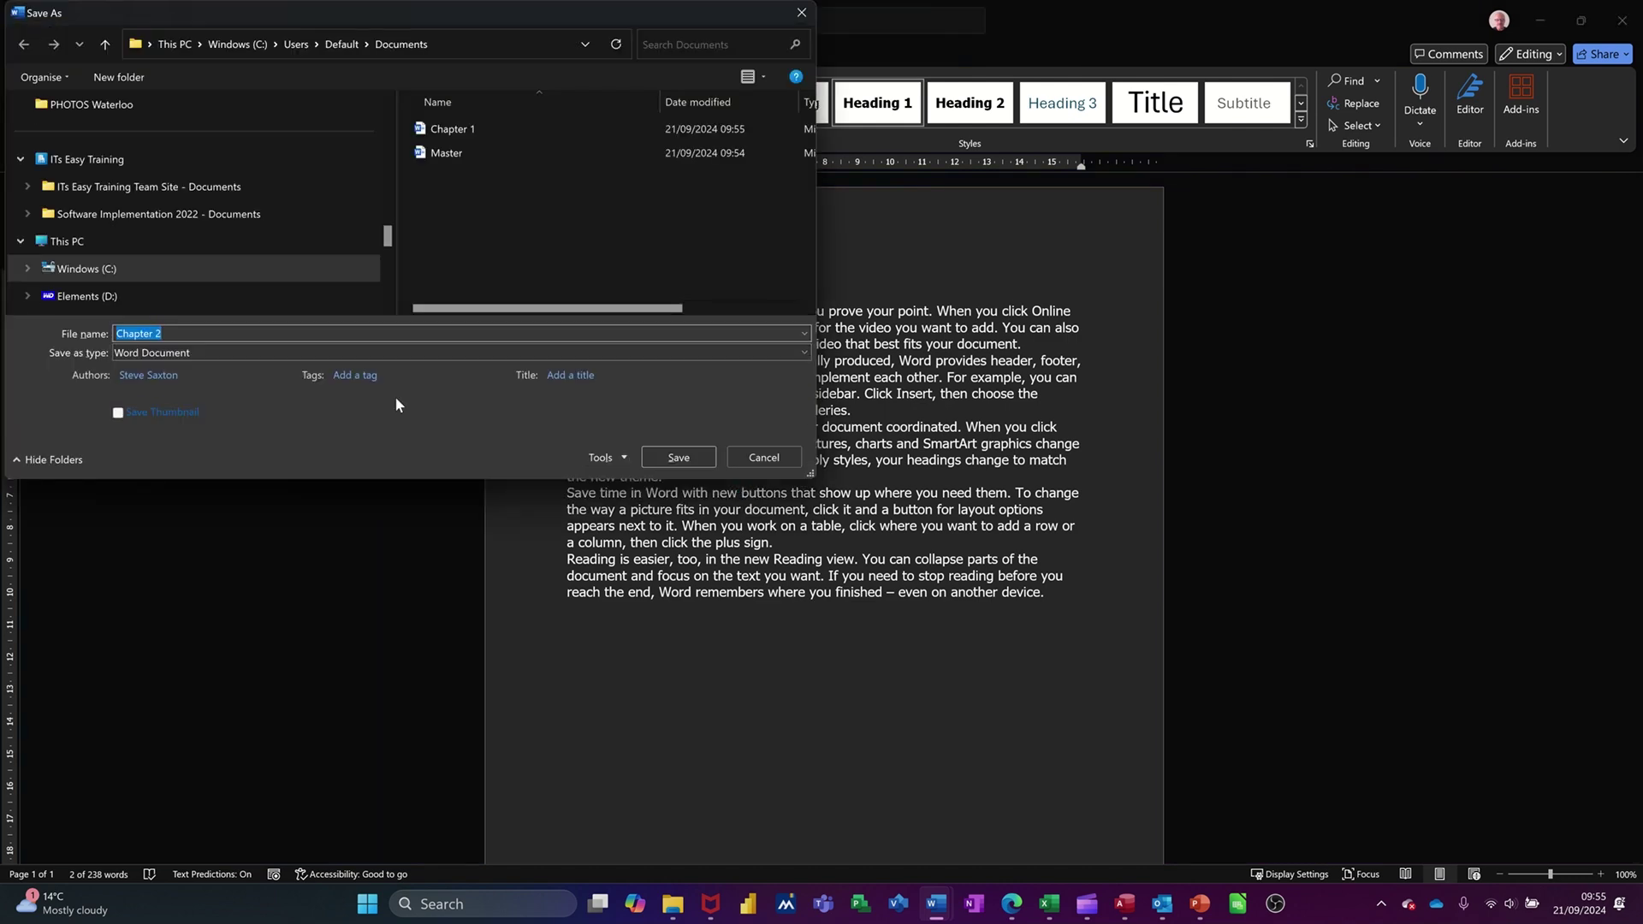
left_click(674, 458)
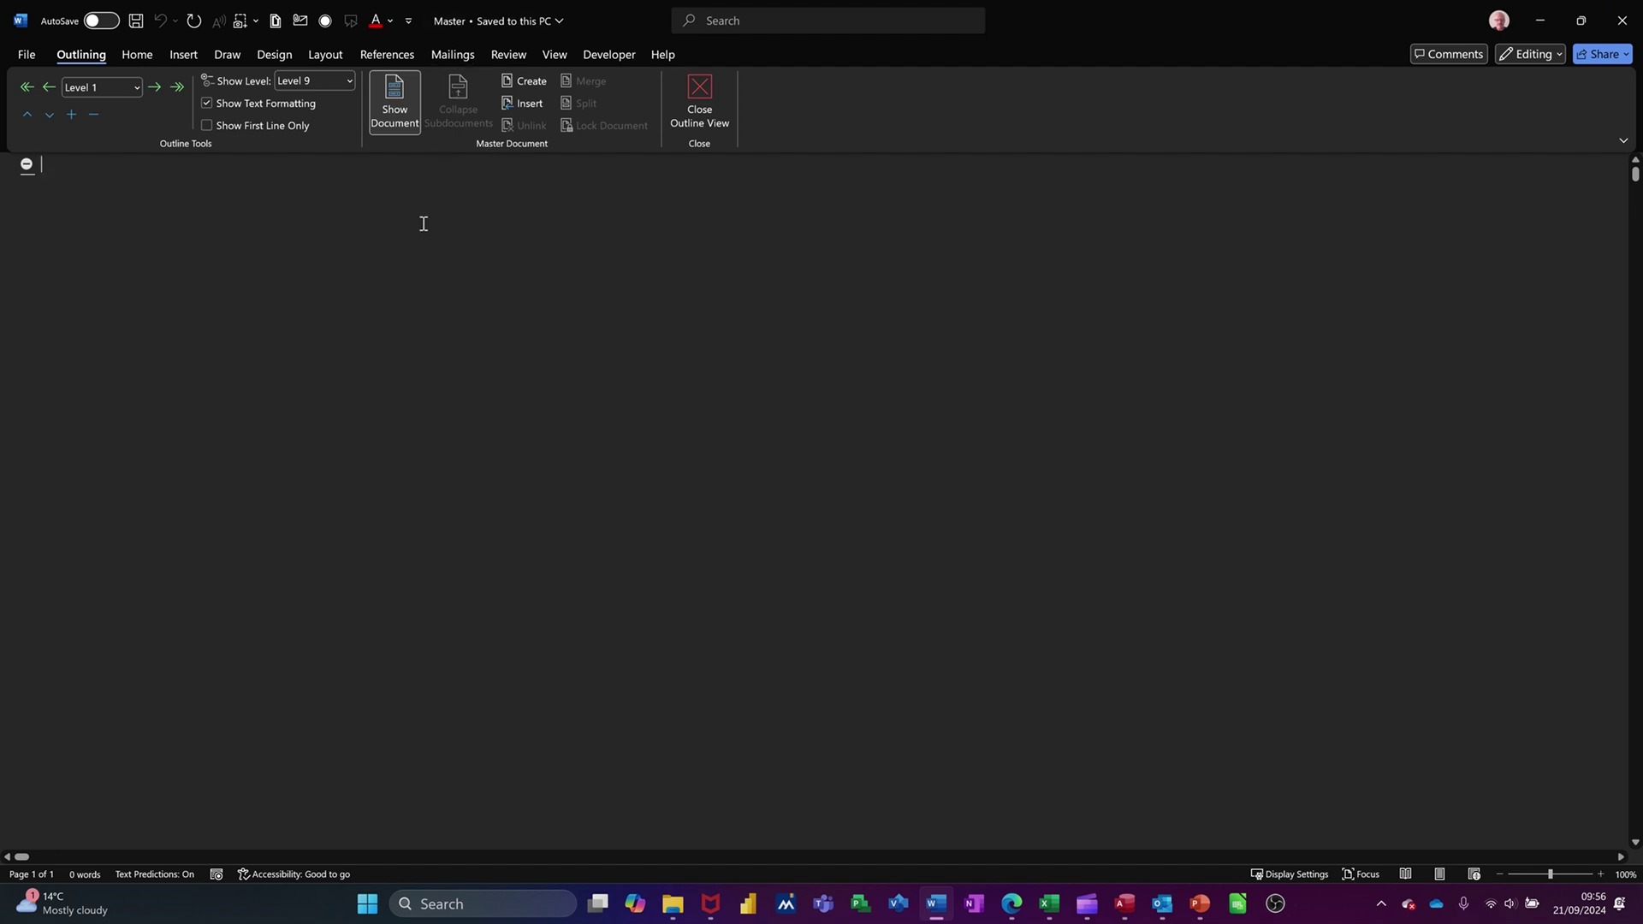
Insert the Chapter 1 and Chapter 2 files as subdocuments into the Master outline
left_click(528, 104)
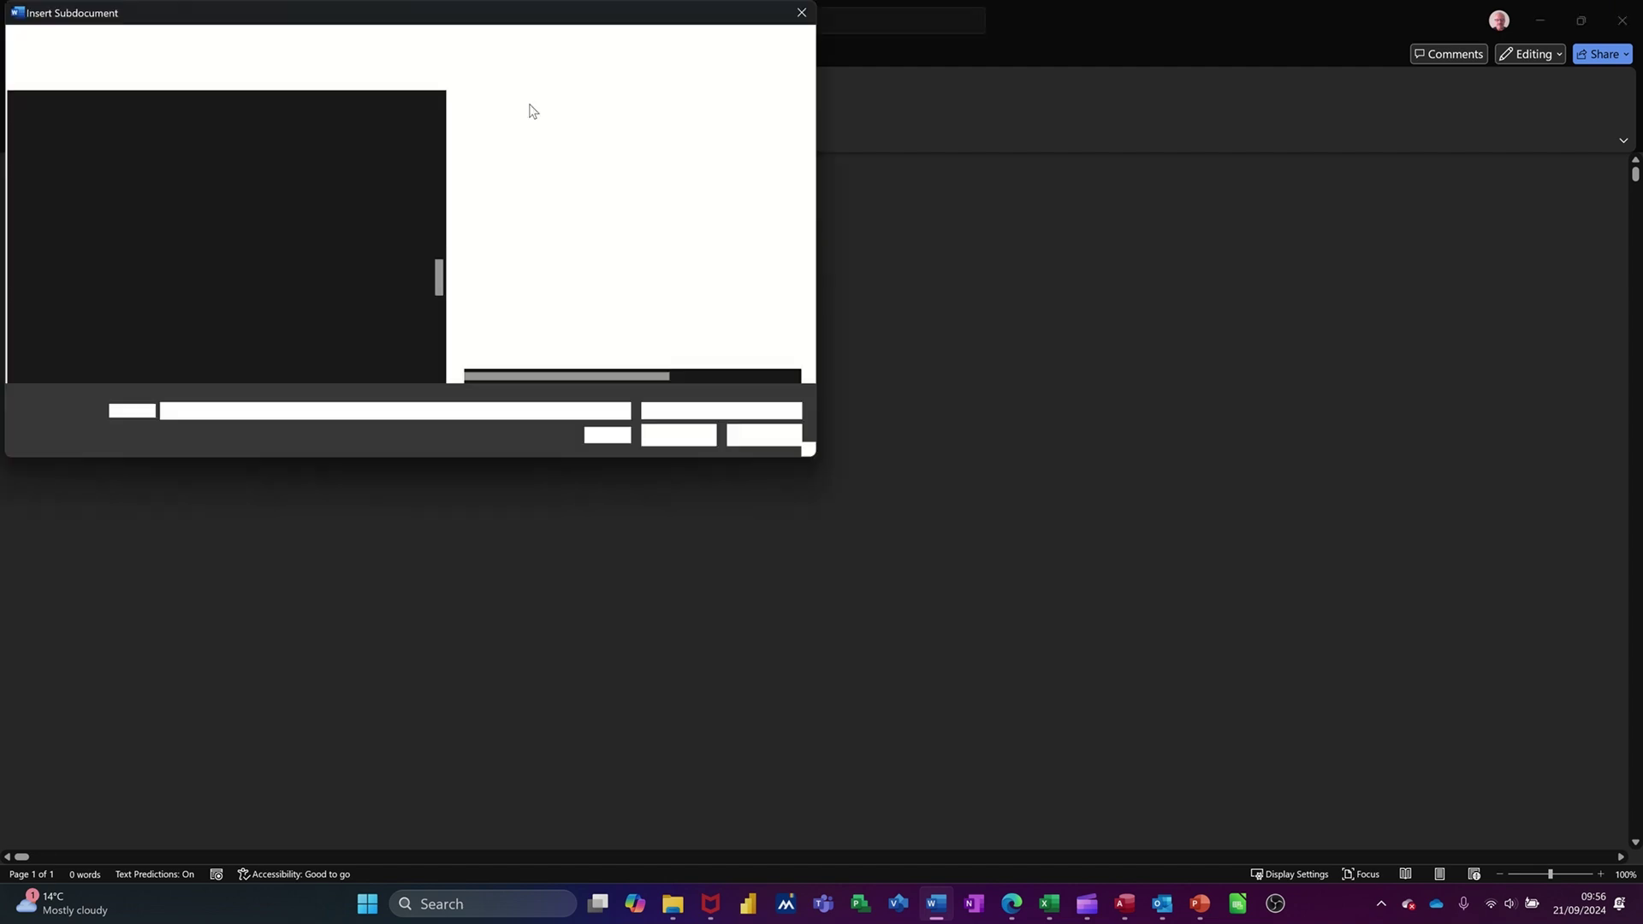
double_click(533, 130)
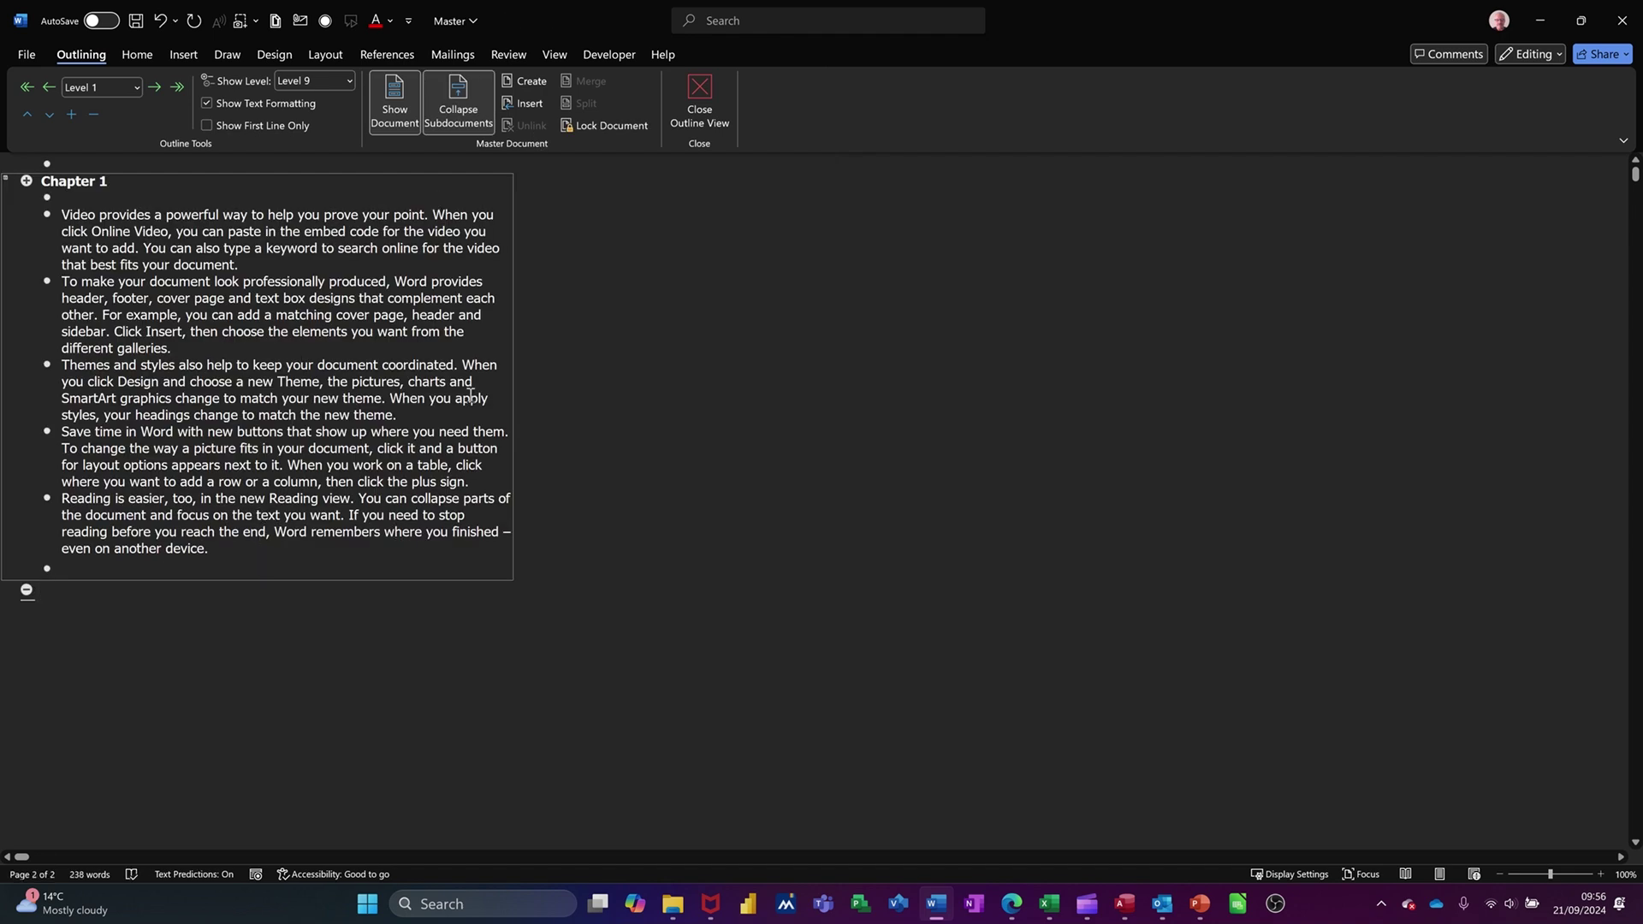
left_click(525, 104)
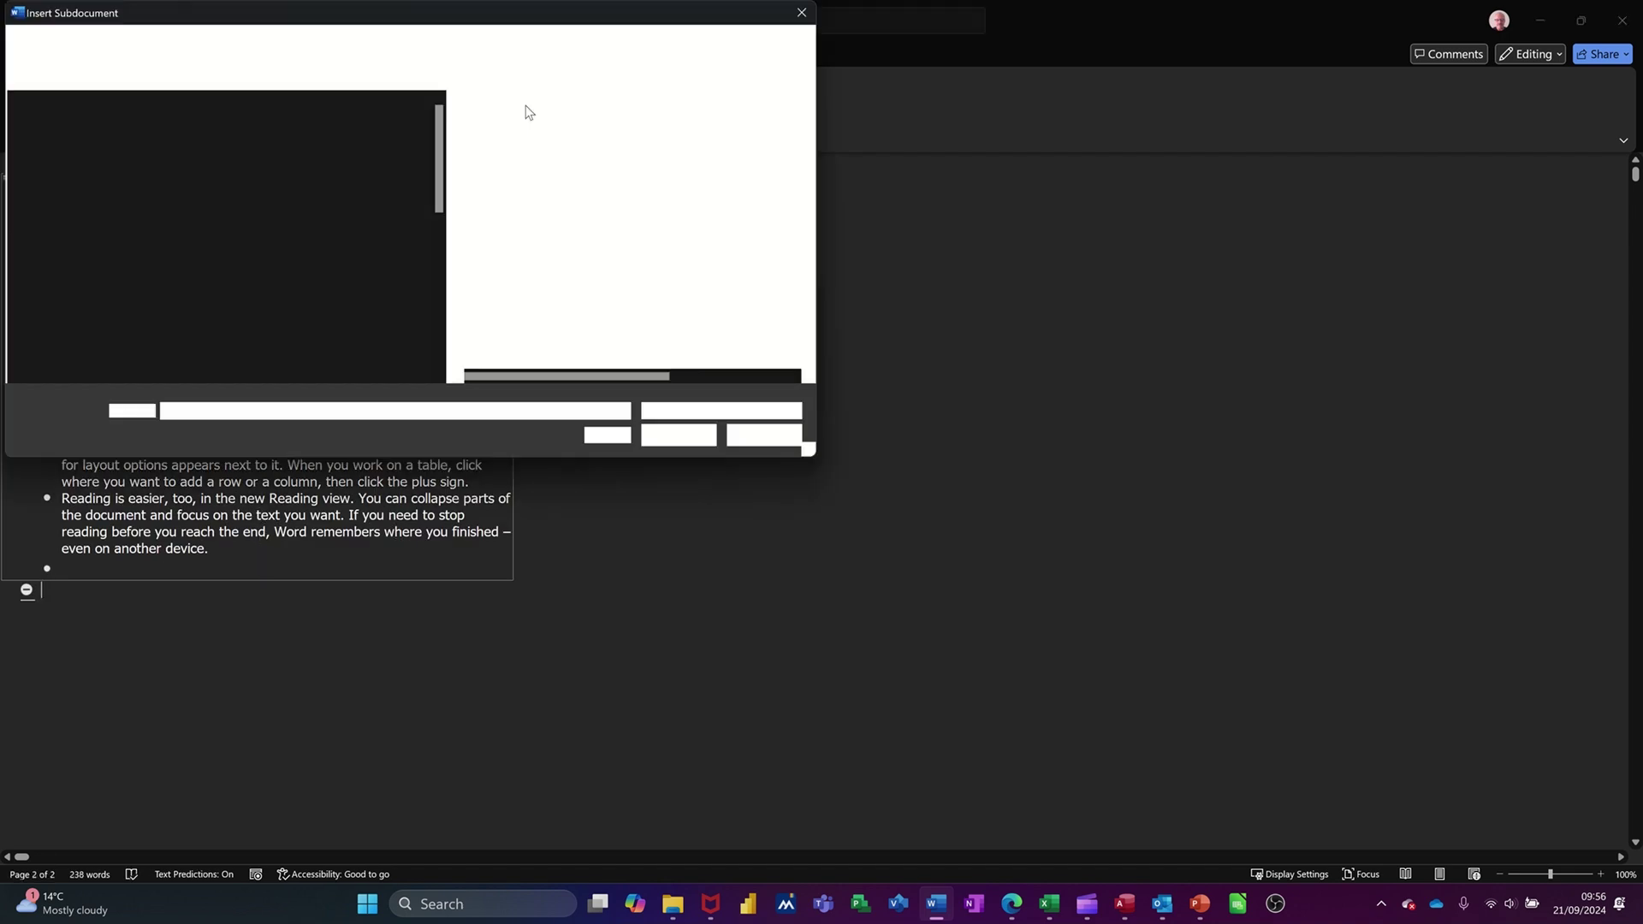
left_click(520, 155)
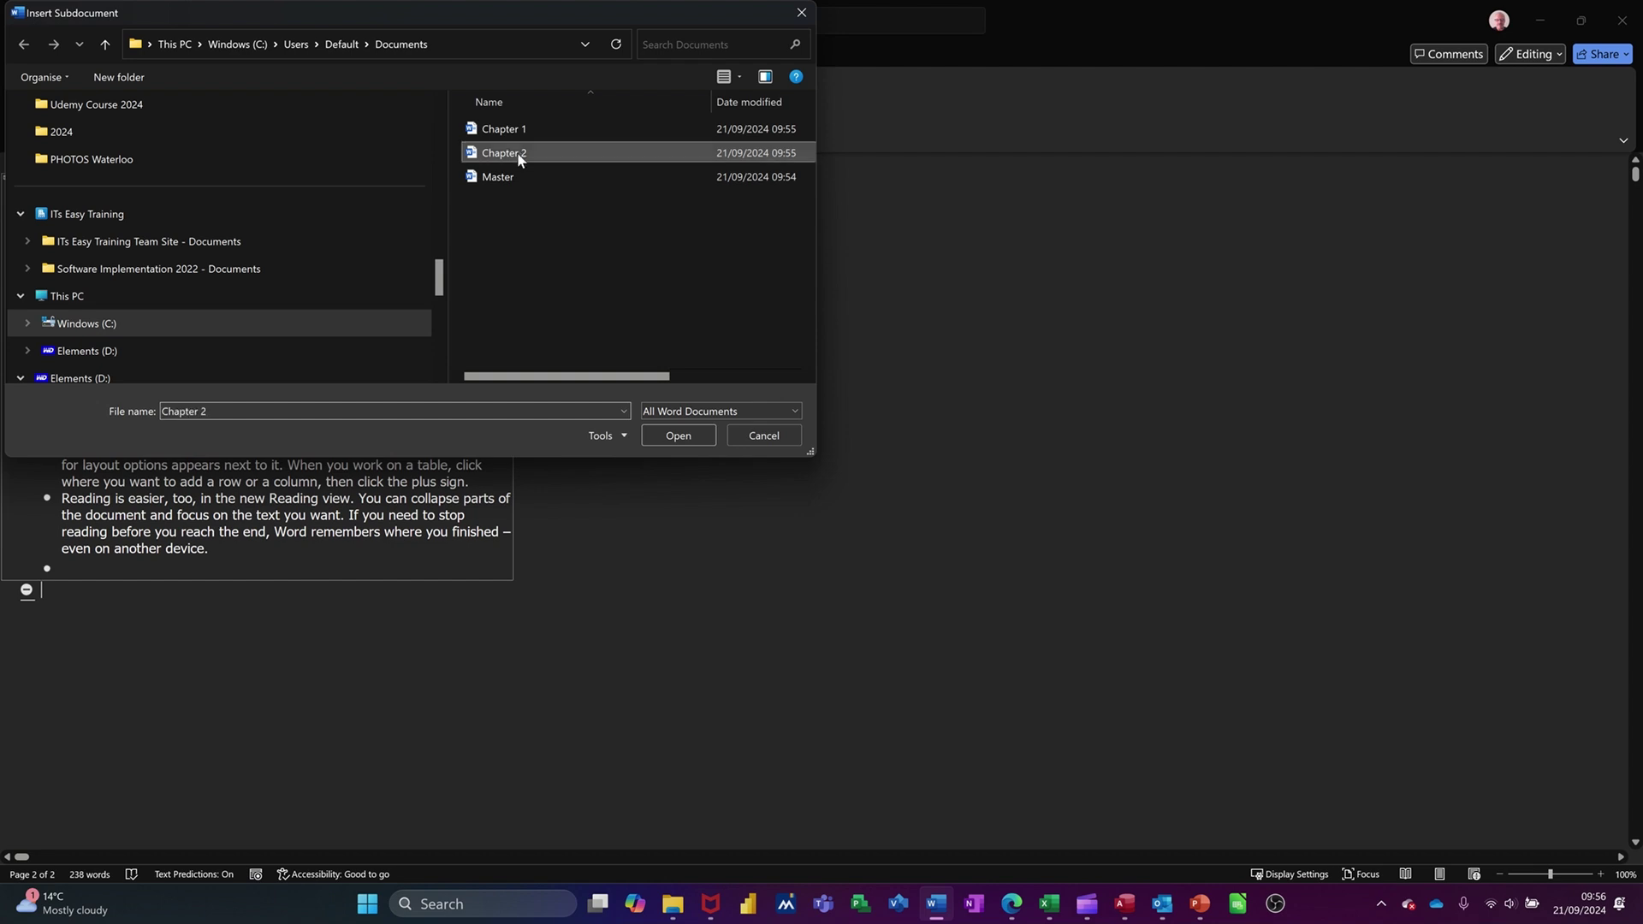
double_click(519, 155)
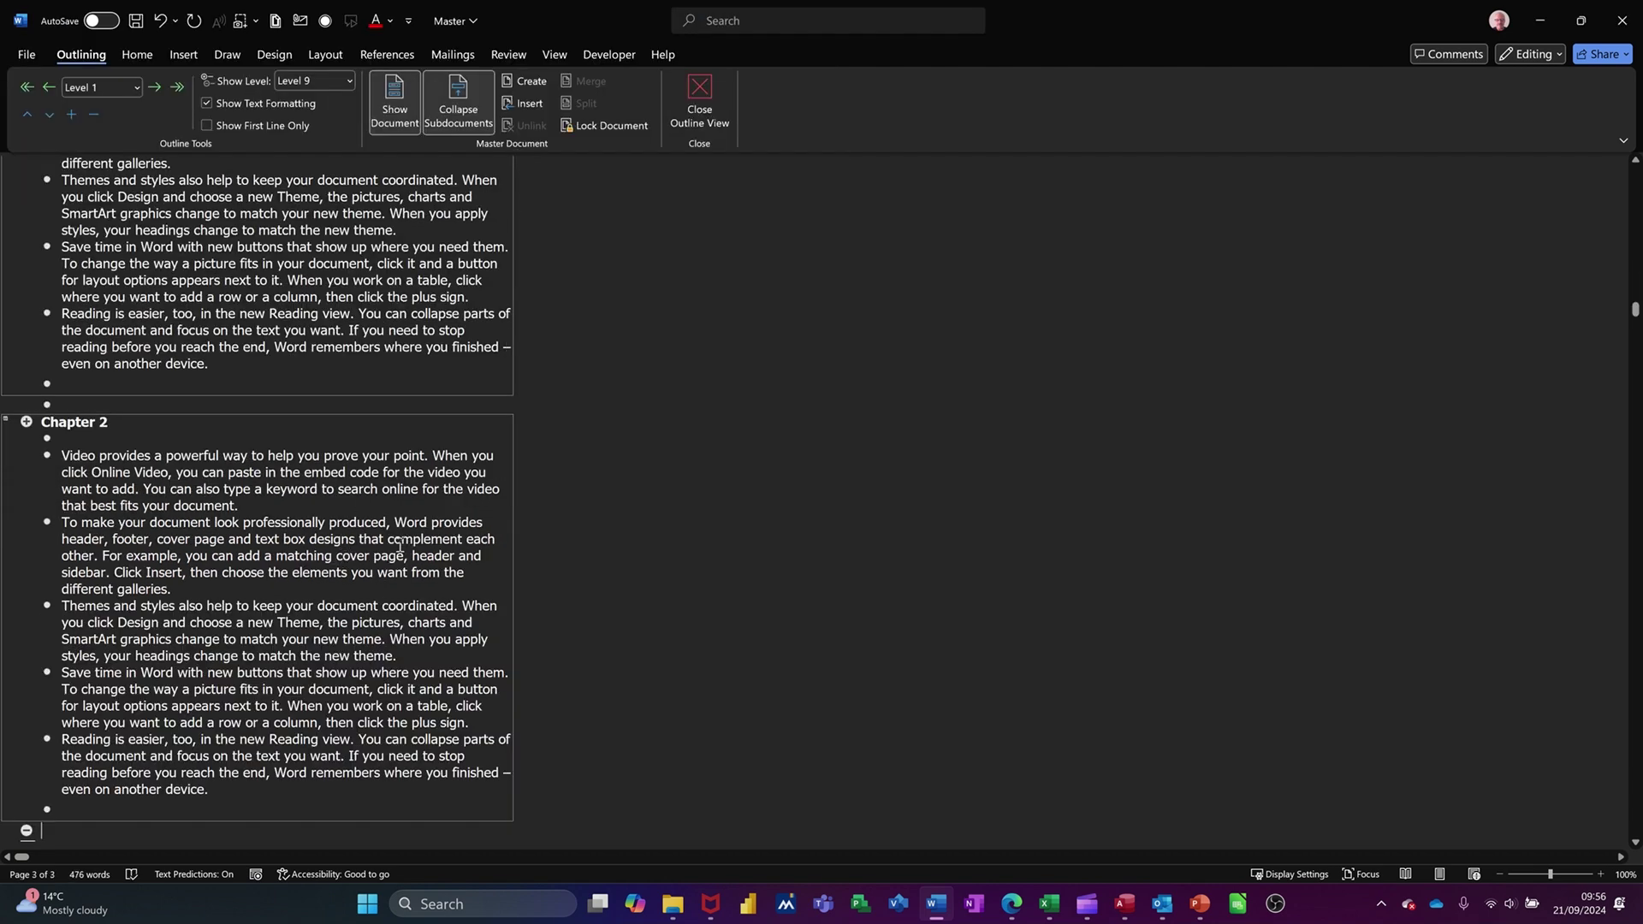
scroll(576, 530, "up", 4)
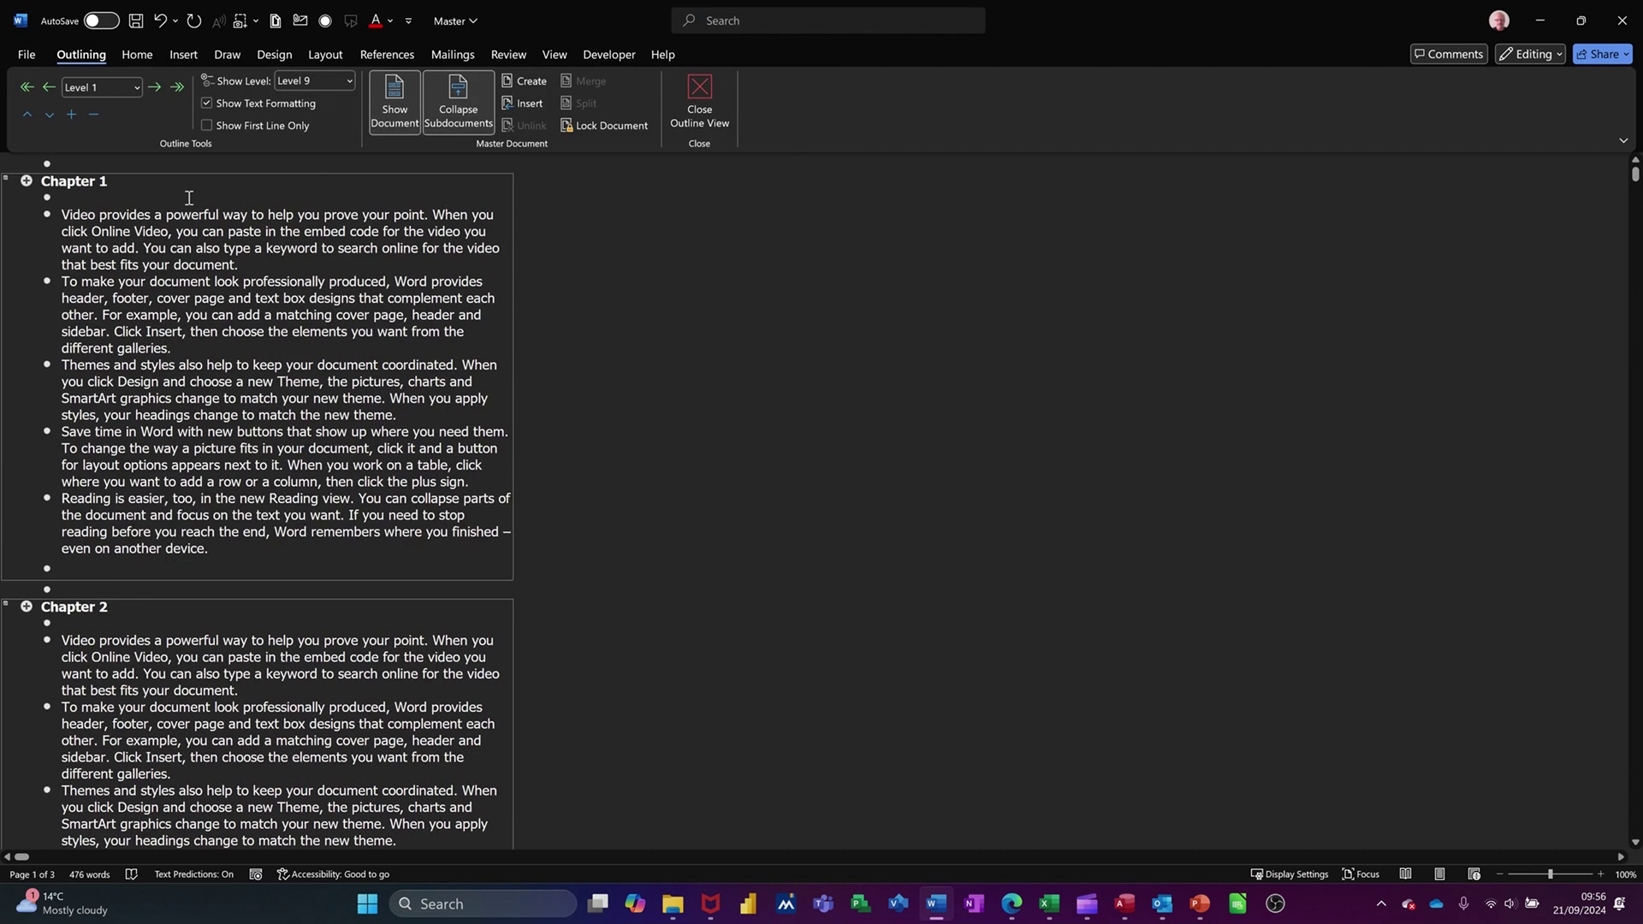
Collapse the subdocuments to file links, saving the master document when prompted
left_click(456, 112)
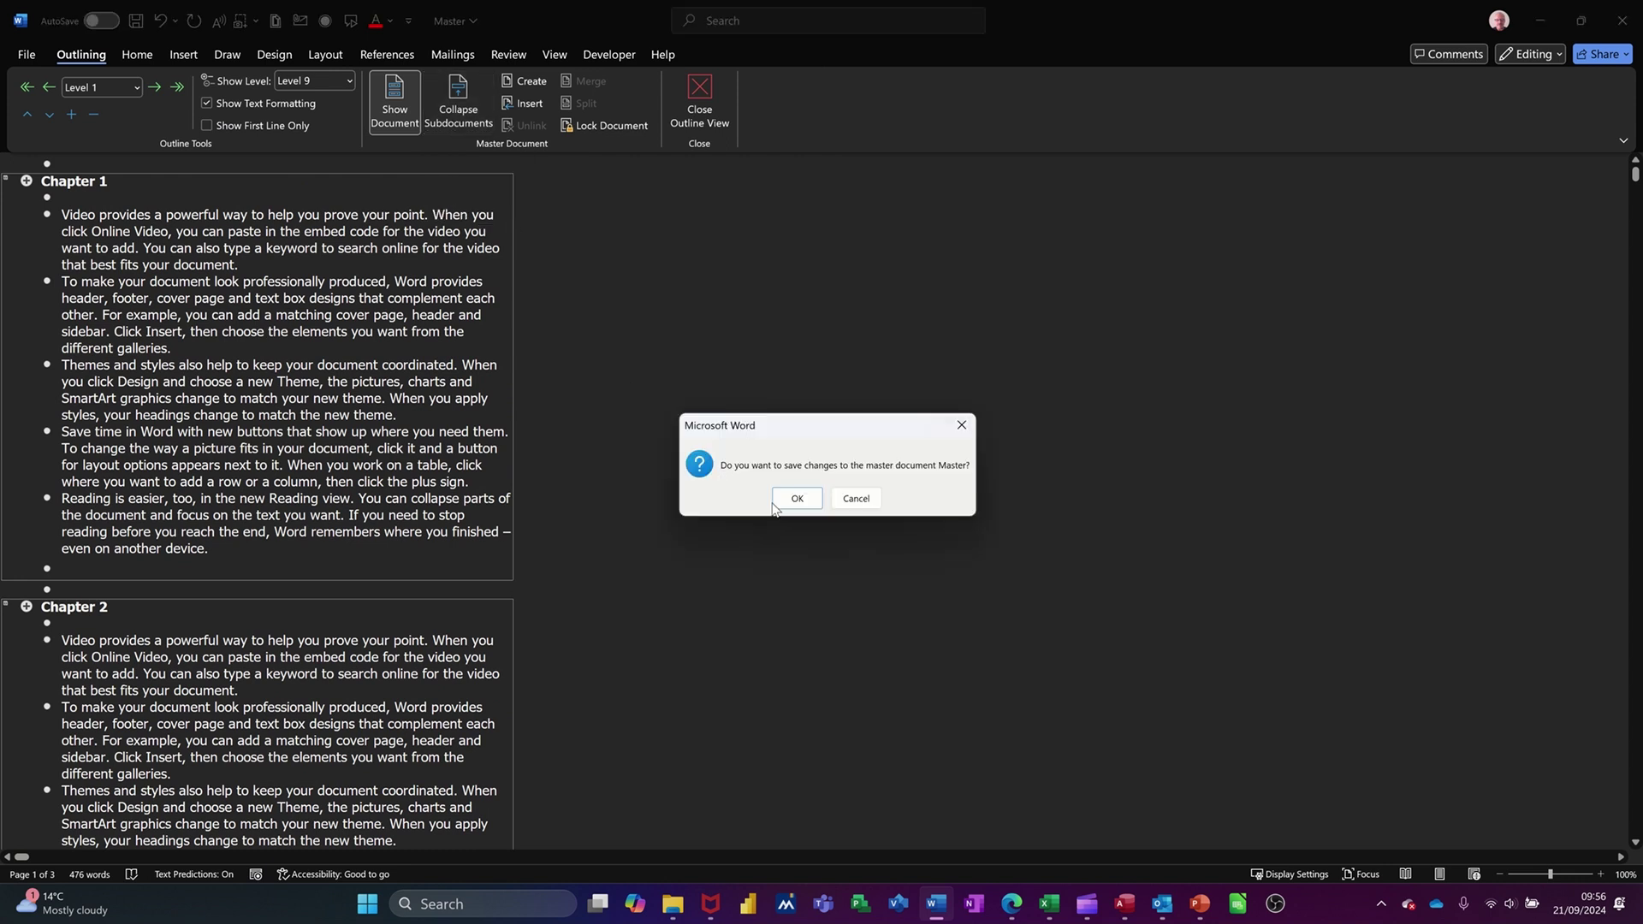
left_click(781, 501)
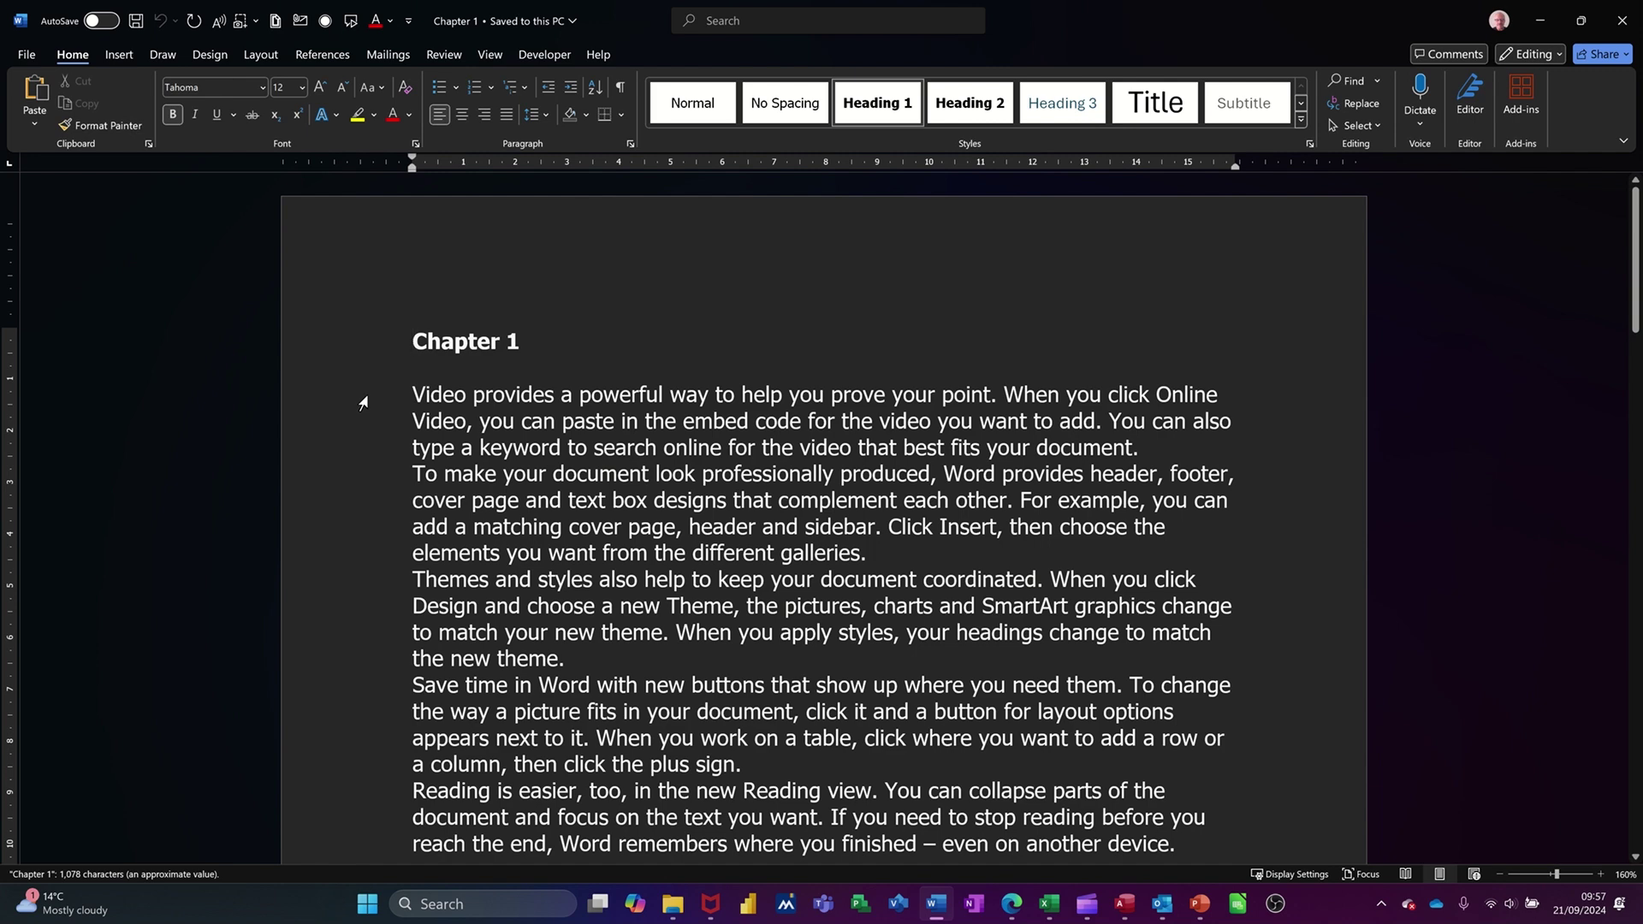
Bold Chapter 1's first two lines, save and close it, then reopen Master
left_click(363, 416)
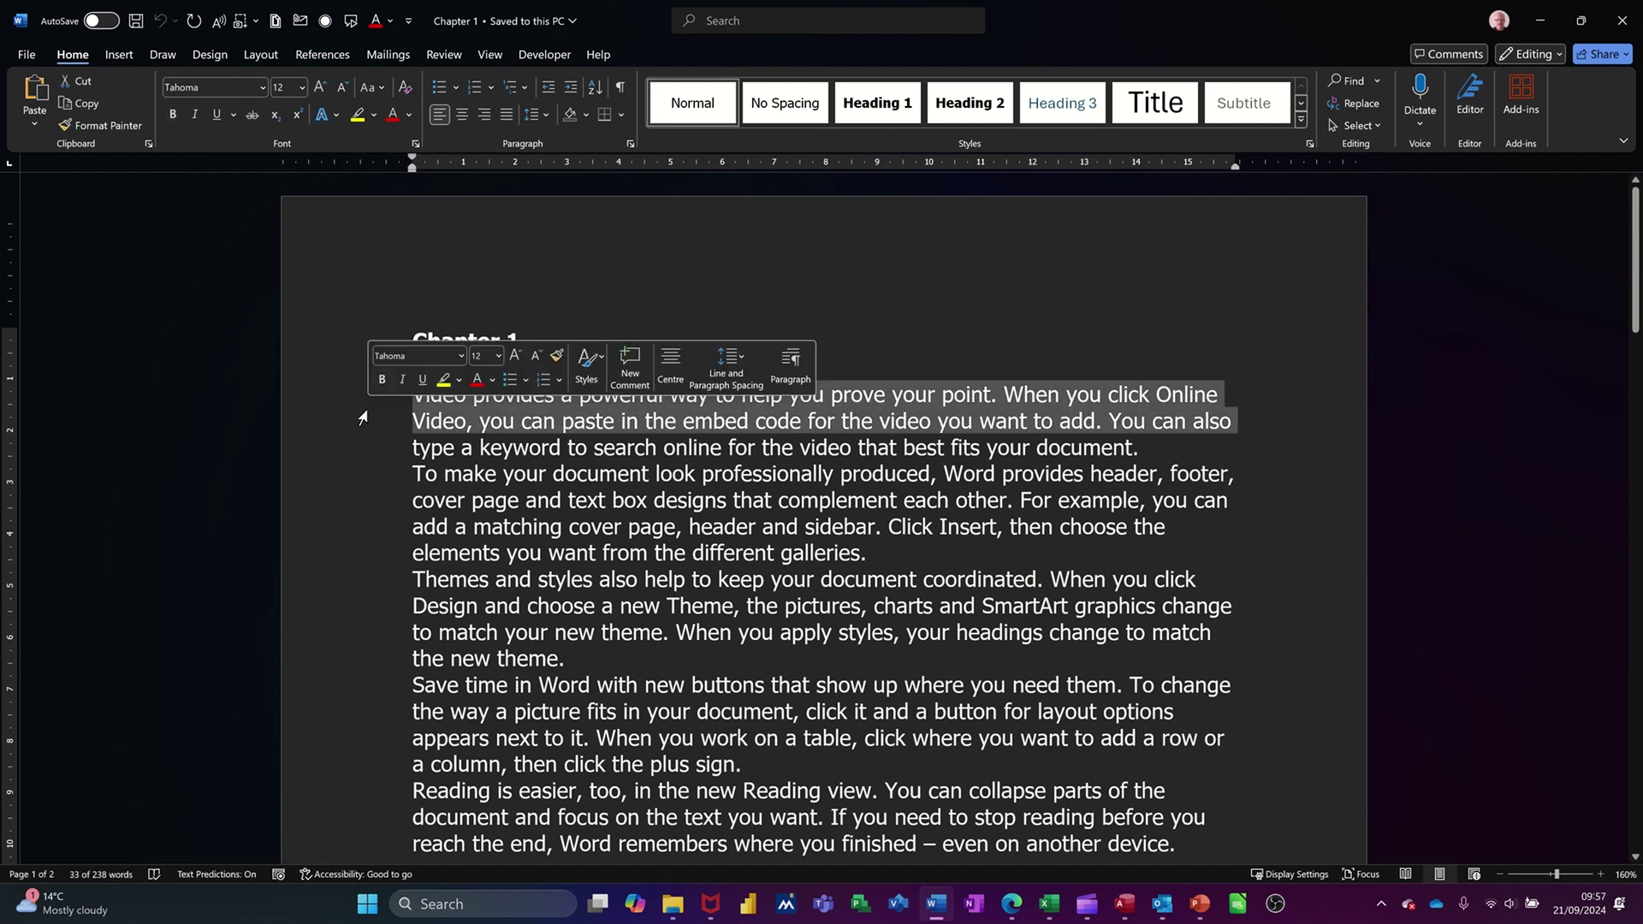
key("ctrl+b")
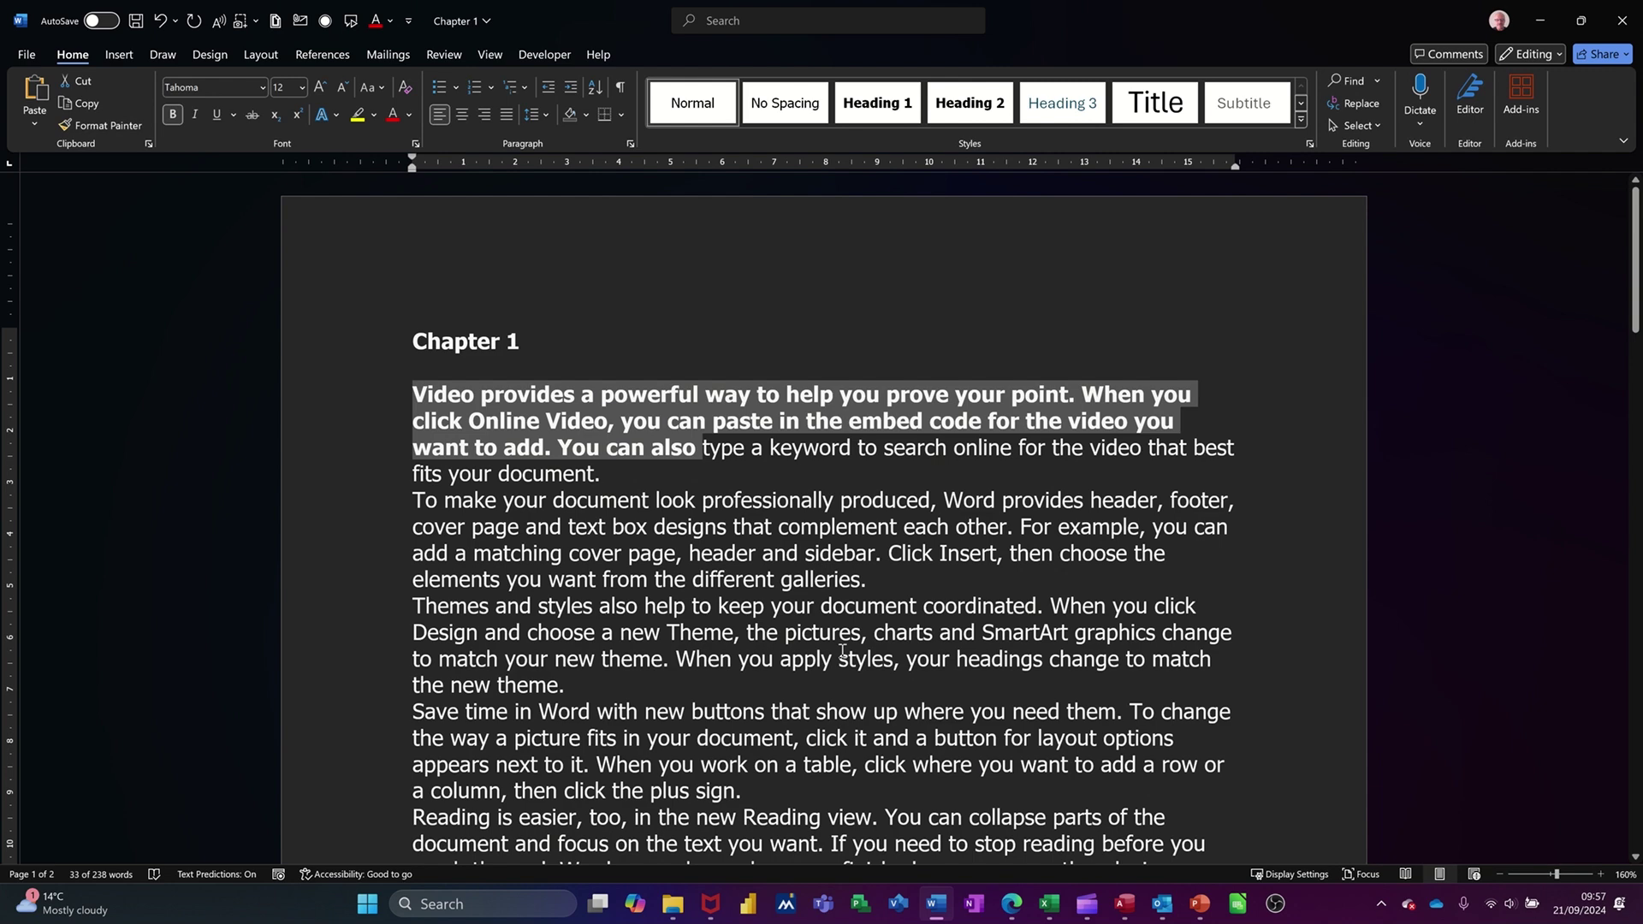
key("ctrl+s")
key("ctrl+w")
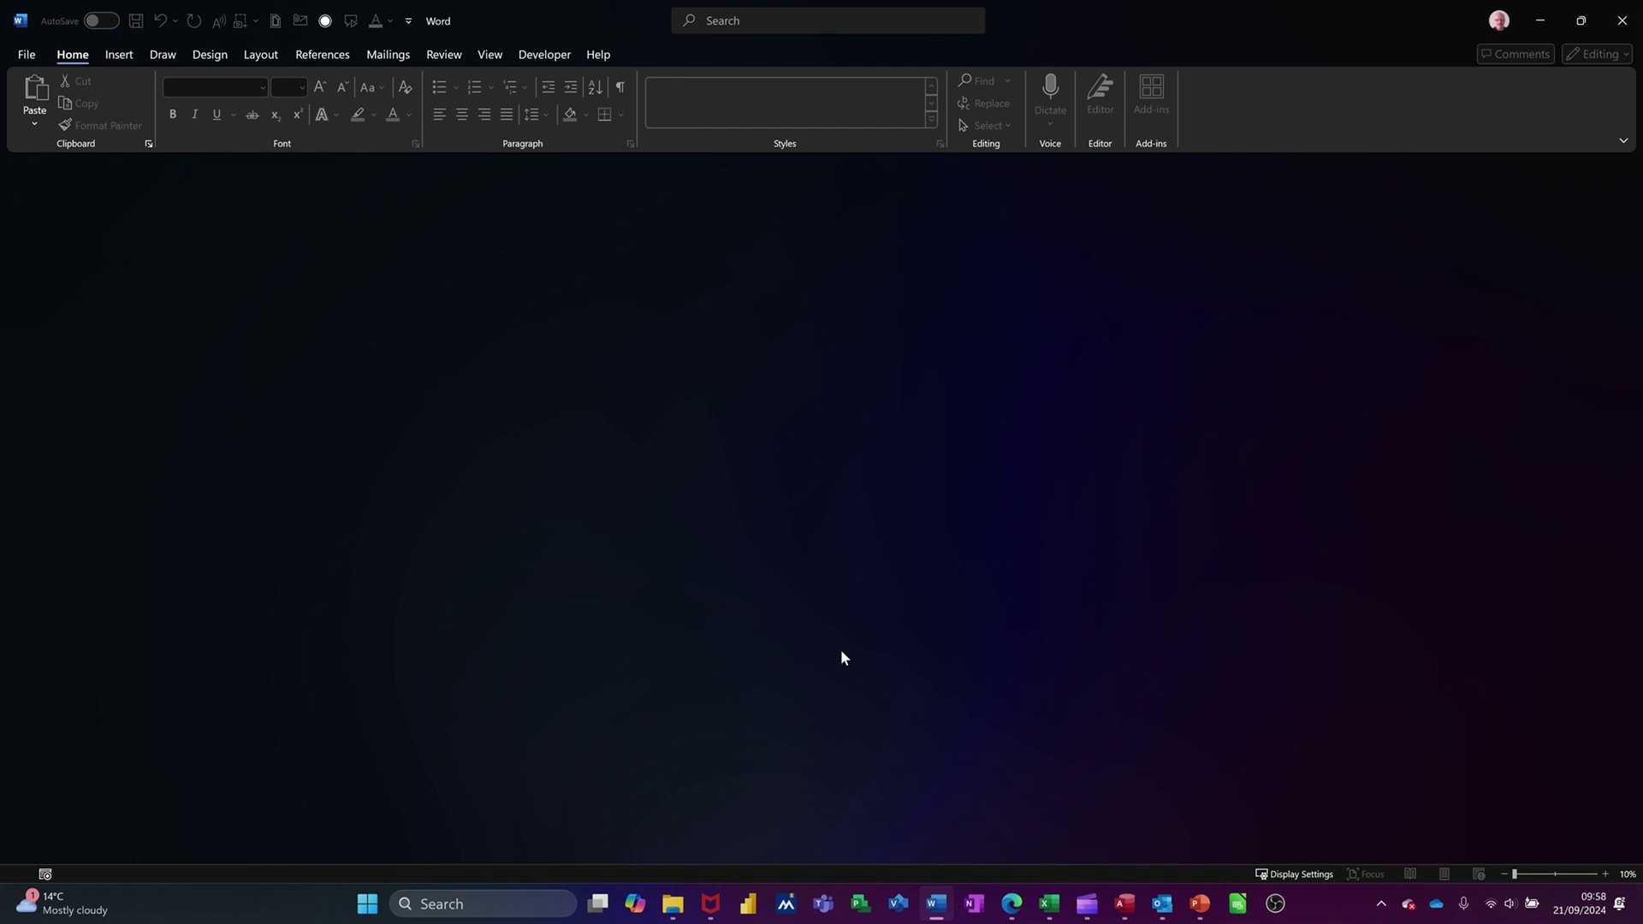
double_click(841, 650)
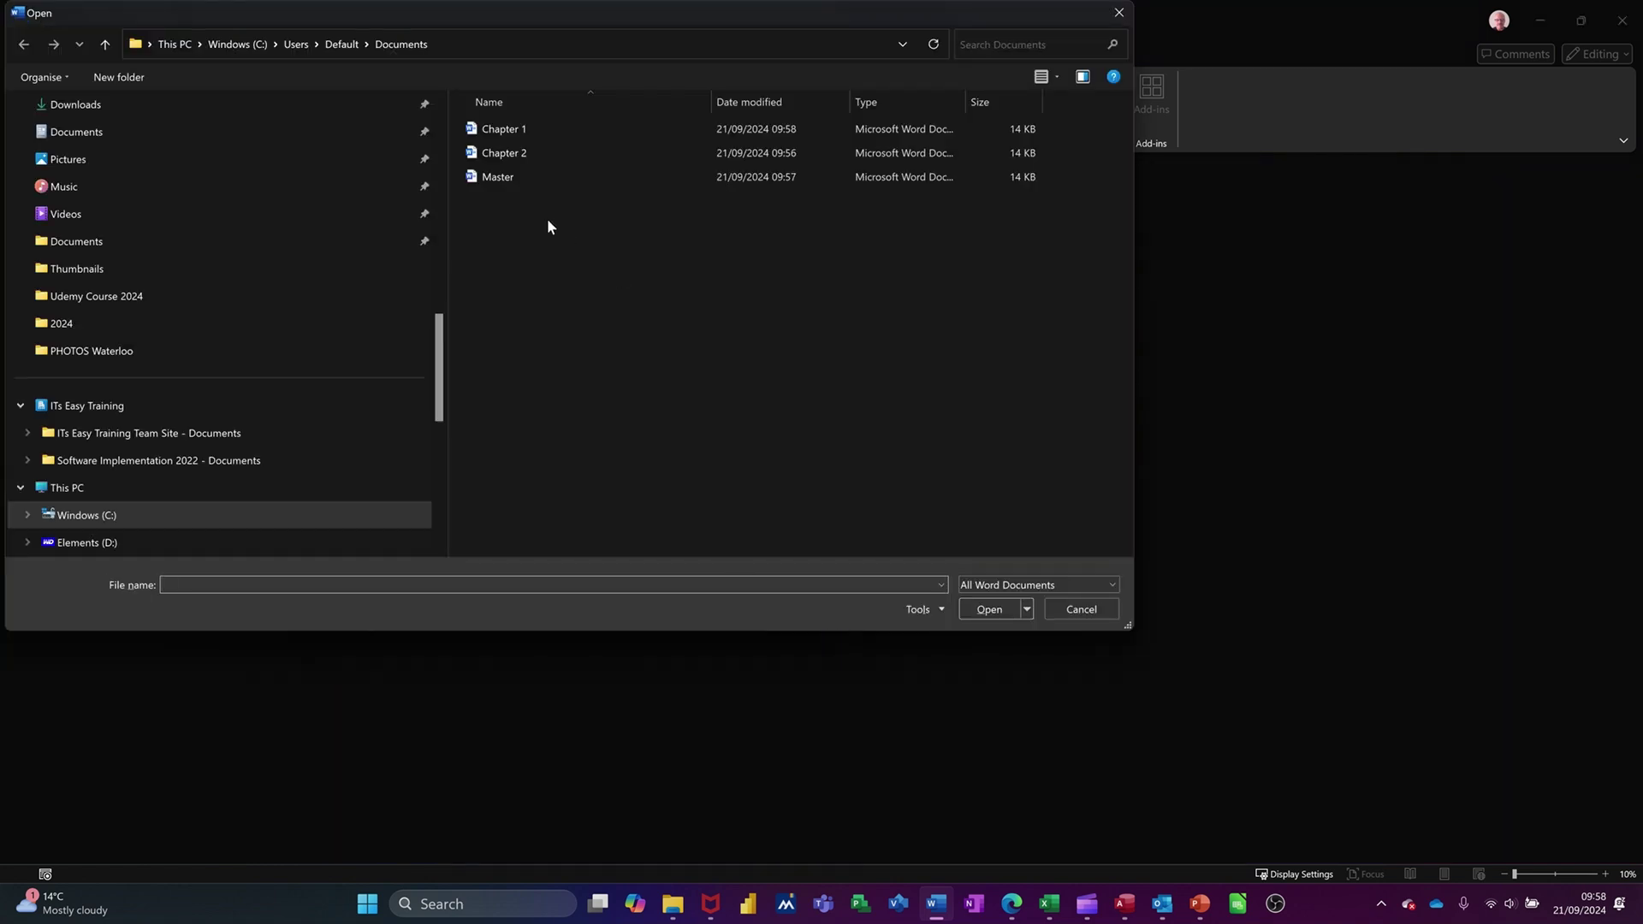
double_click(505, 177)
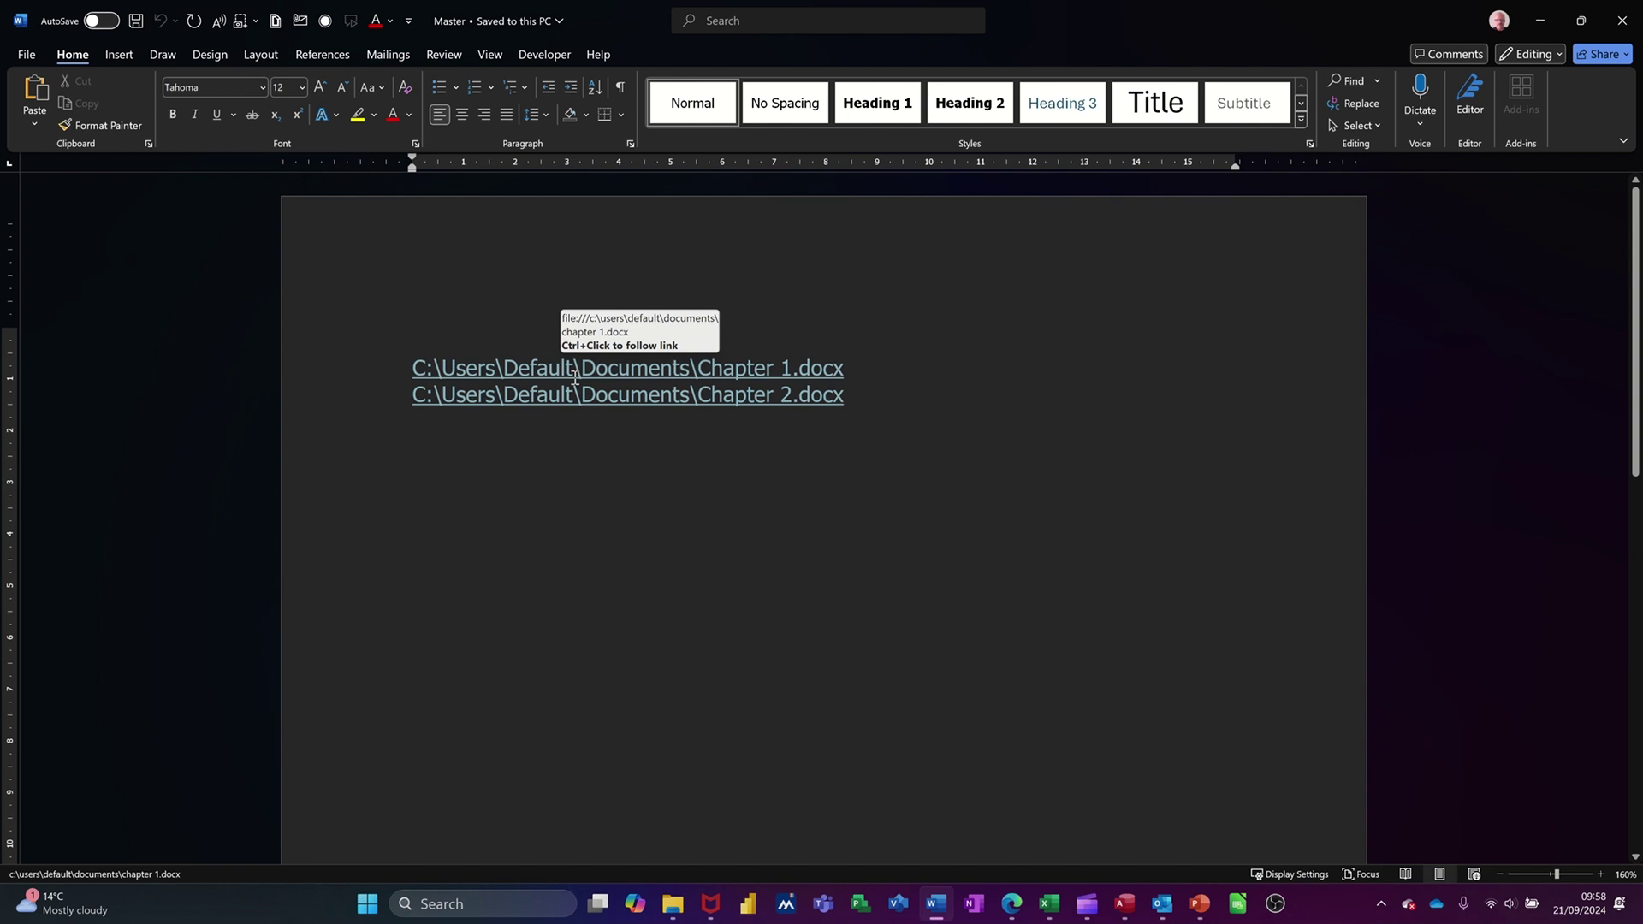
left_click(575, 378, "ctrl")
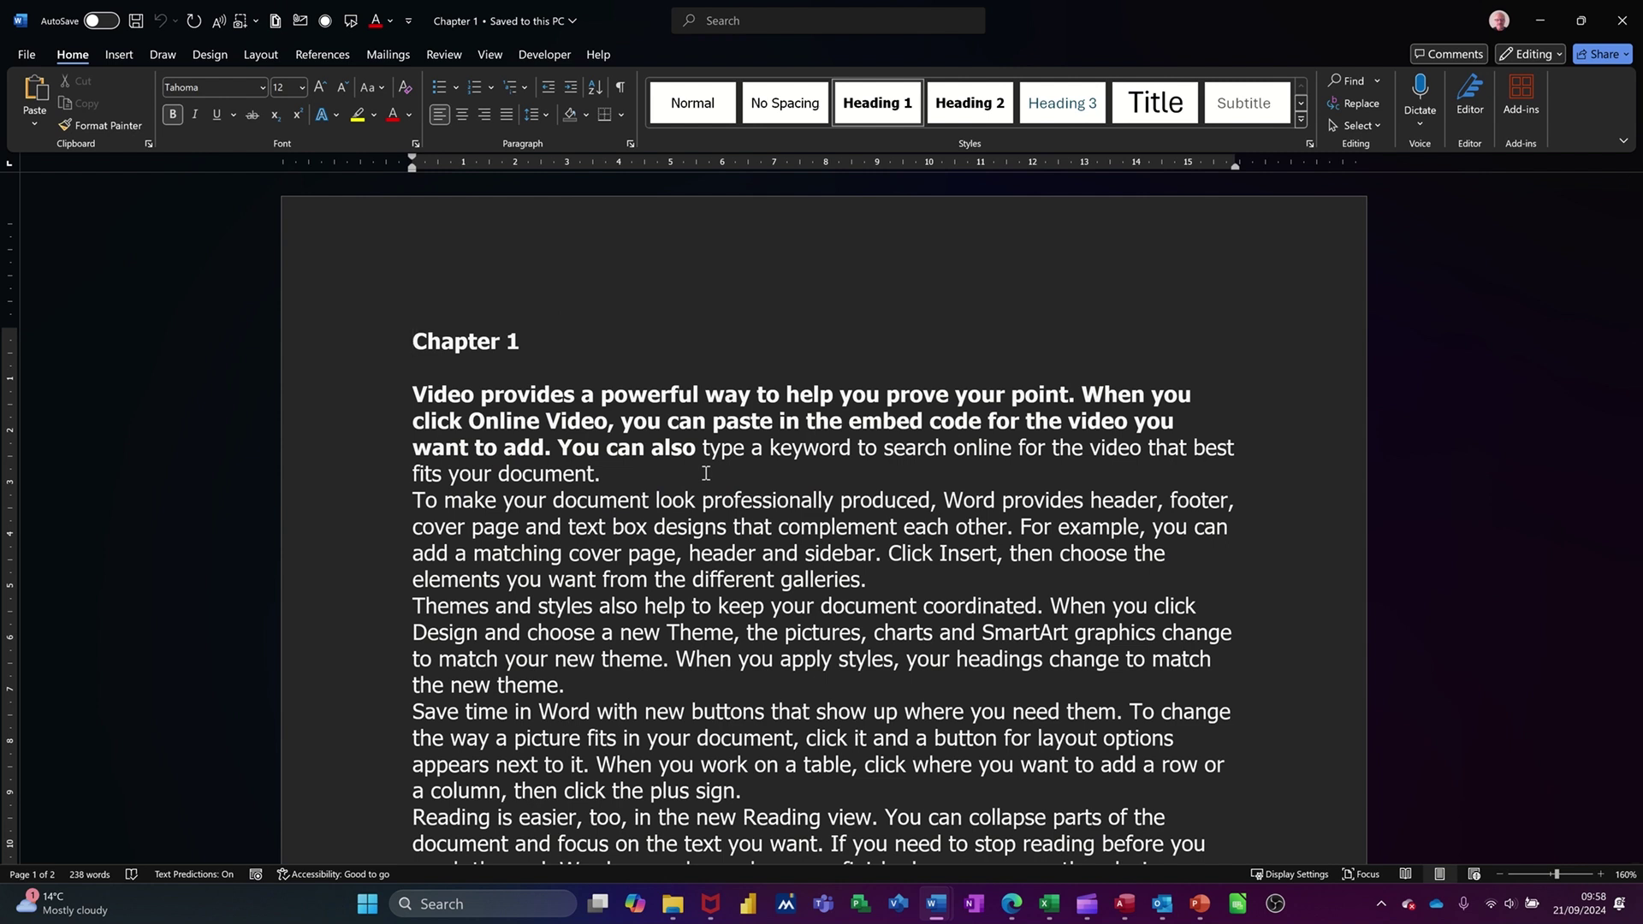
key("ctrl+w")
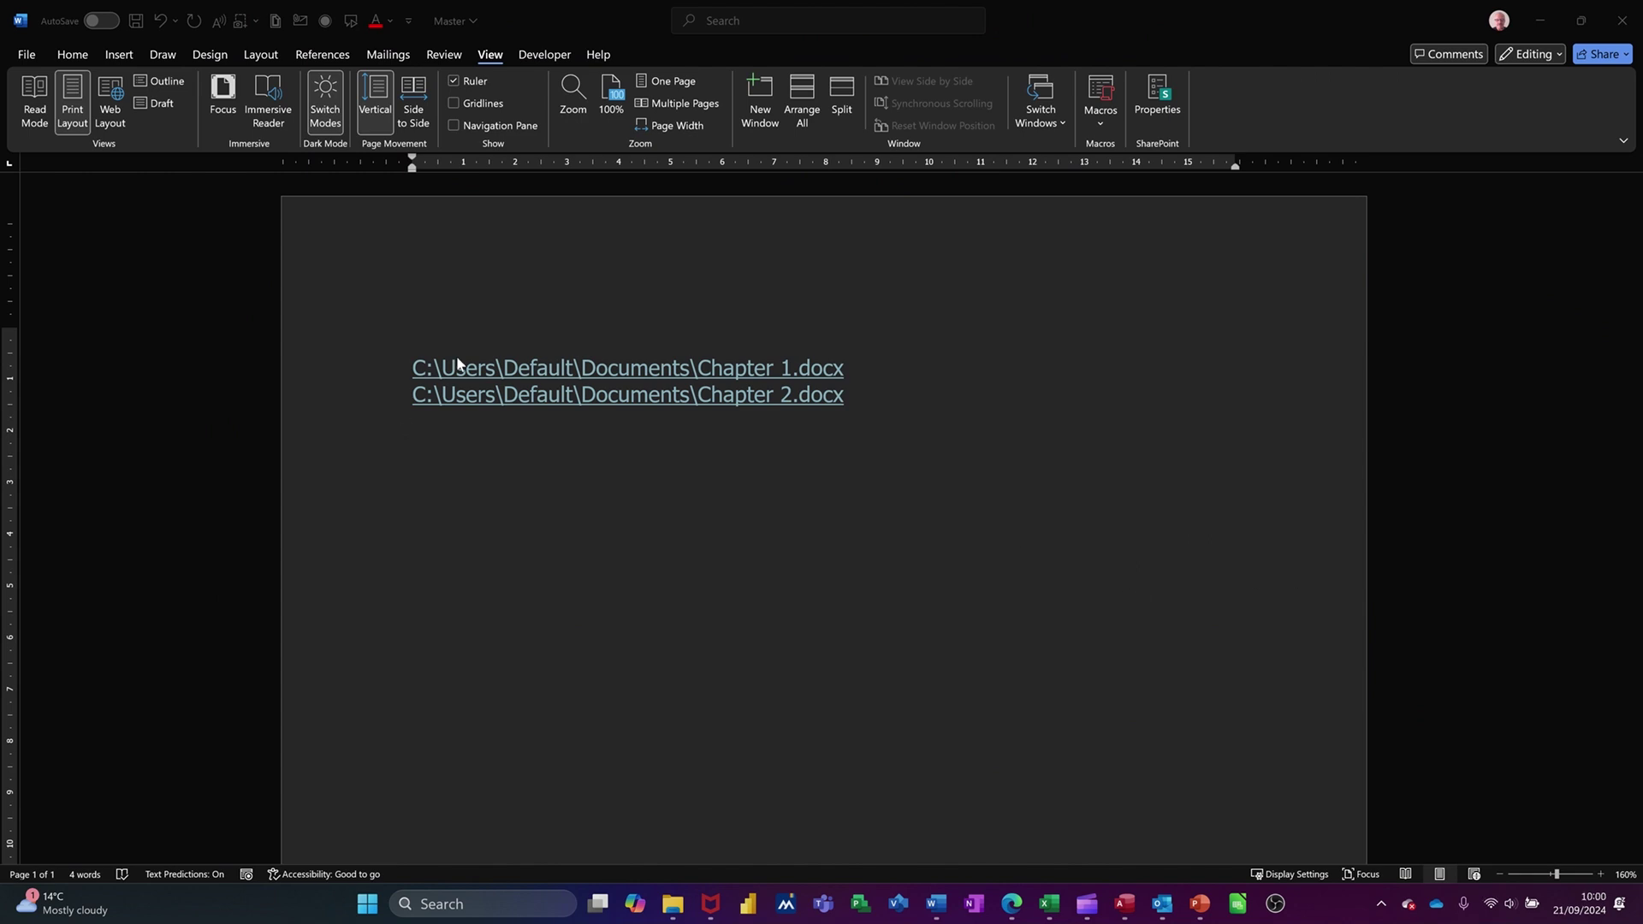
Return Master to Outline view and expand both chapter subdocuments
left_click(164, 83)
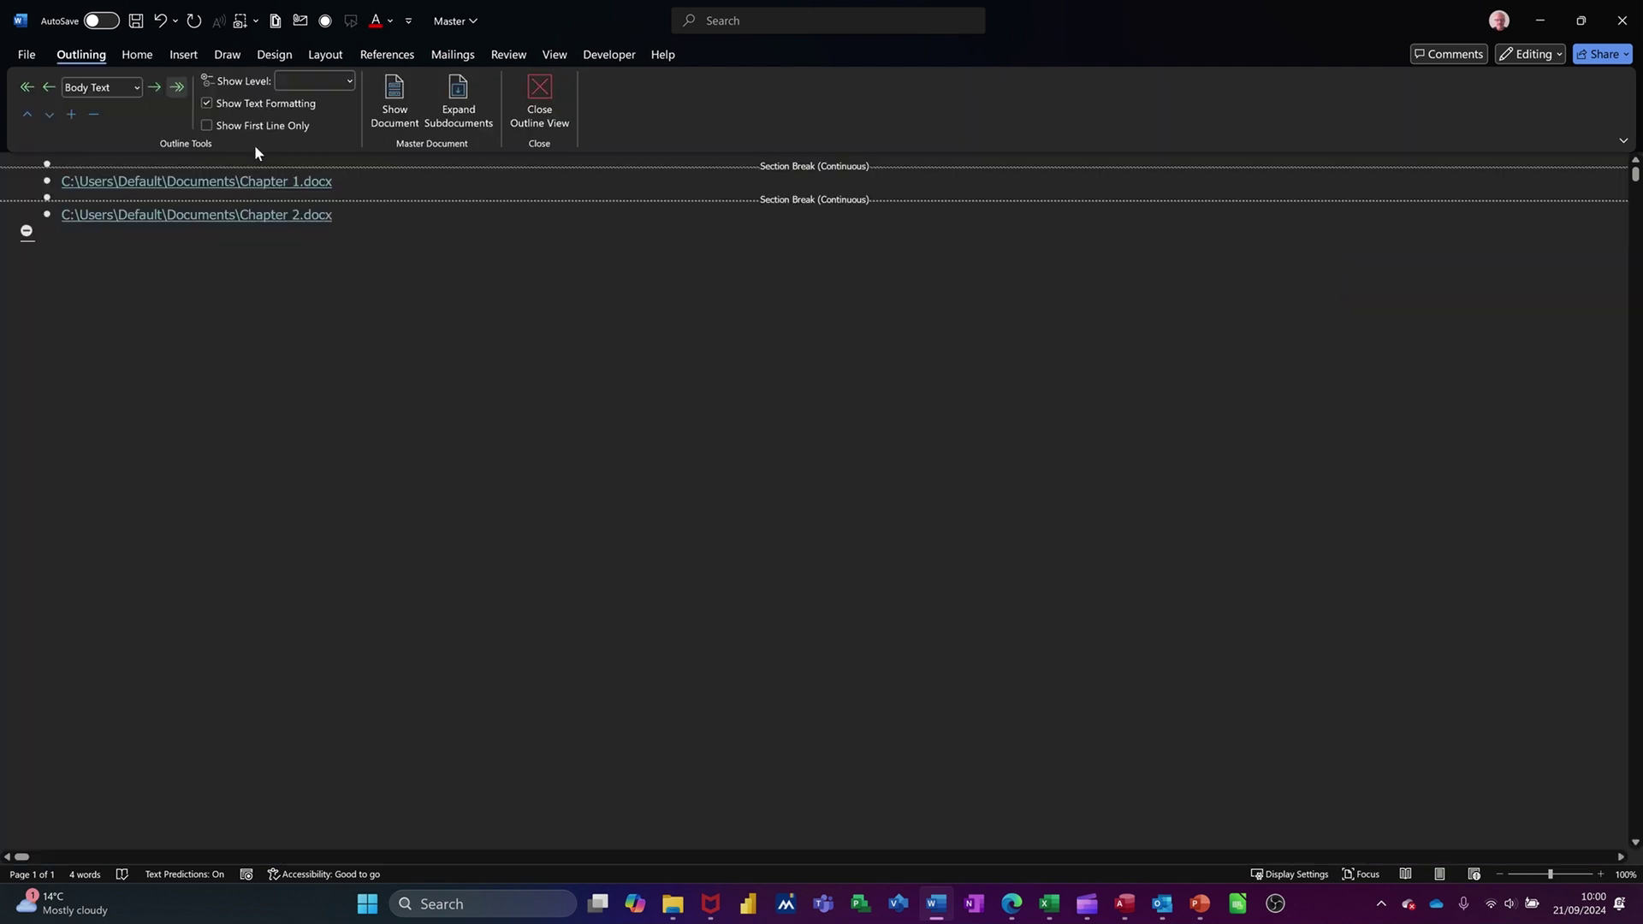
left_click(460, 100)
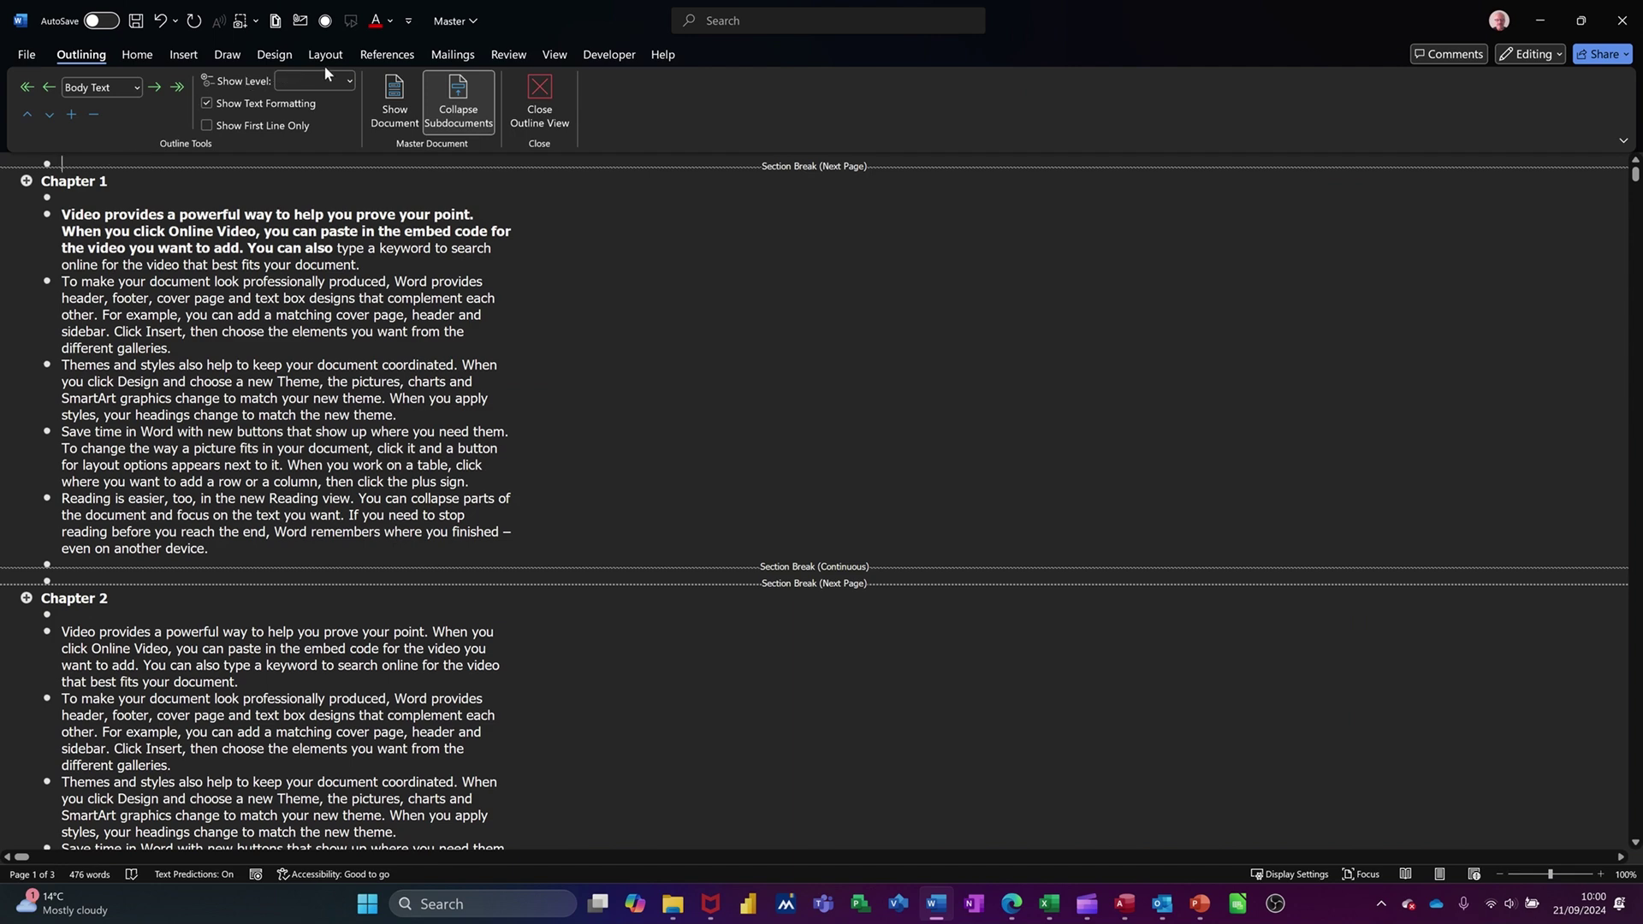
Insert an Automatic Table 1 table of contents at the top of Master
left_click(386, 57)
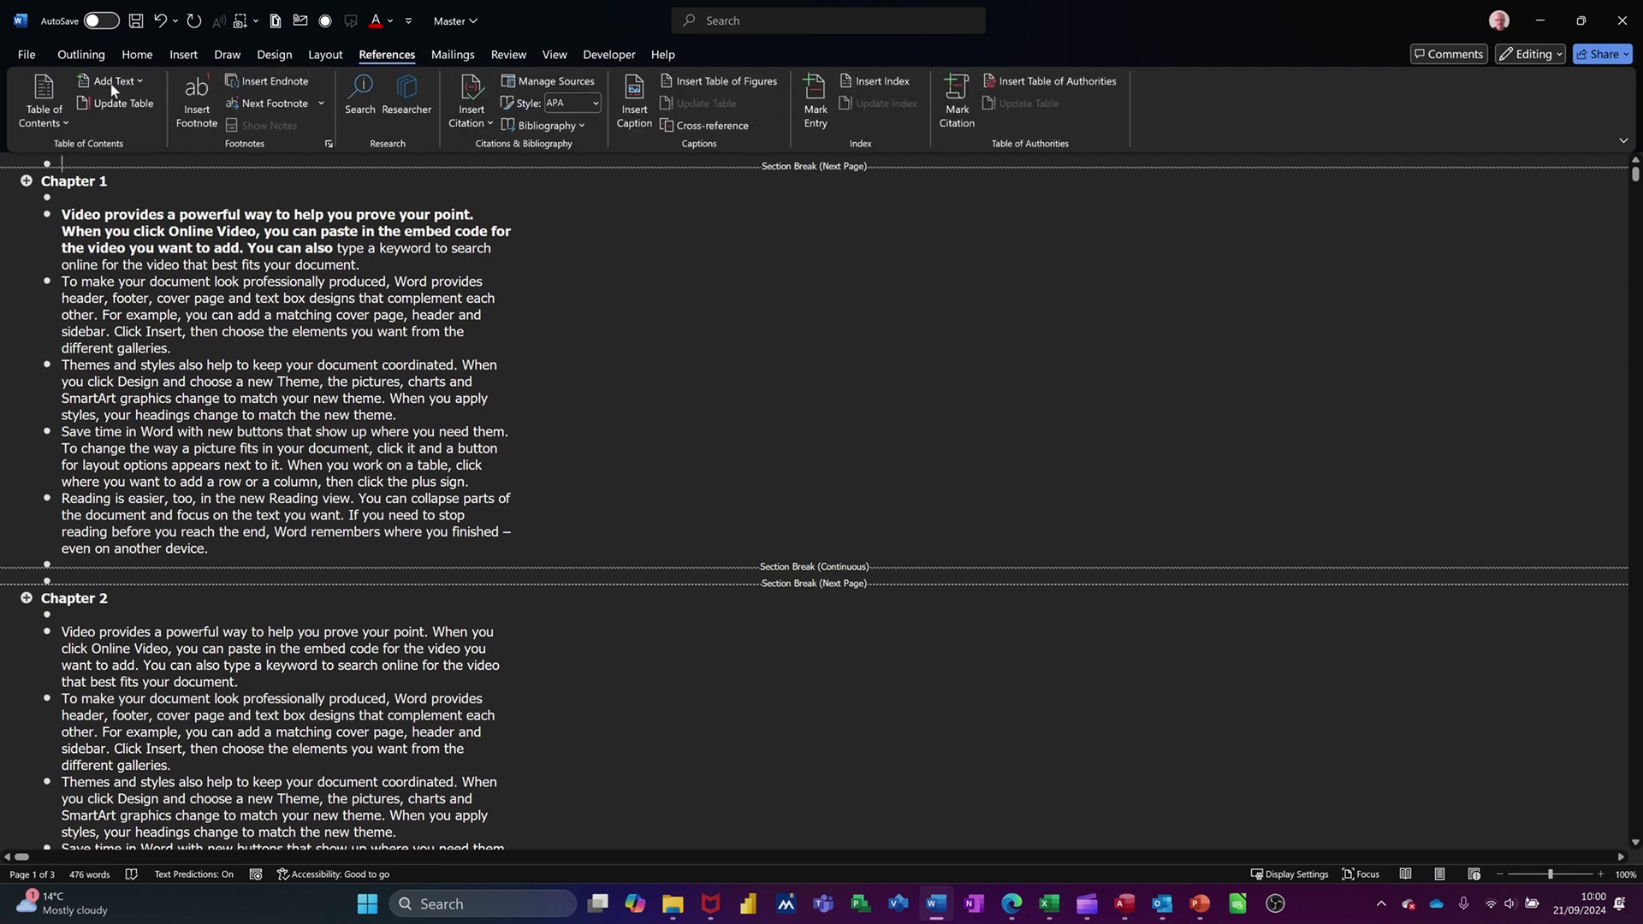
left_click(37, 97)
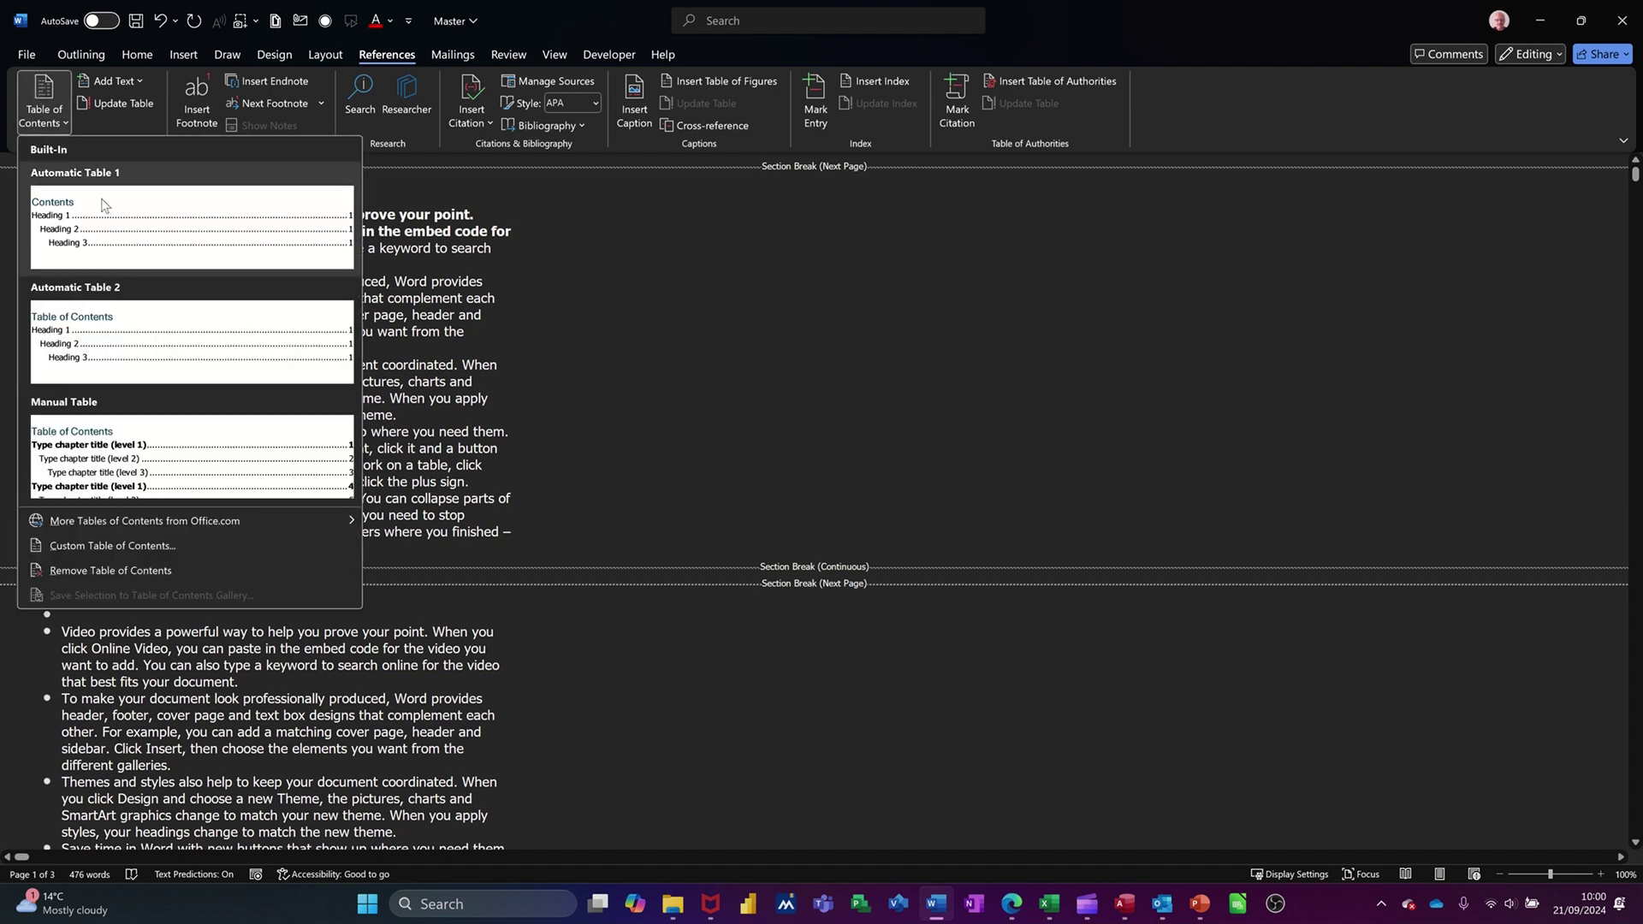
left_click(118, 224)
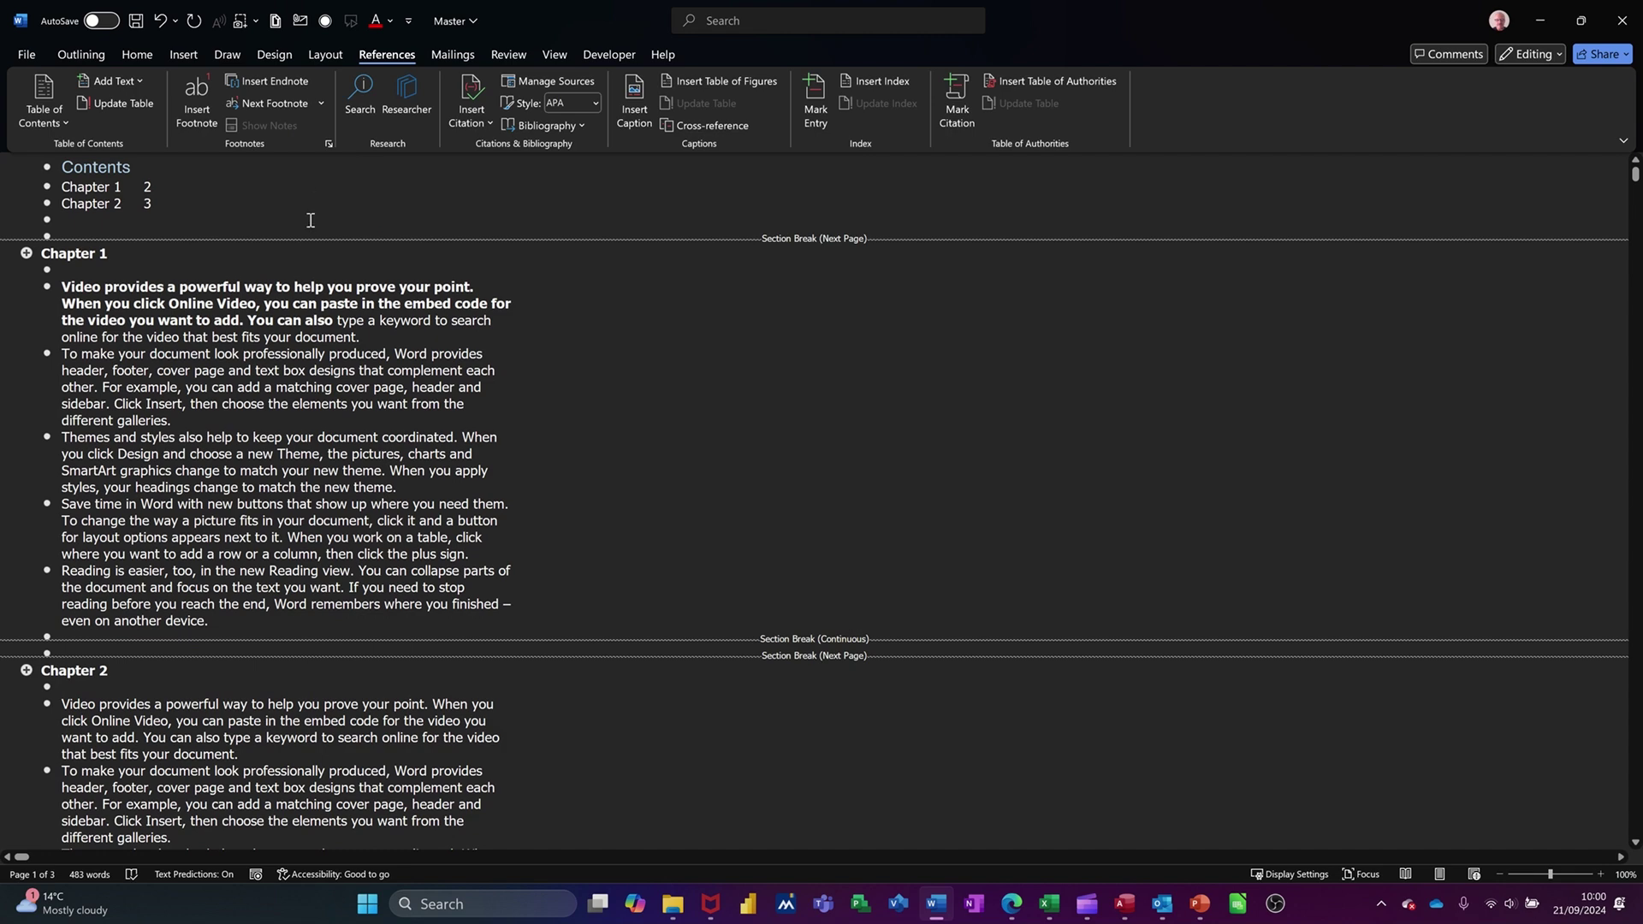
scroll(308, 683, "down", 5)
scroll(299, 599, "up", 5)
left_click(257, 621)
left_click(552, 55)
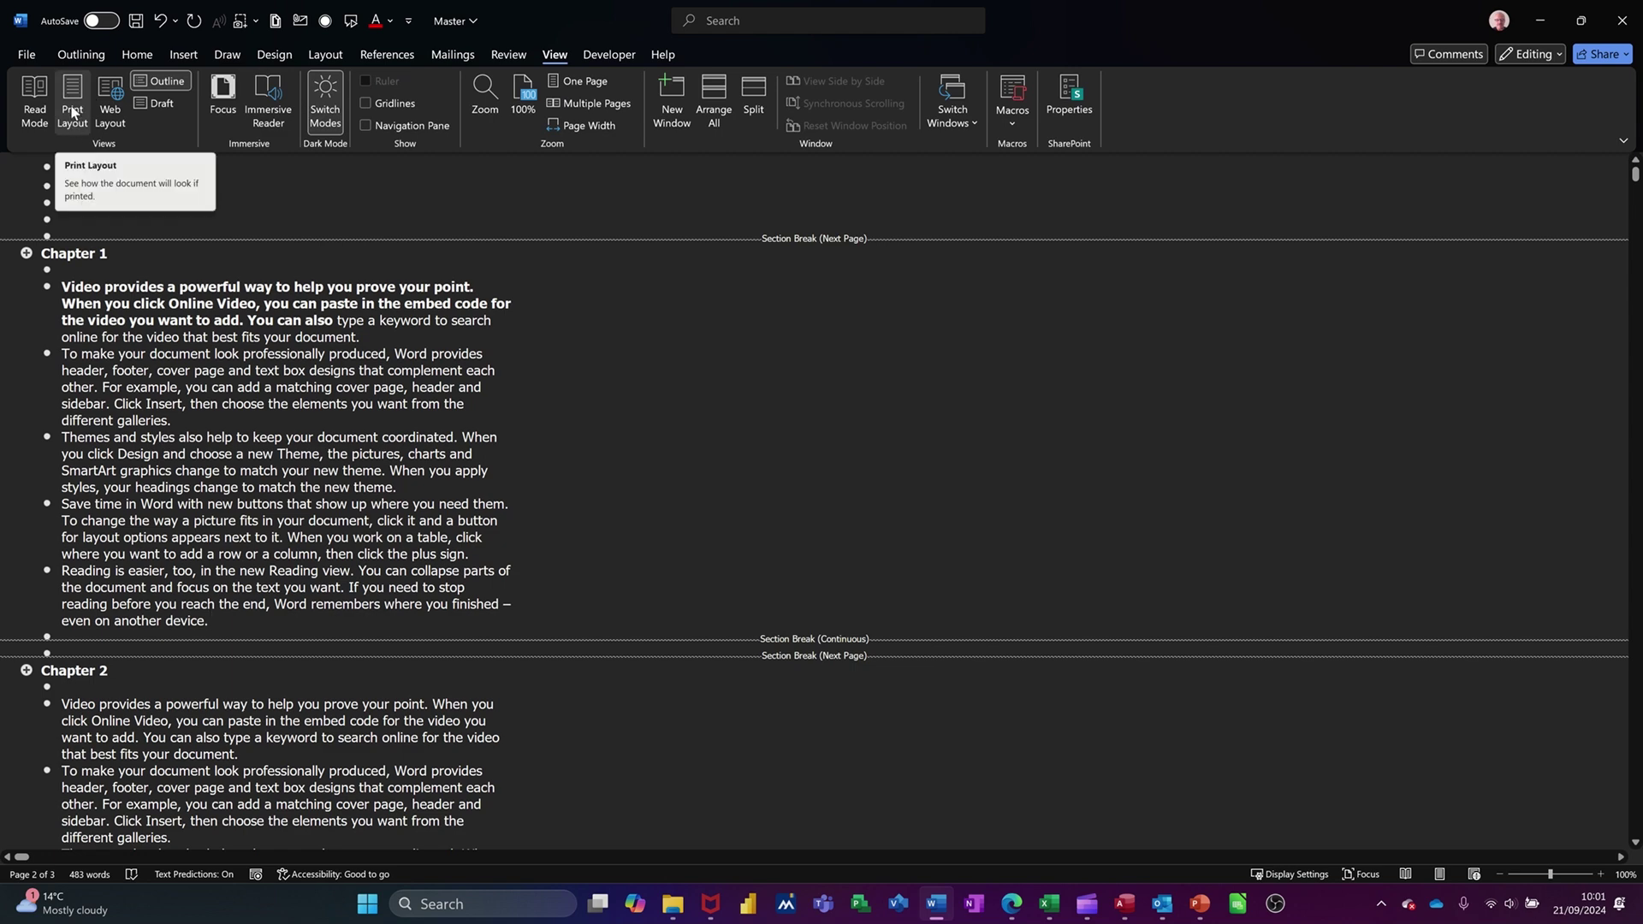
In Print Layout, reapply Automatic Table 1 to the contents and review the chapter pages
left_click(72, 112)
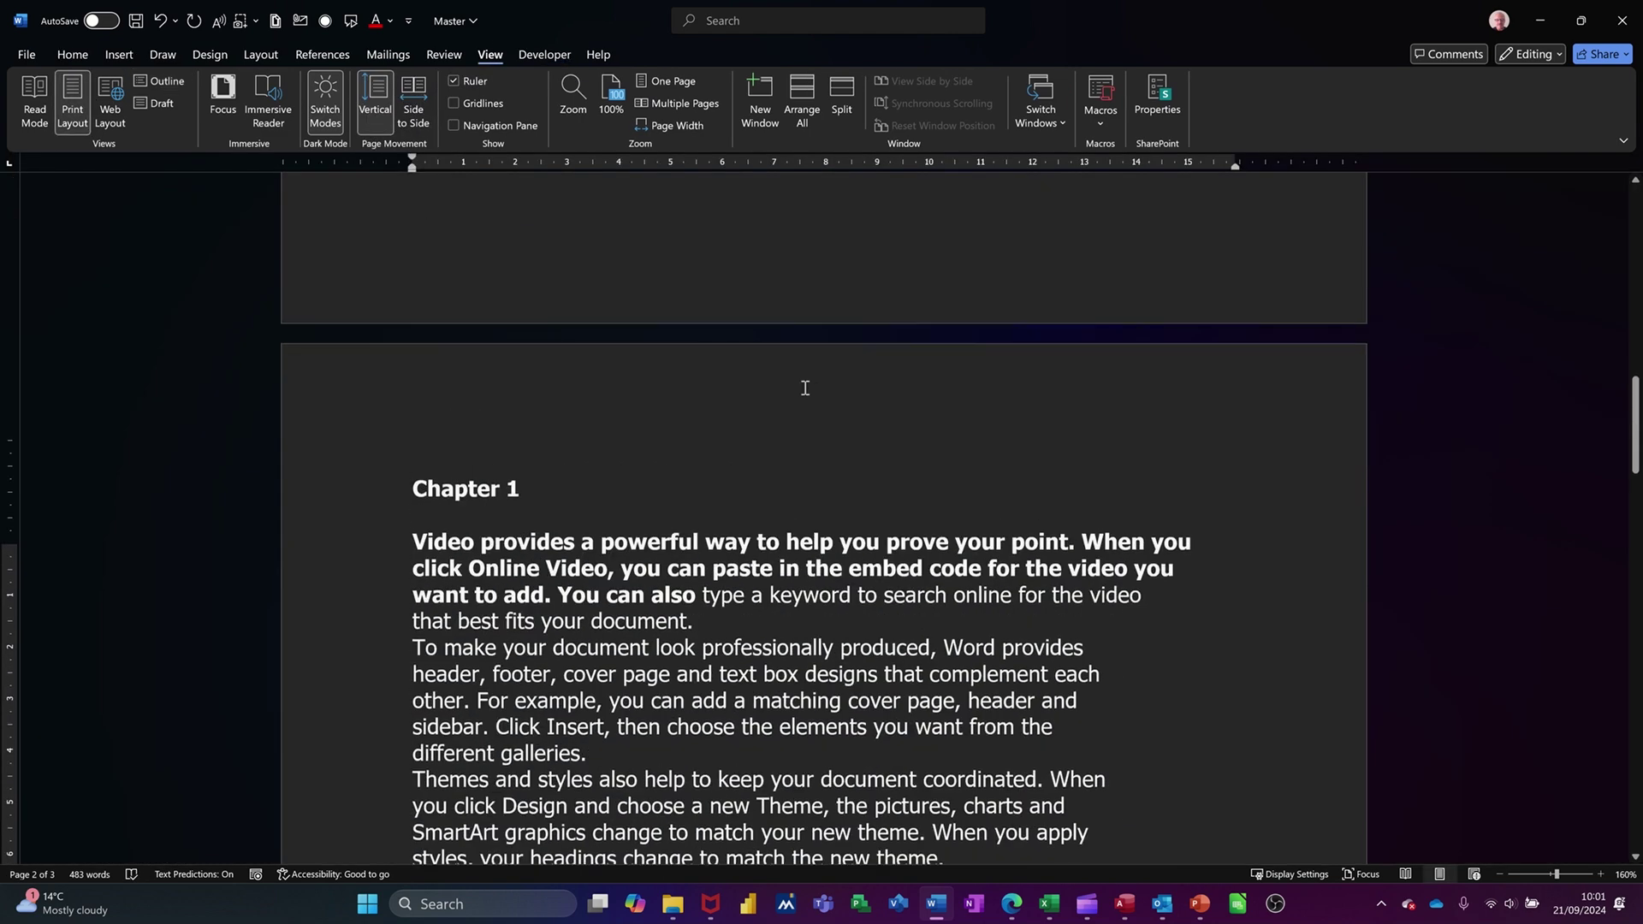
scroll(805, 388, "up", 15)
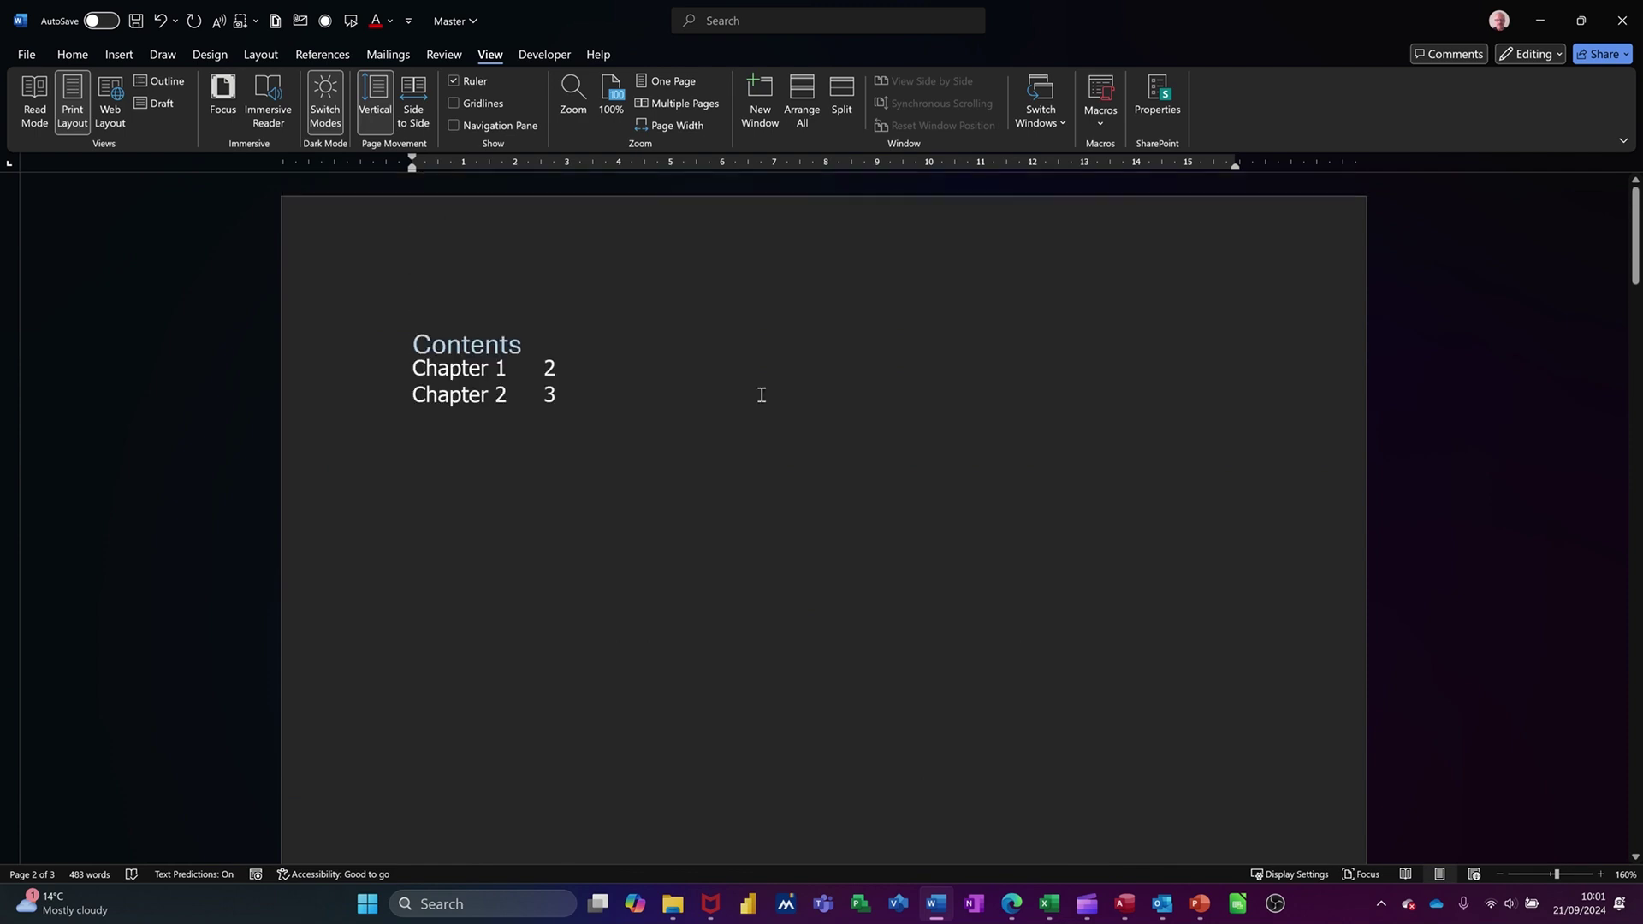
left_click(604, 392)
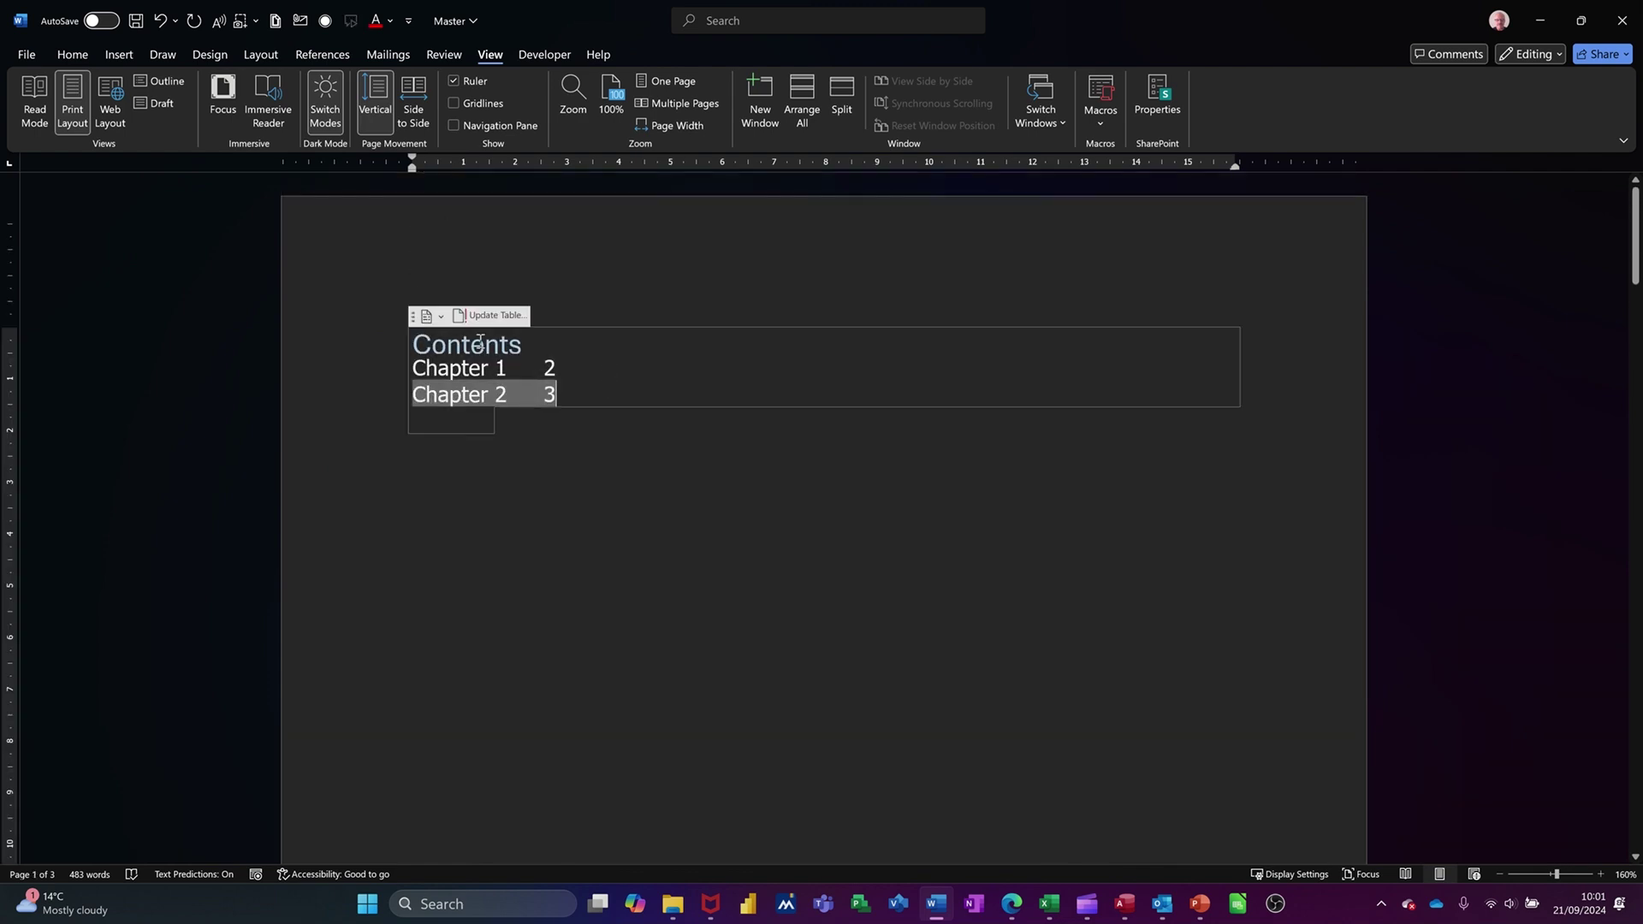
left_click(322, 54)
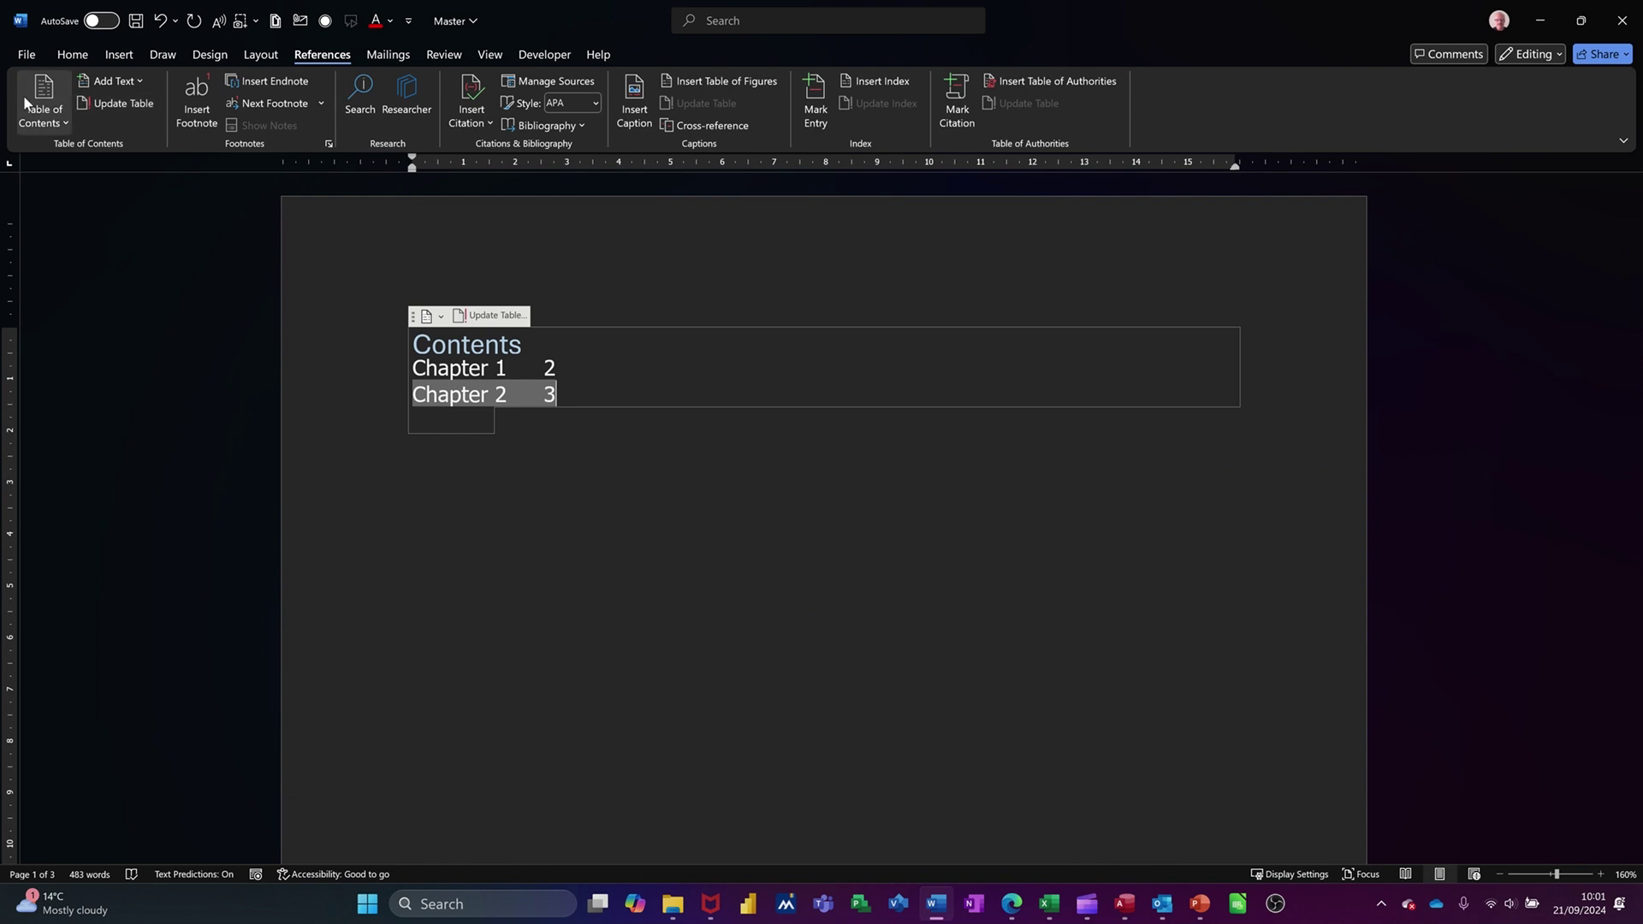
left_click(38, 94)
left_click(209, 250)
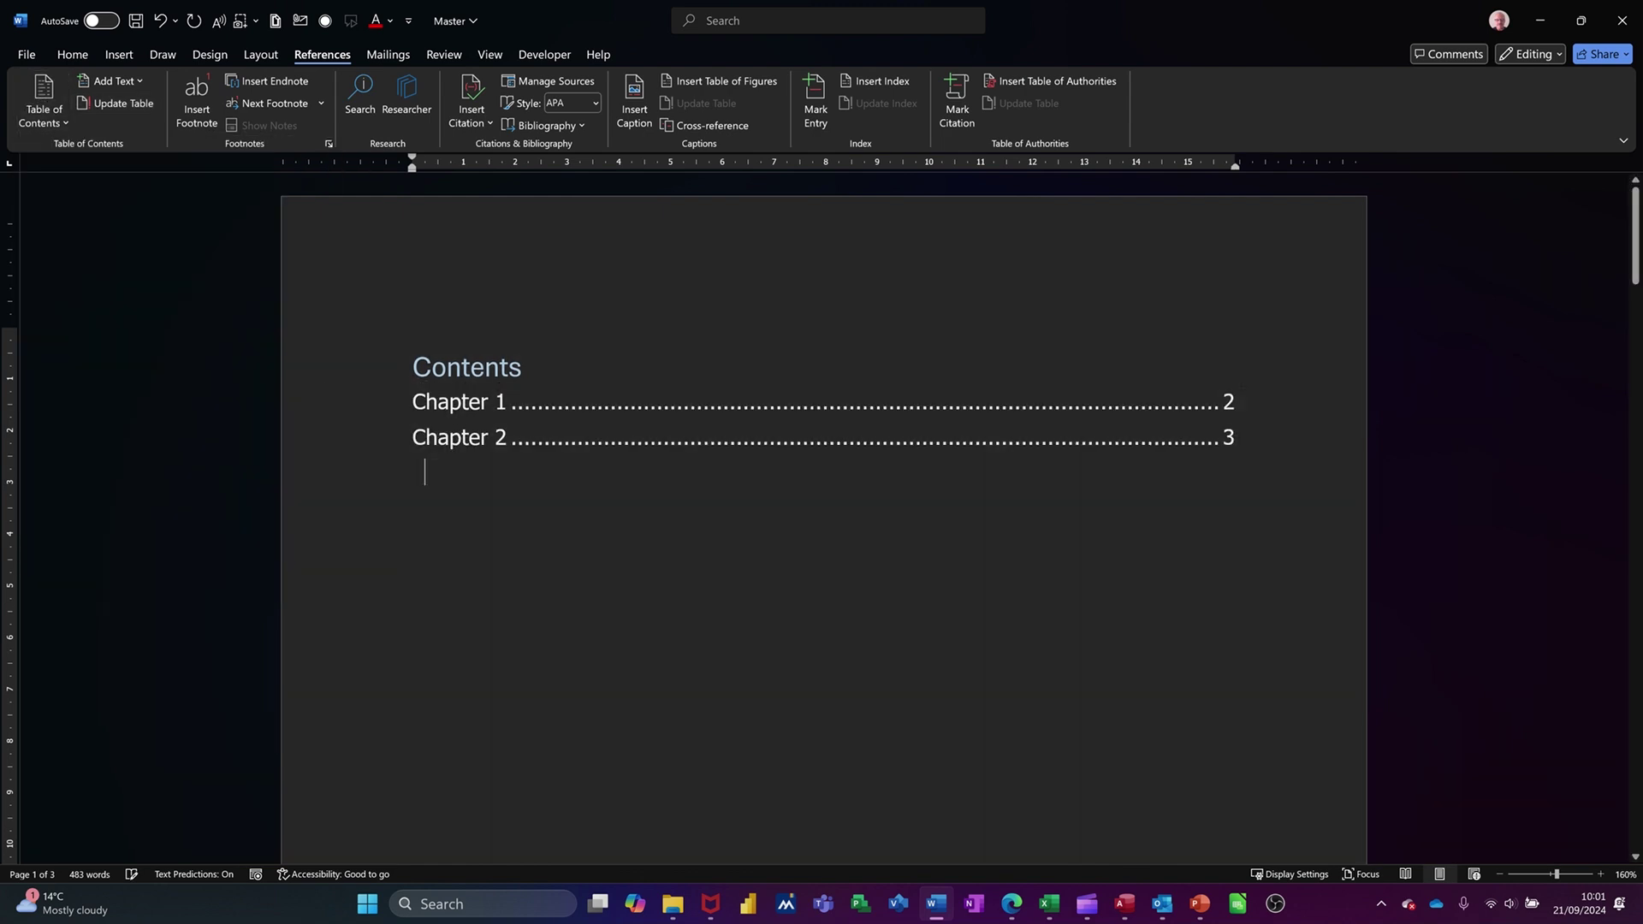
scroll(706, 469, "down", 15)
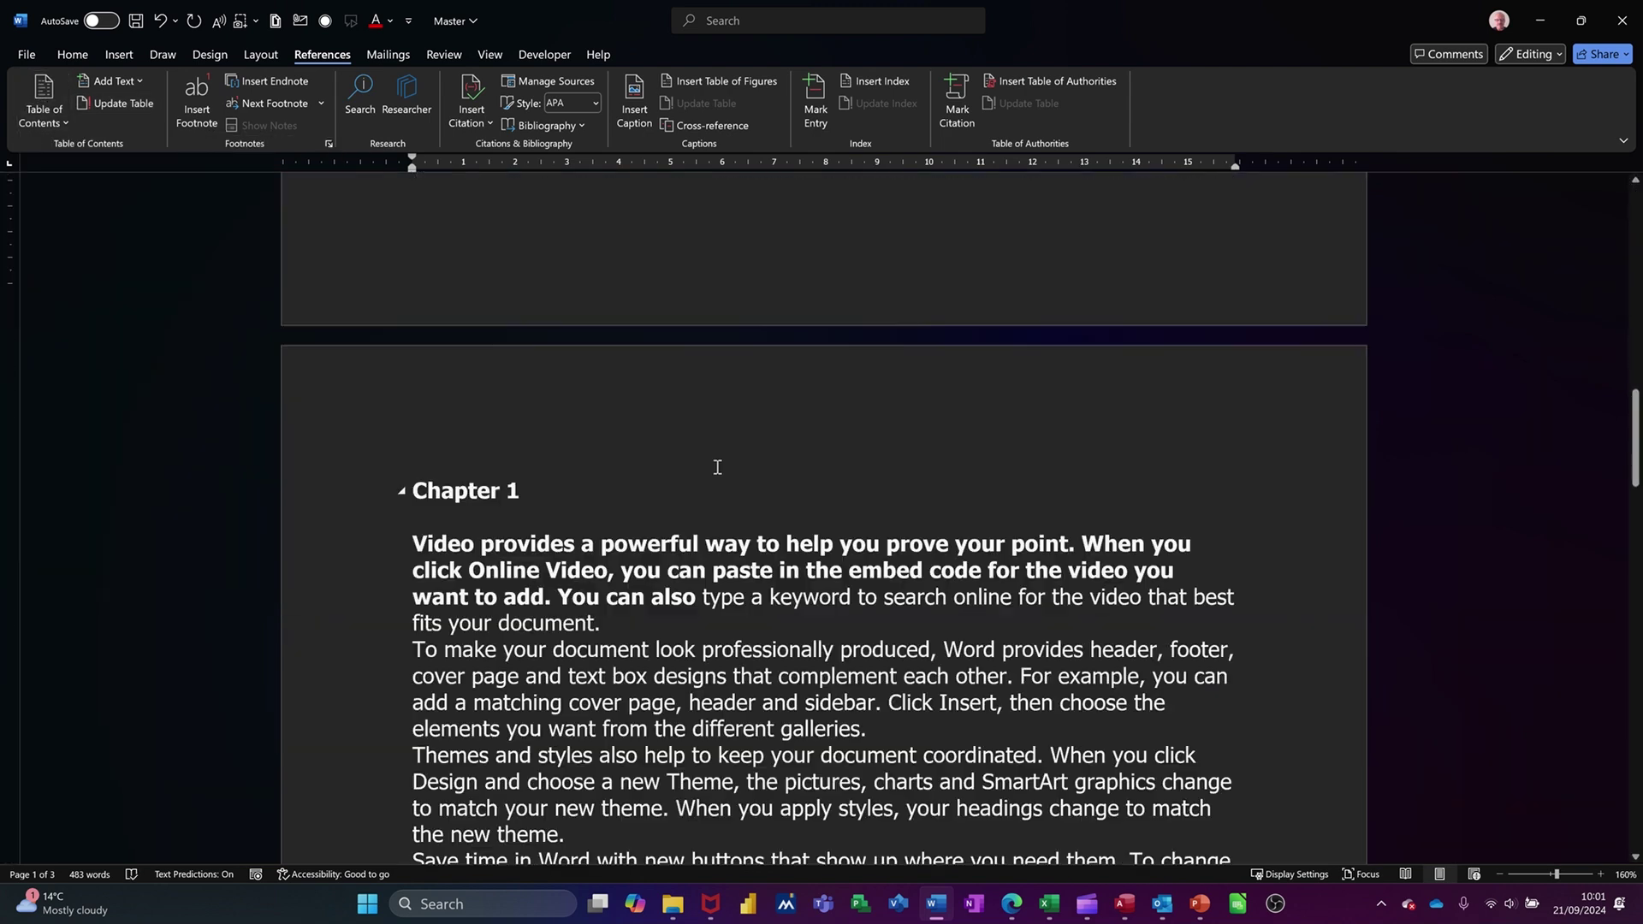
scroll(706, 469, "down", 12)
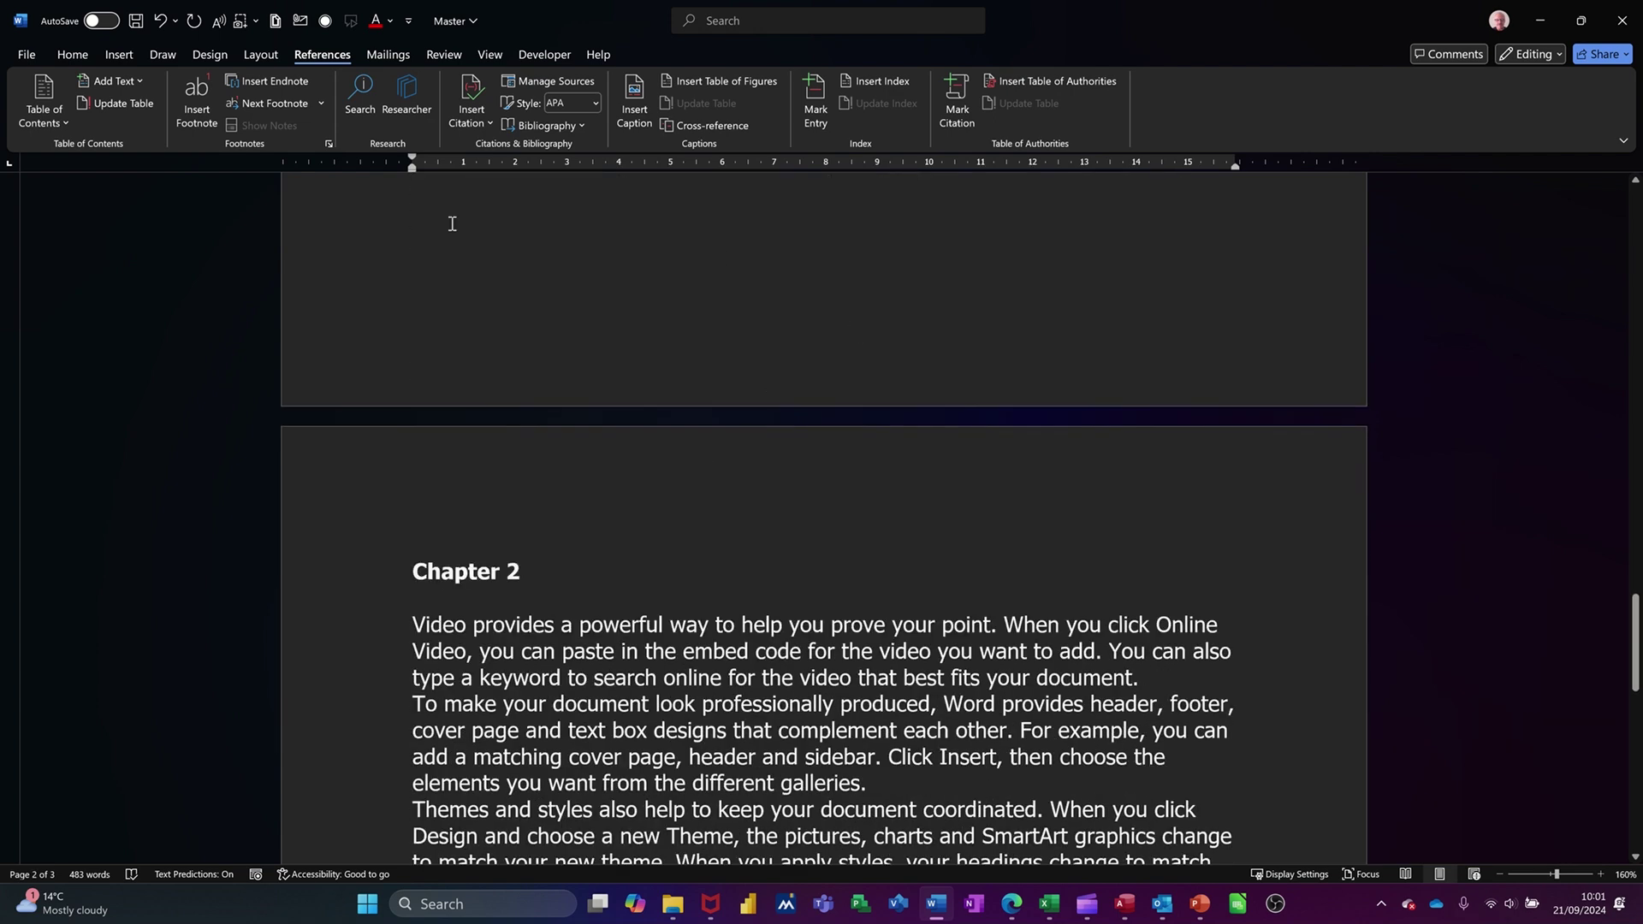
Insert Plain Number 3 page numbers at the bottom right of every page, then close the footer
left_click(129, 54)
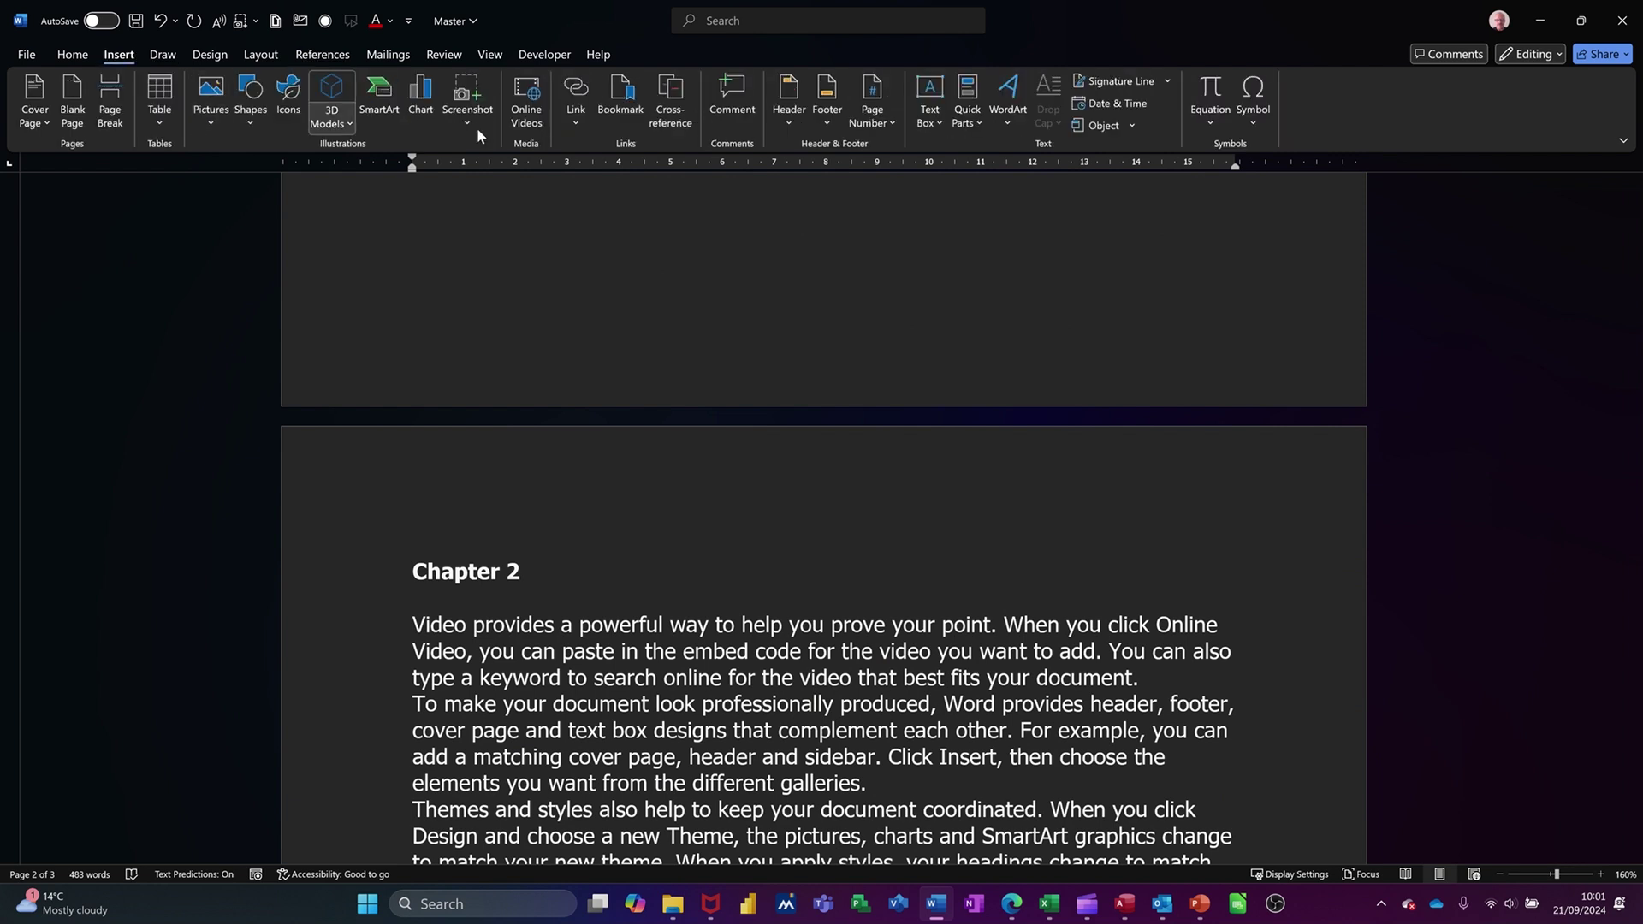
left_click(878, 130)
mouse_move(947, 204)
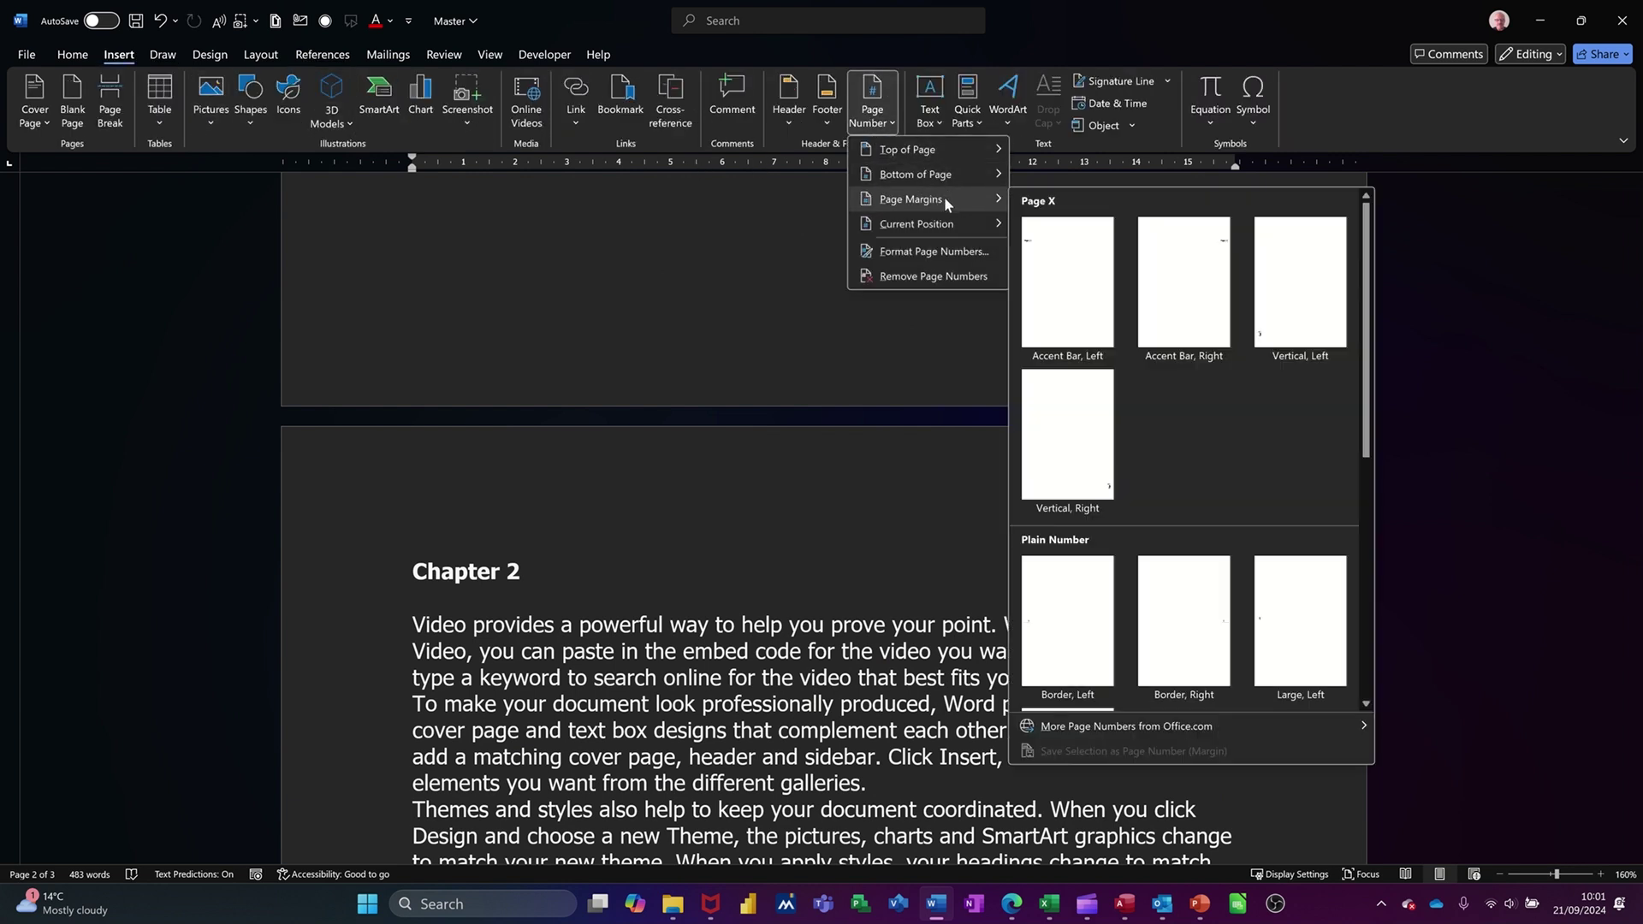
mouse_move(989, 177)
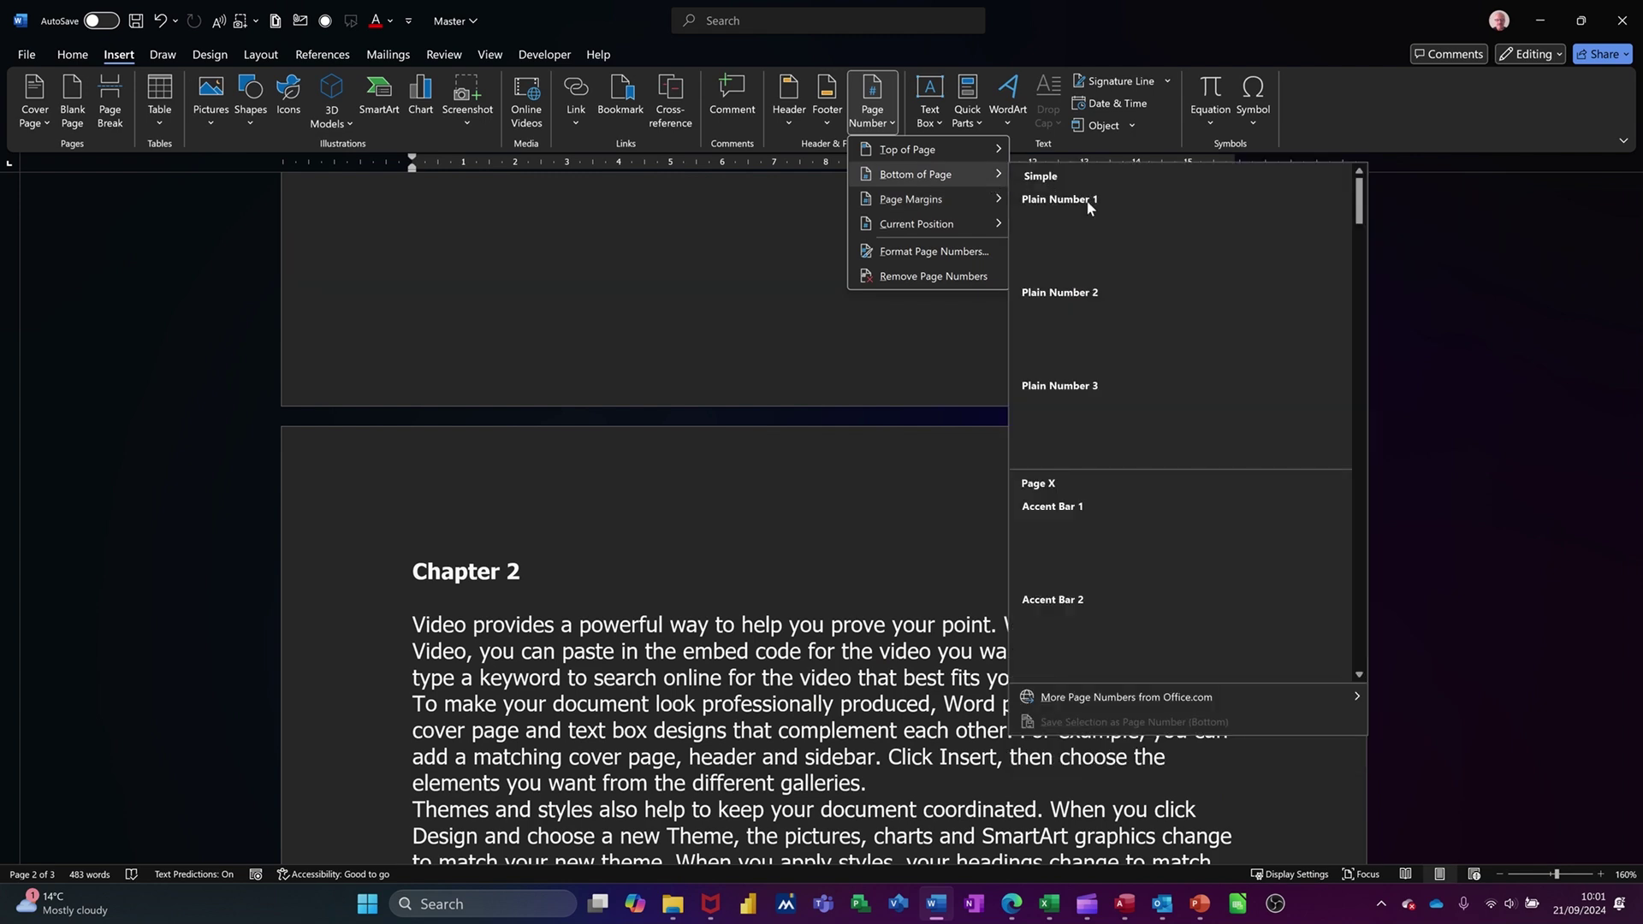
left_click(1257, 428)
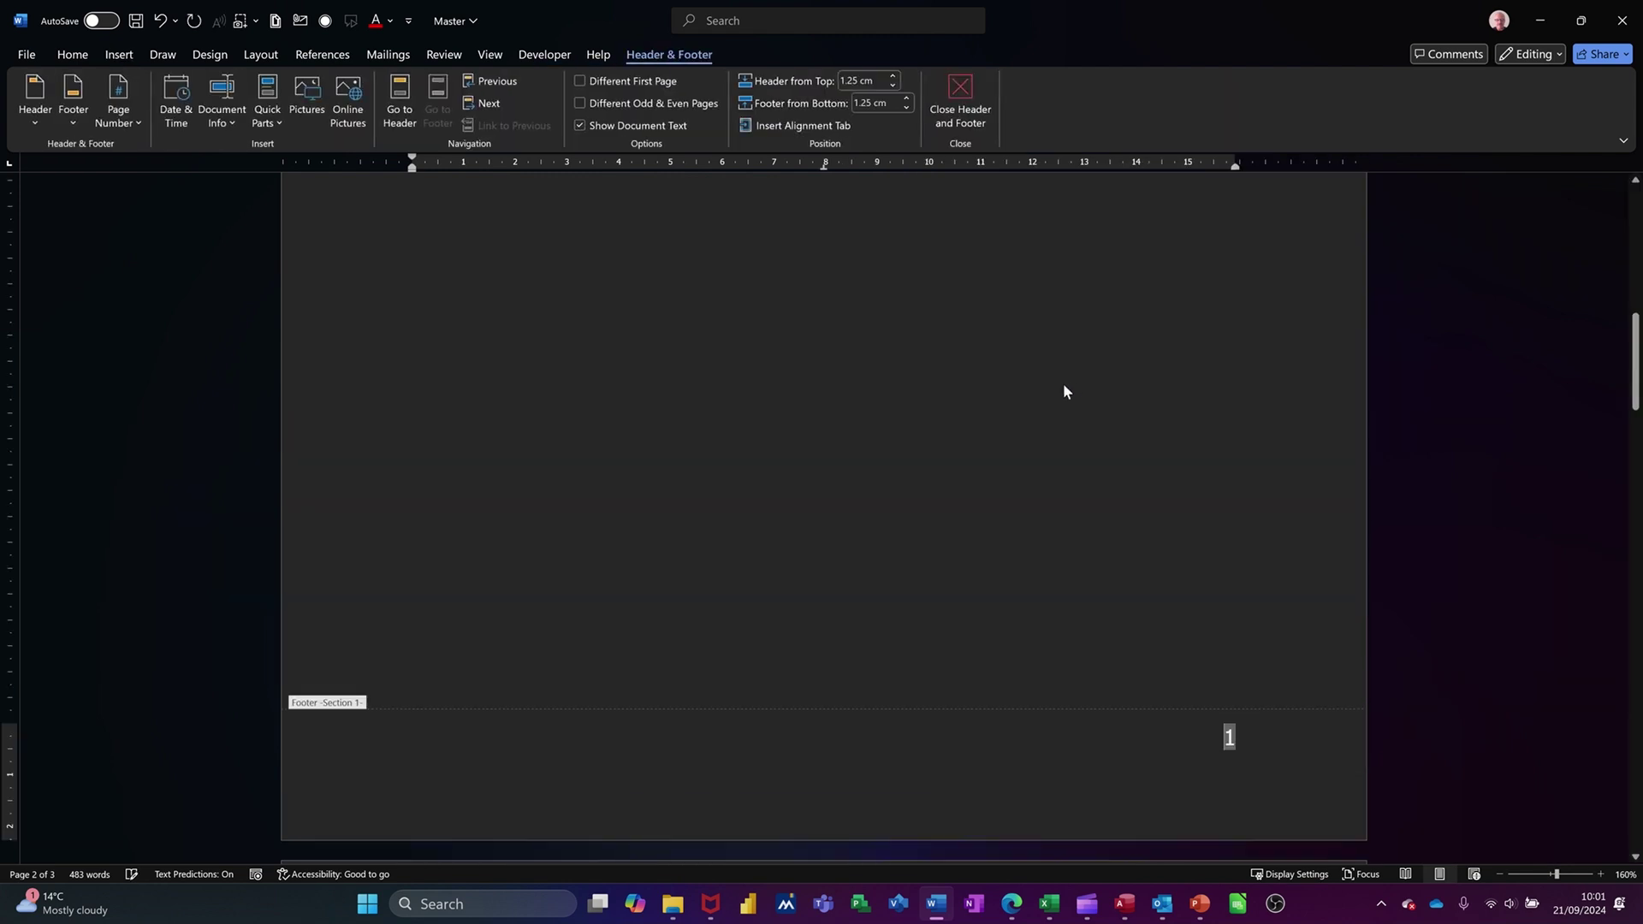
double_click(838, 385)
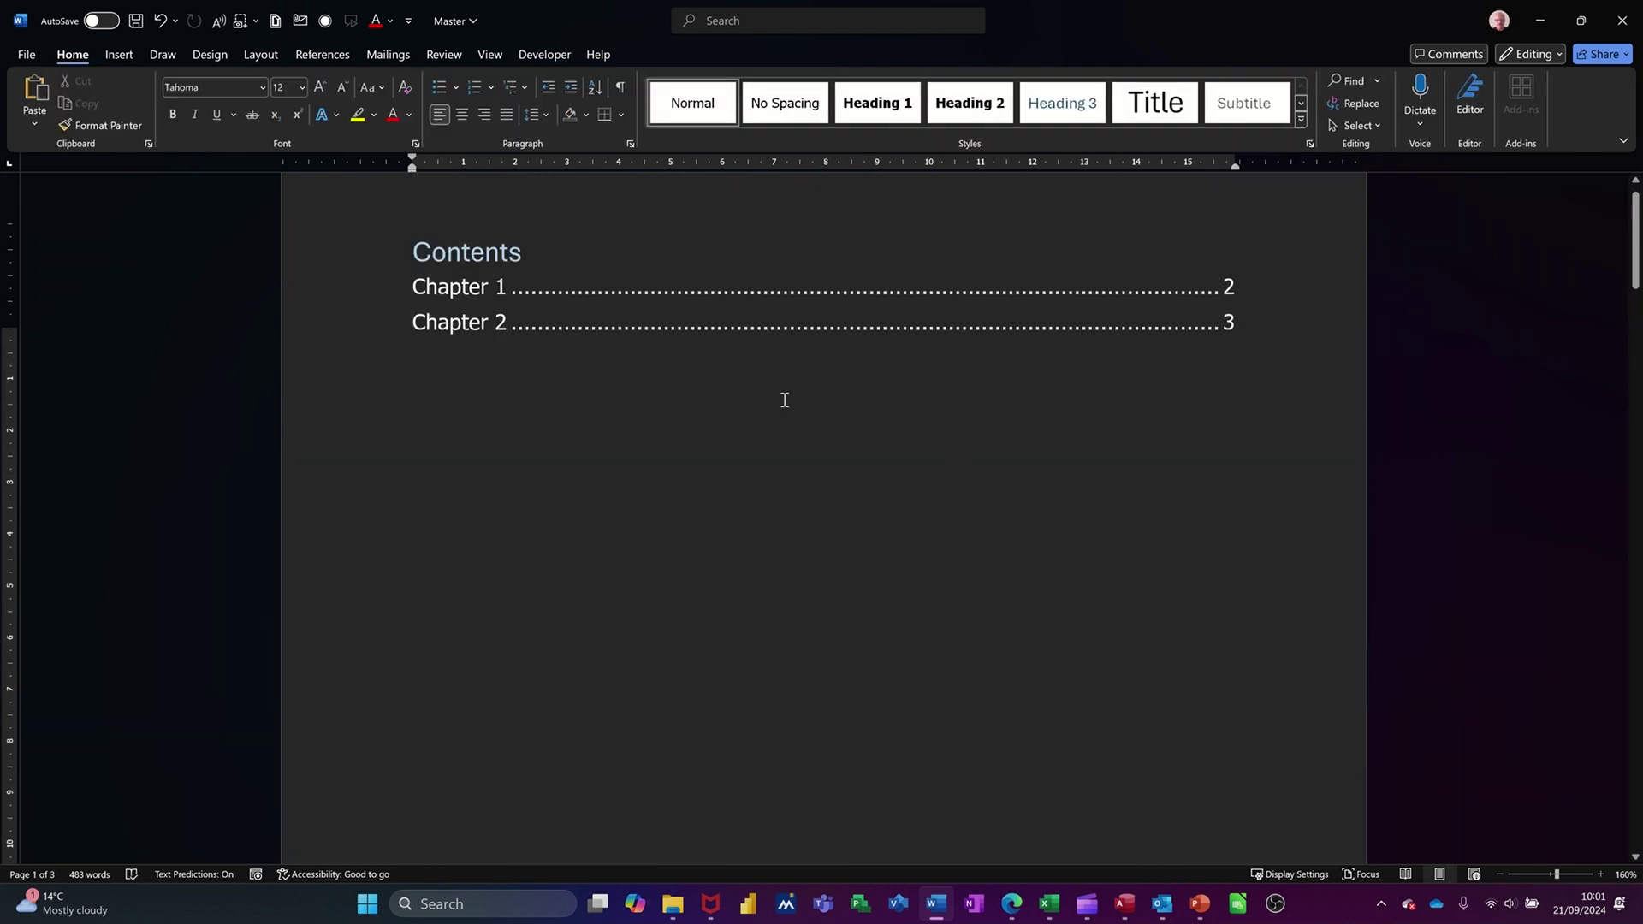
scroll(782, 393, "up", 1)
scroll(763, 354, "down", 12)
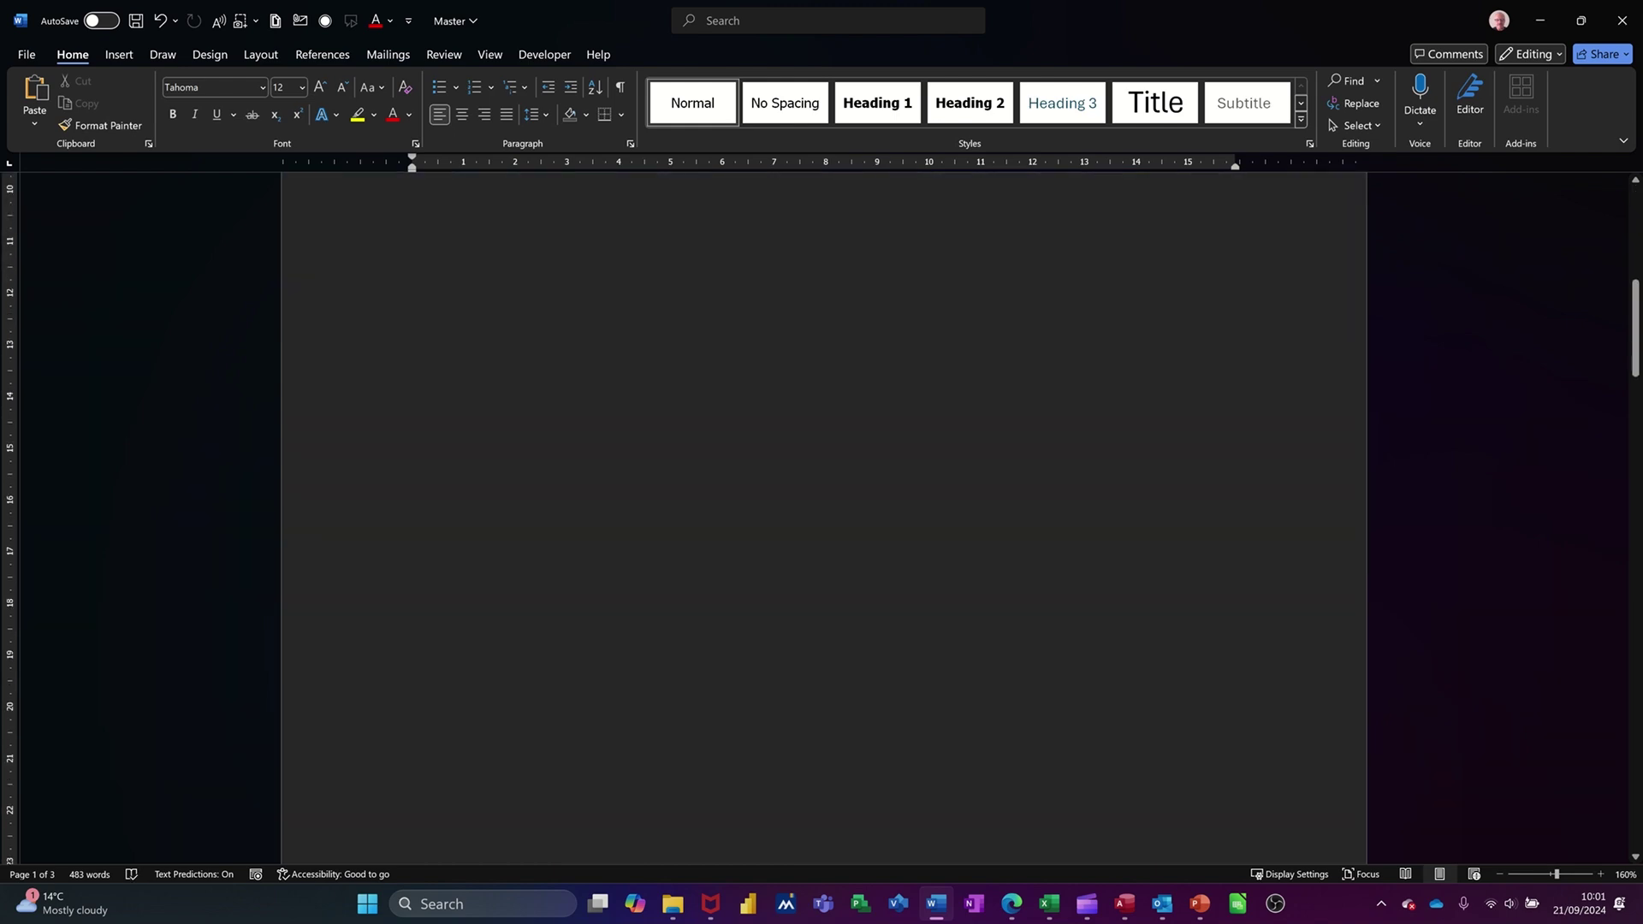
scroll(762, 347, "down", 15)
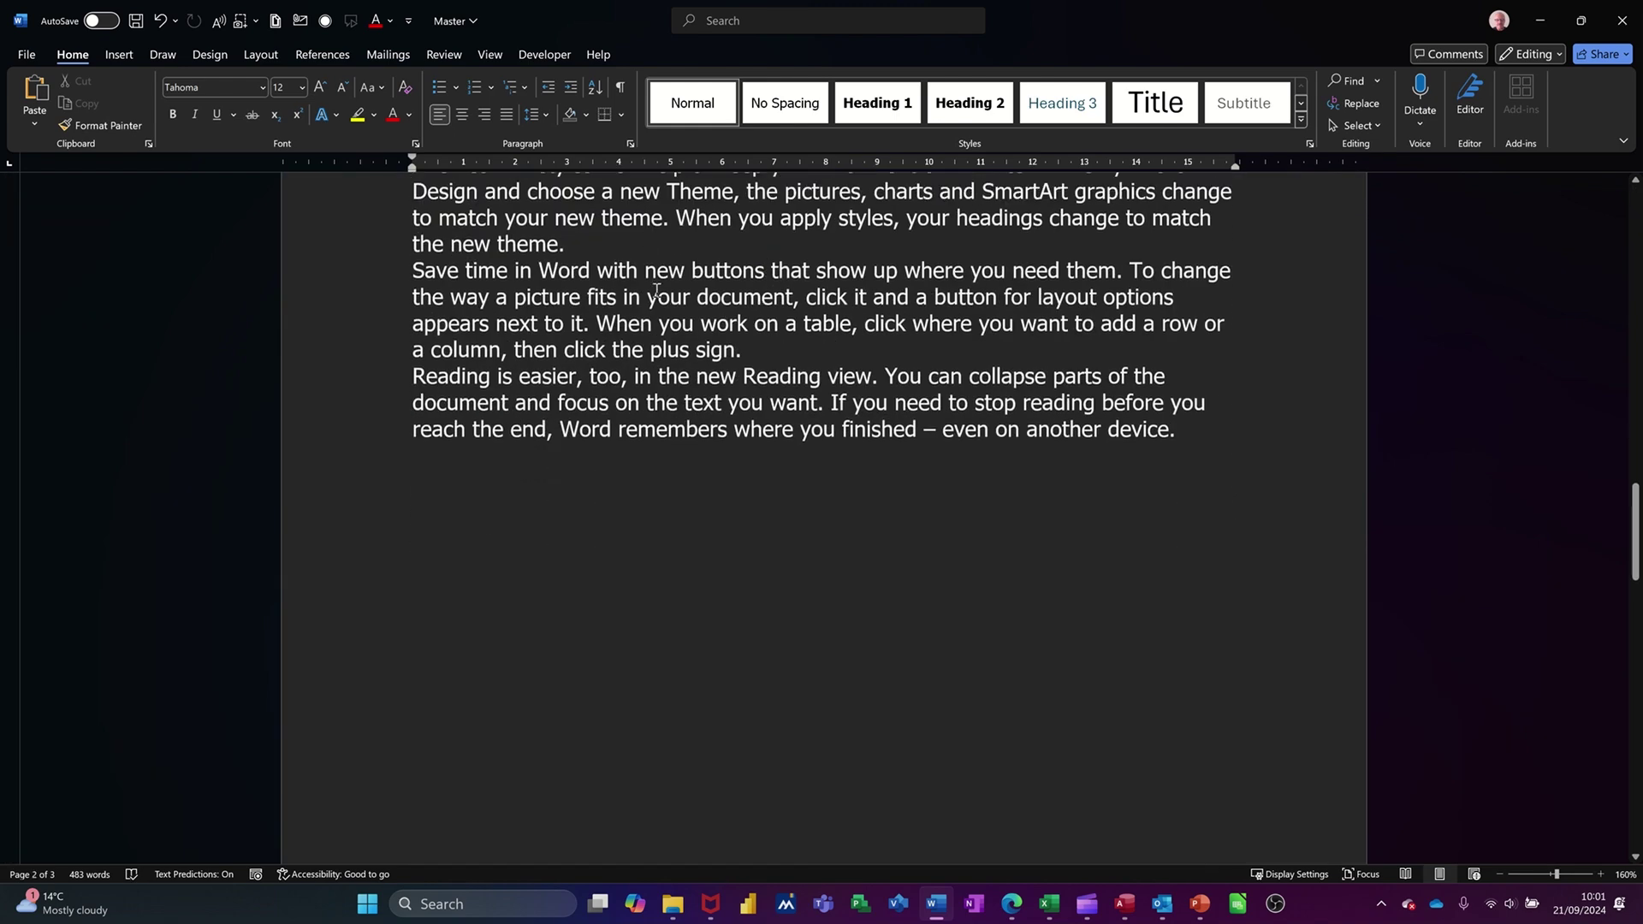
scroll(661, 301, "down", 15)
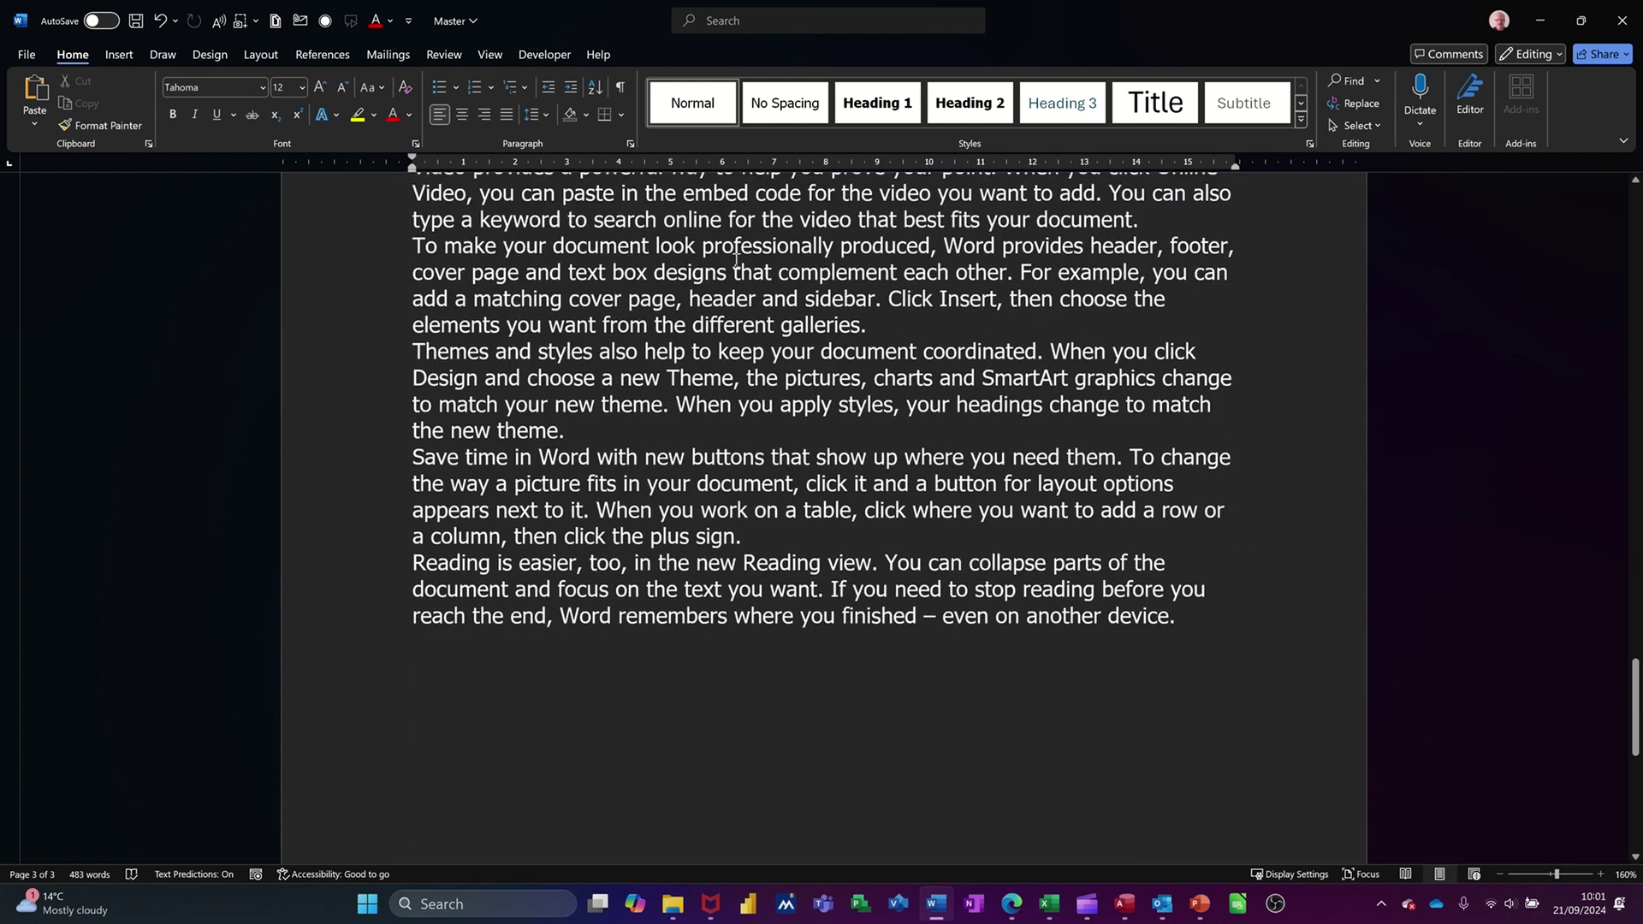
scroll(714, 295, "up", 15)
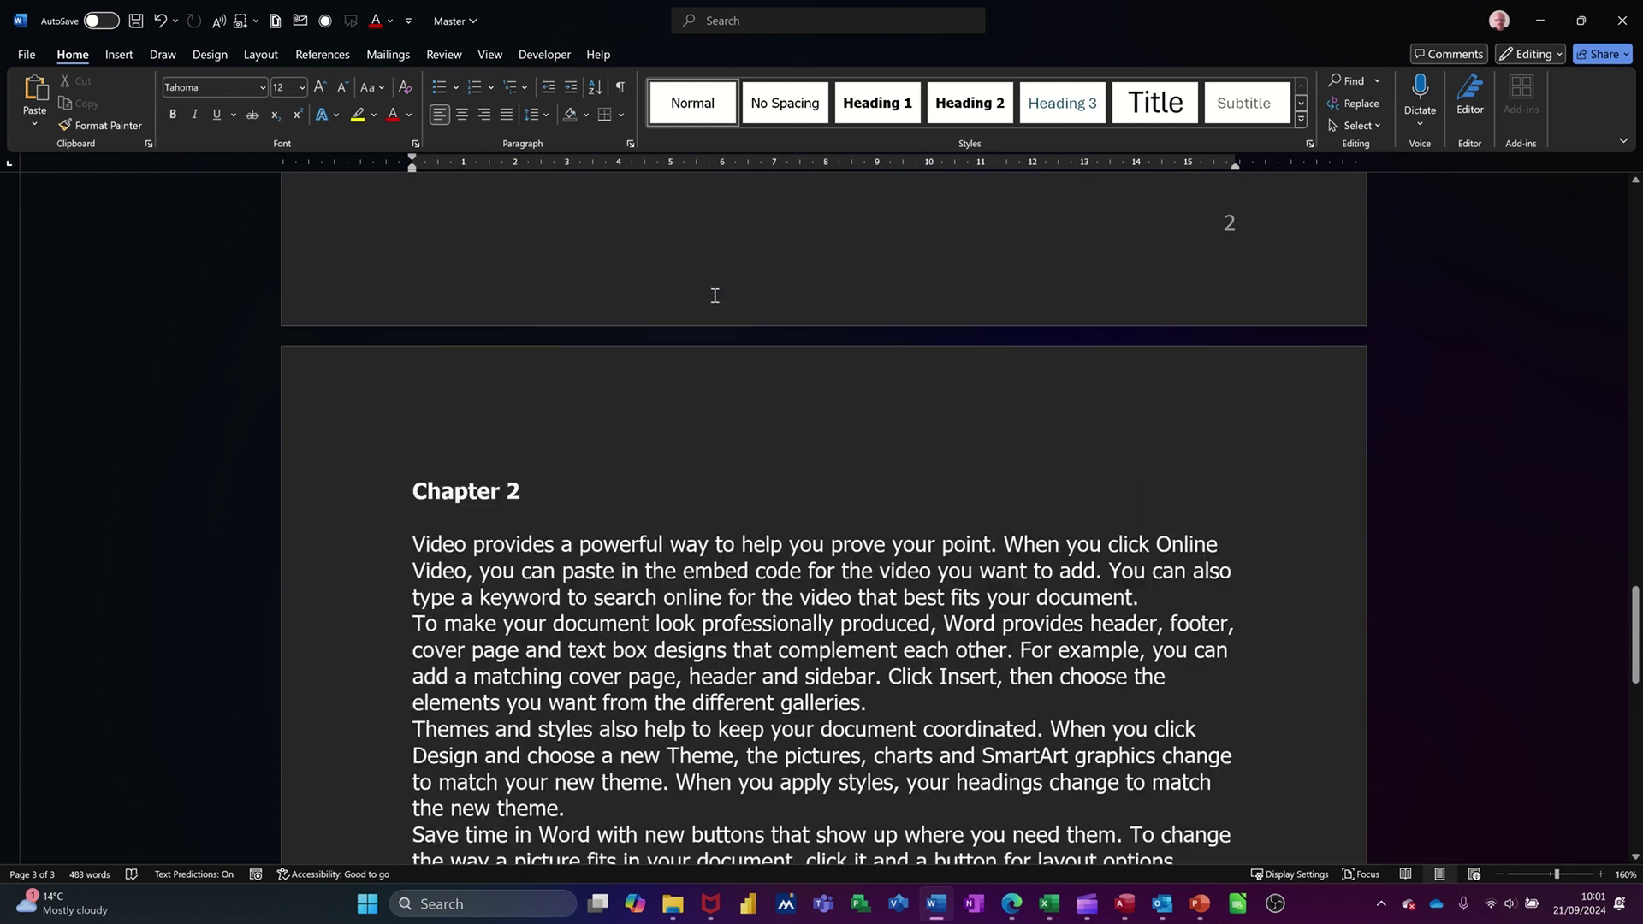
scroll(715, 295, "down", 10)
scroll(715, 295, "up", 3)
scroll(714, 296, "up", 20)
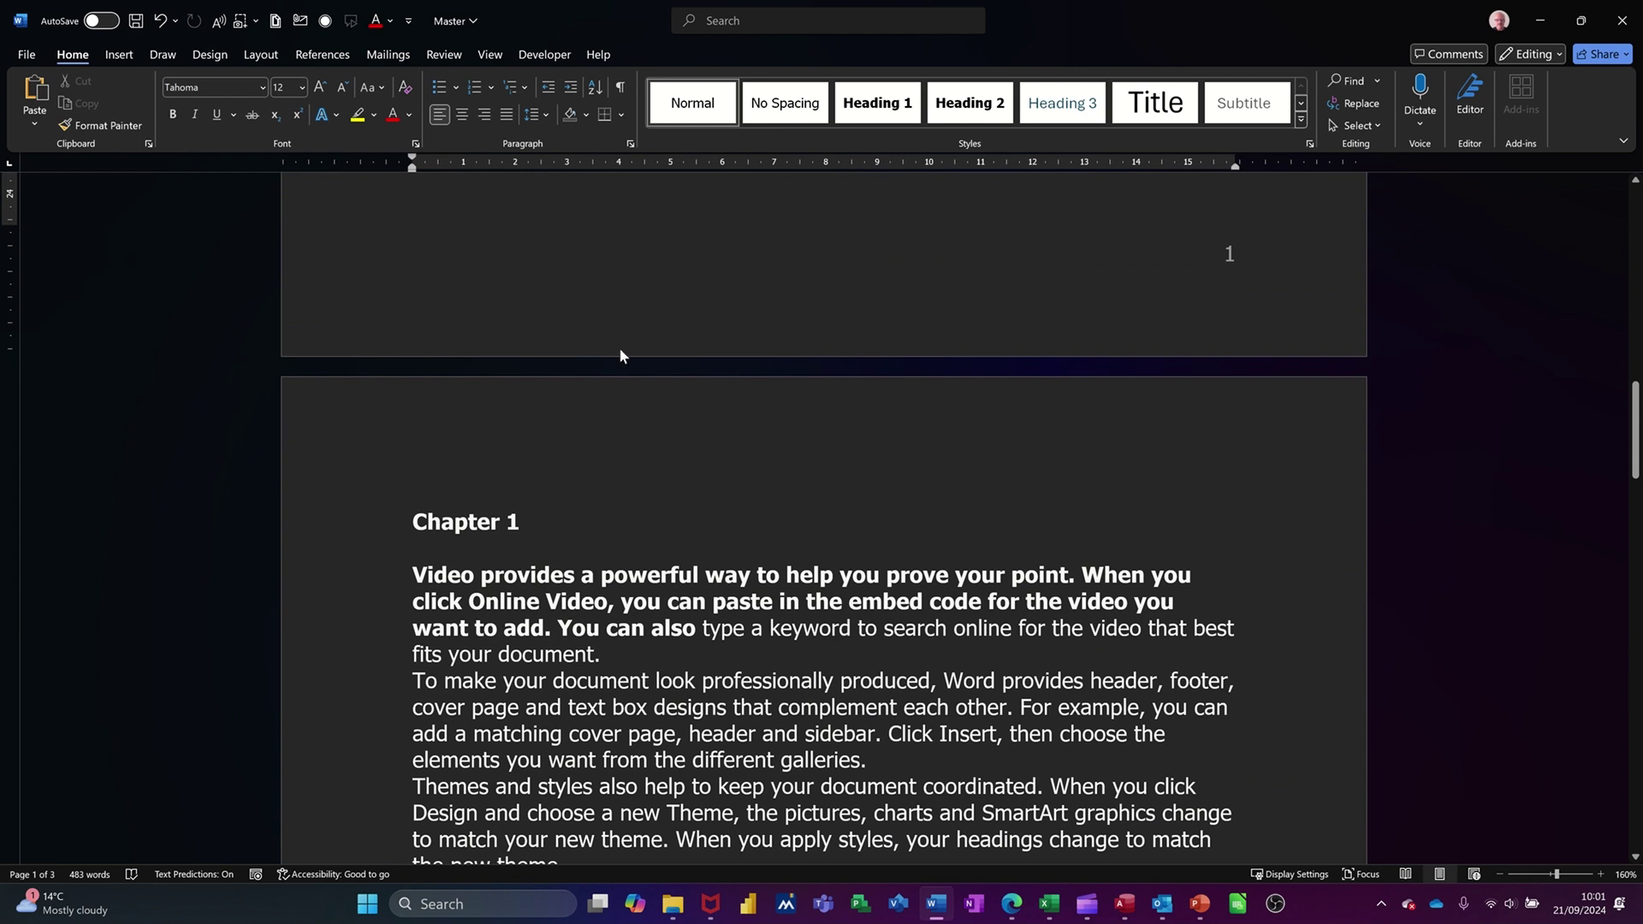
Switch the master document to Outline view and collapse the subdocuments, saving the document
left_click(491, 54)
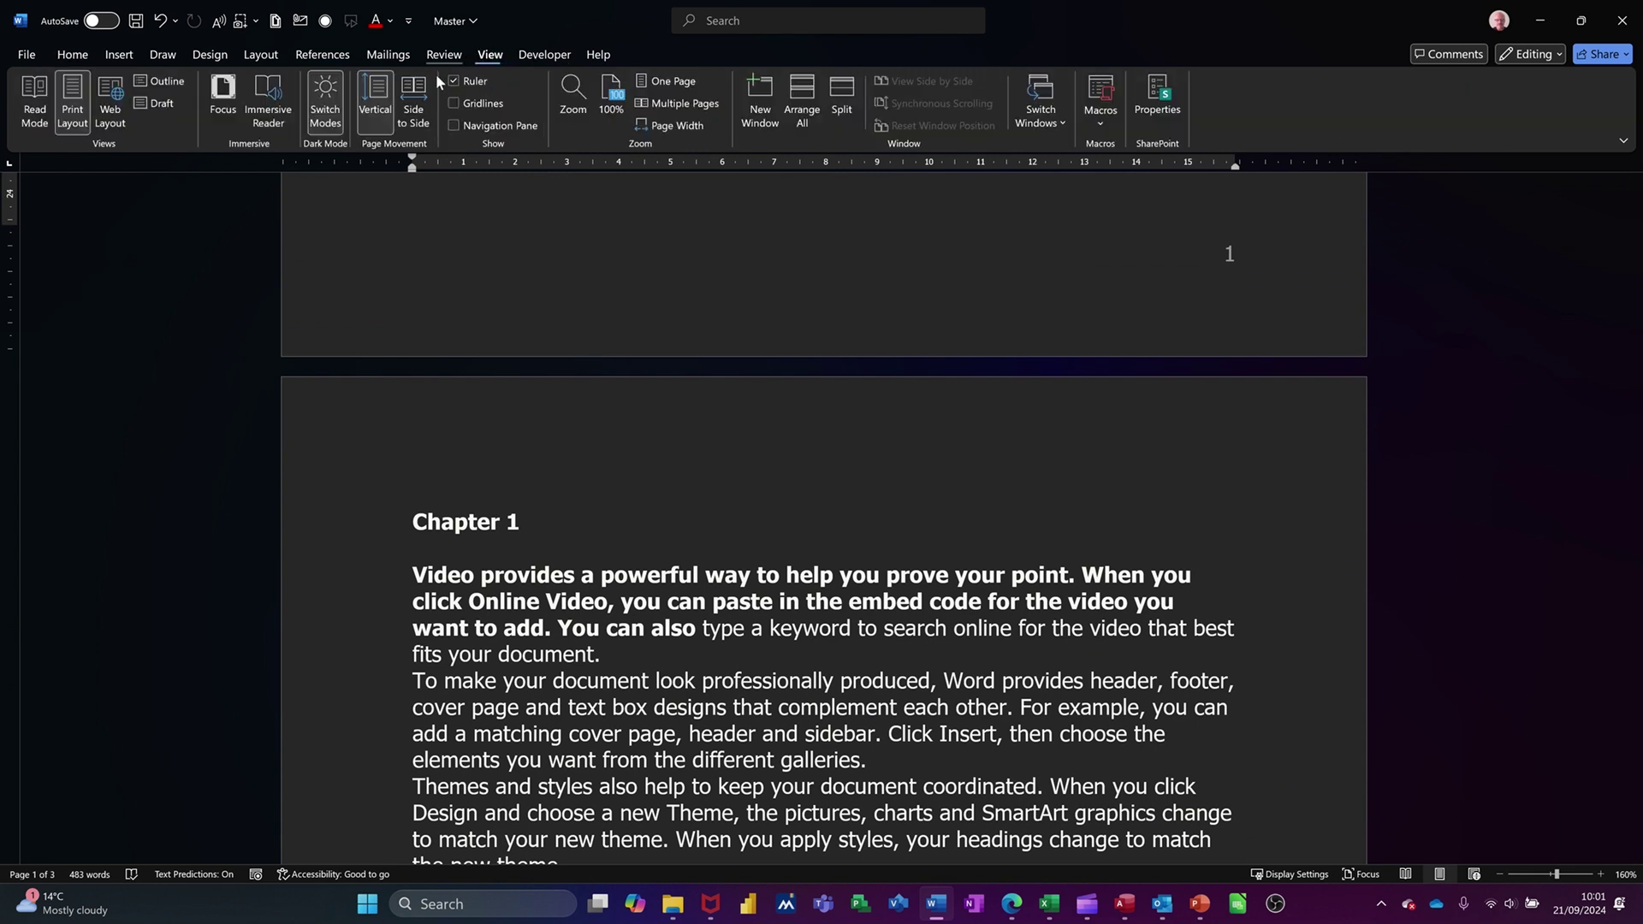
left_click(154, 82)
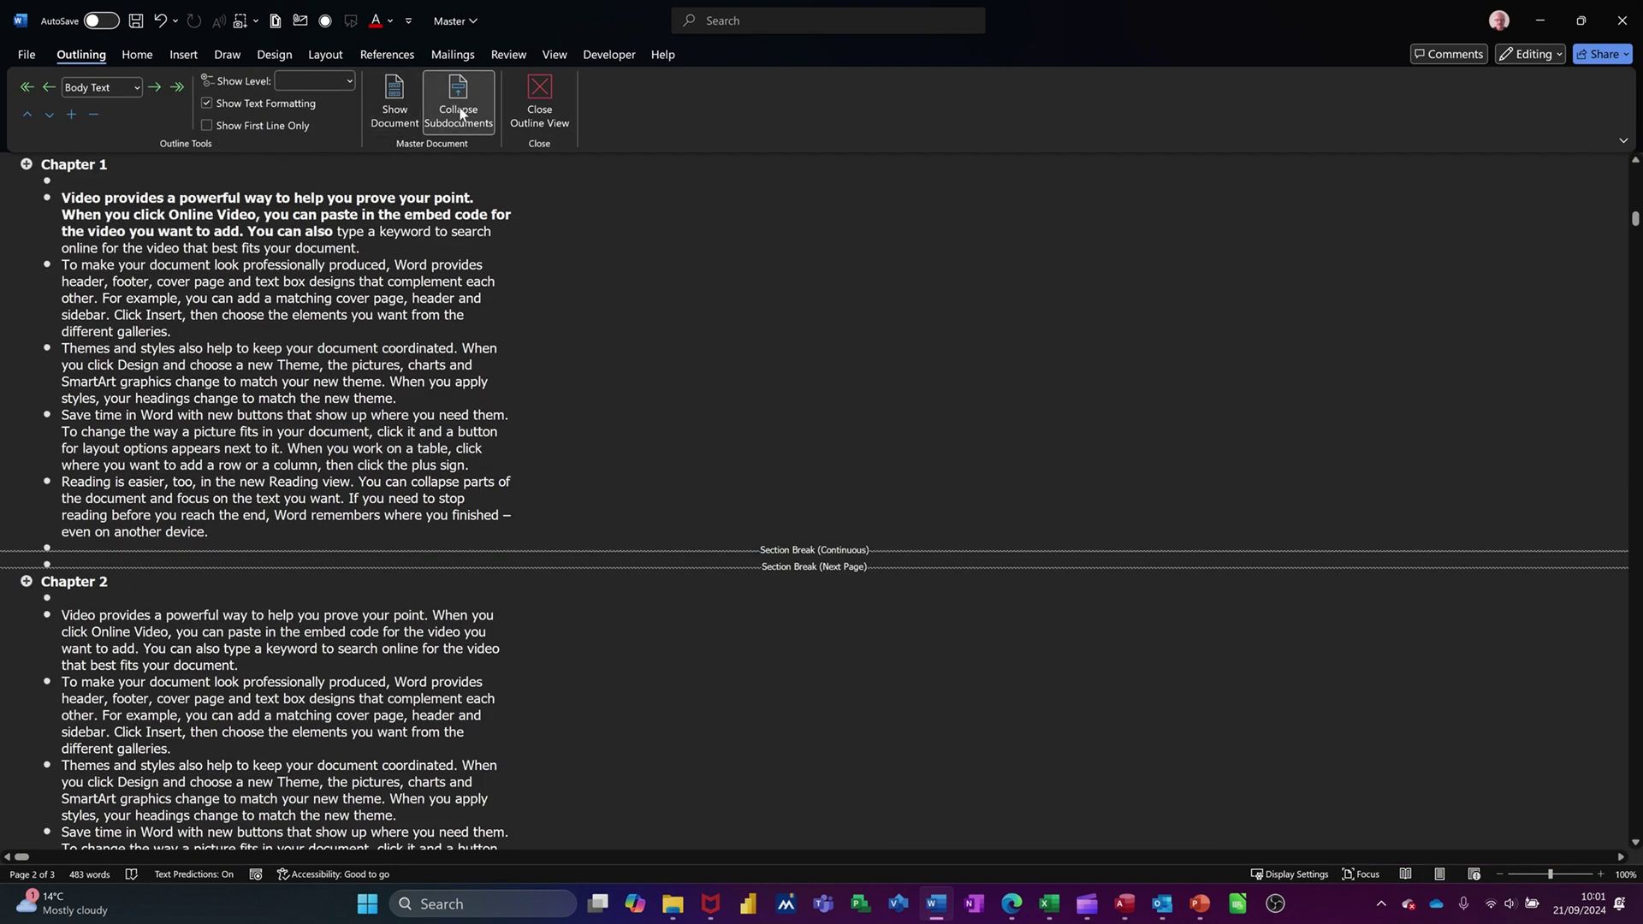
left_click(450, 106)
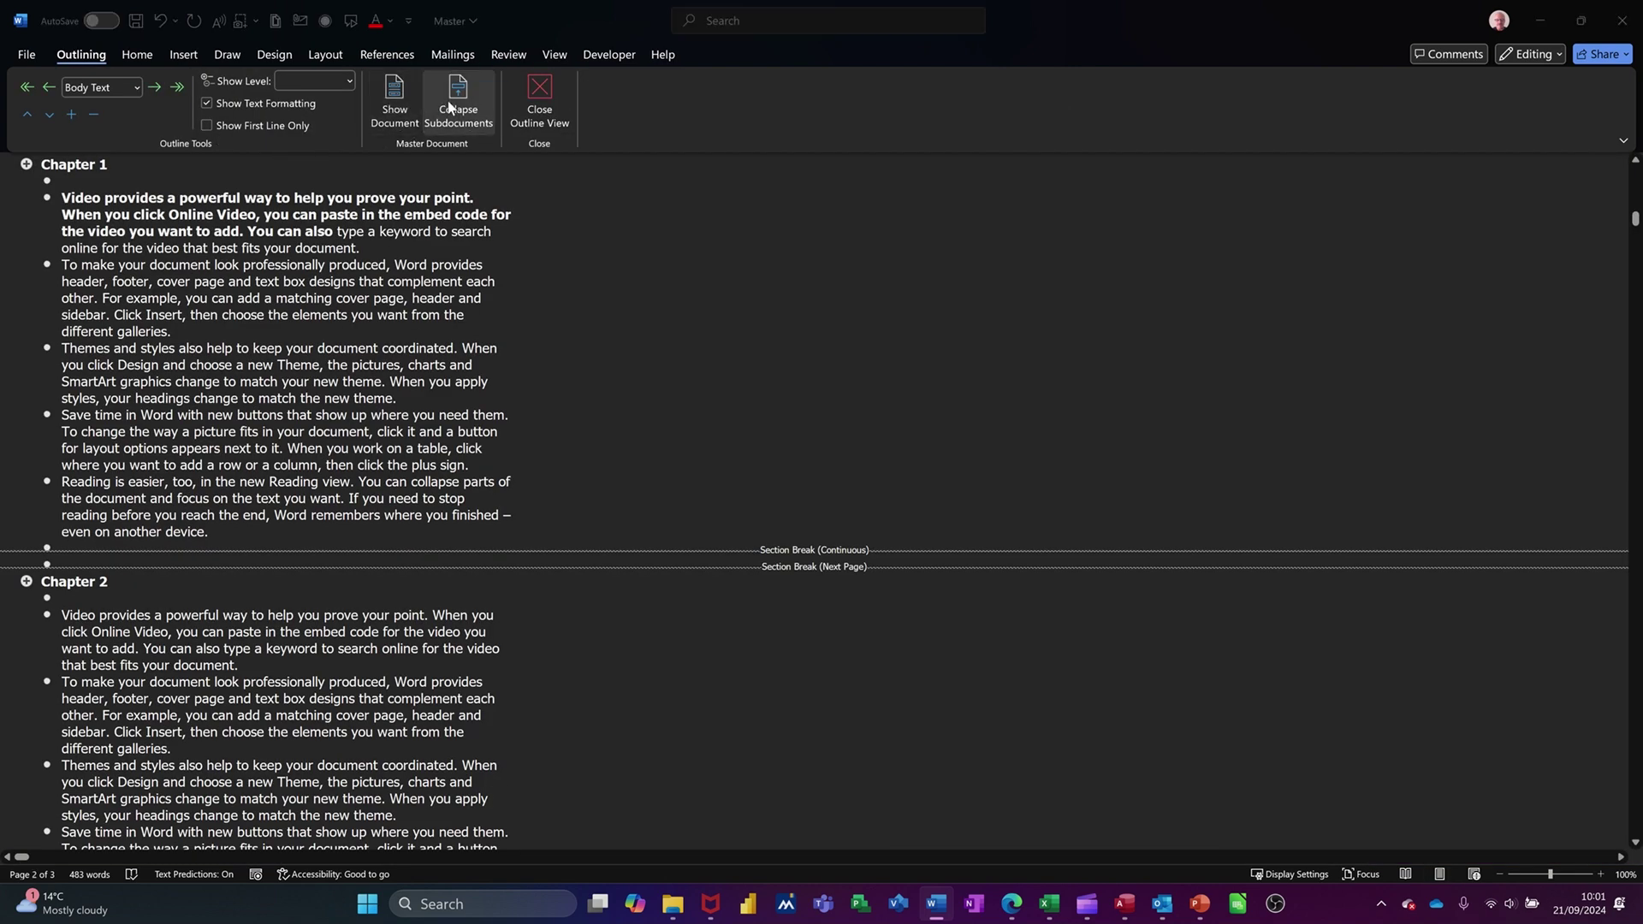
left_click(785, 497)
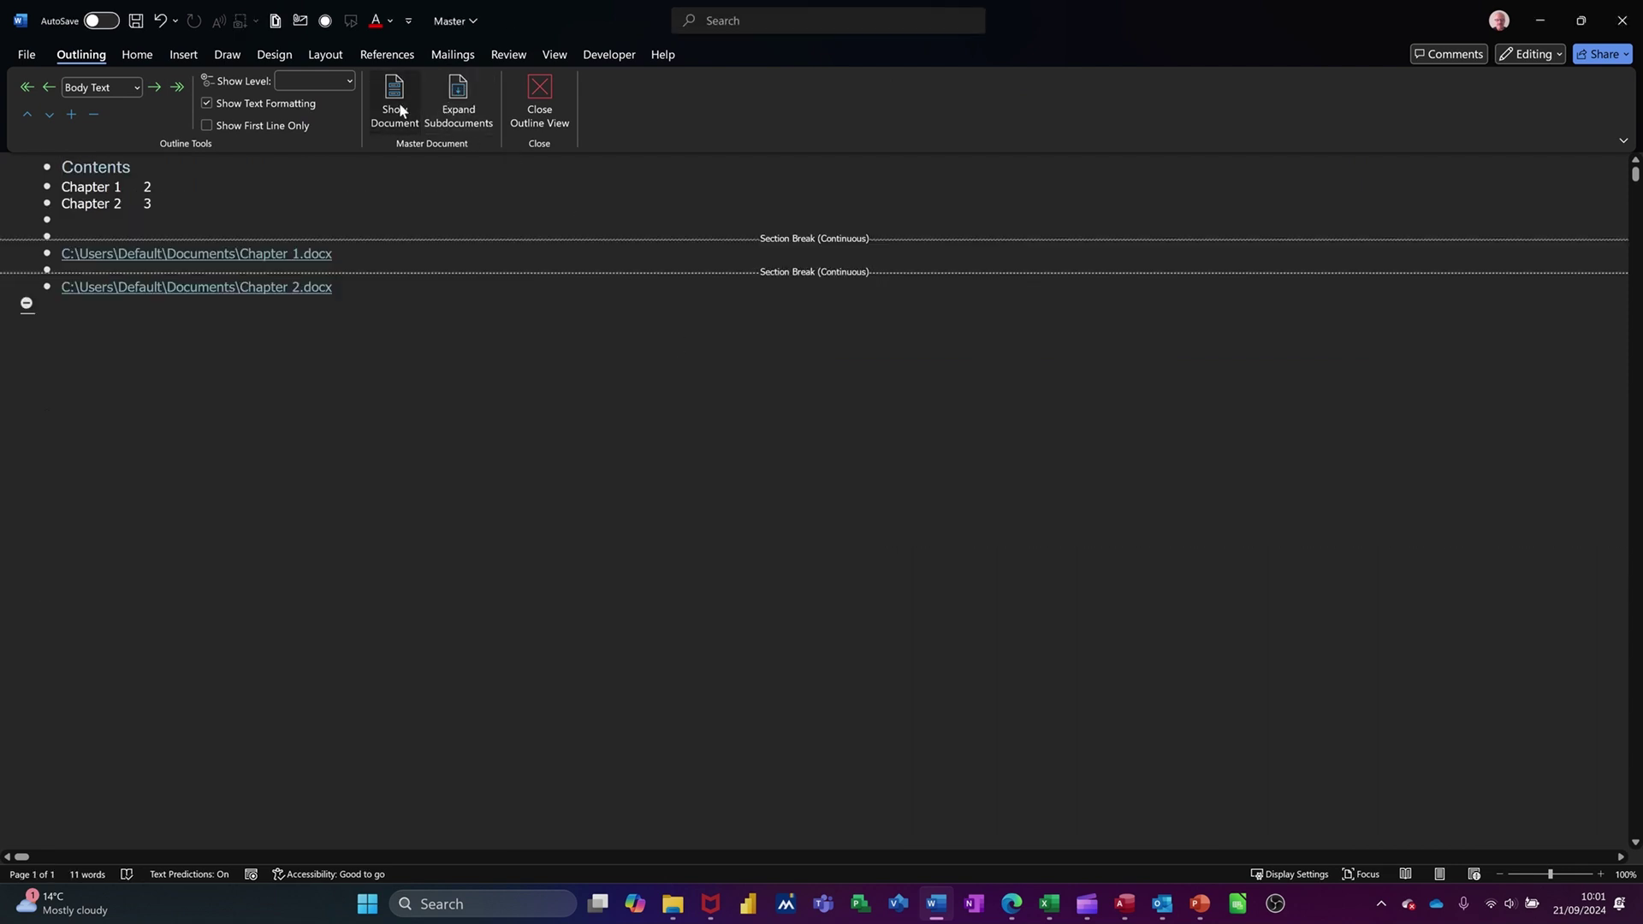
Show Document and expand the Chapter 1 and Chapter 2 subdocuments below the contents
left_click(398, 110)
left_click(489, 110)
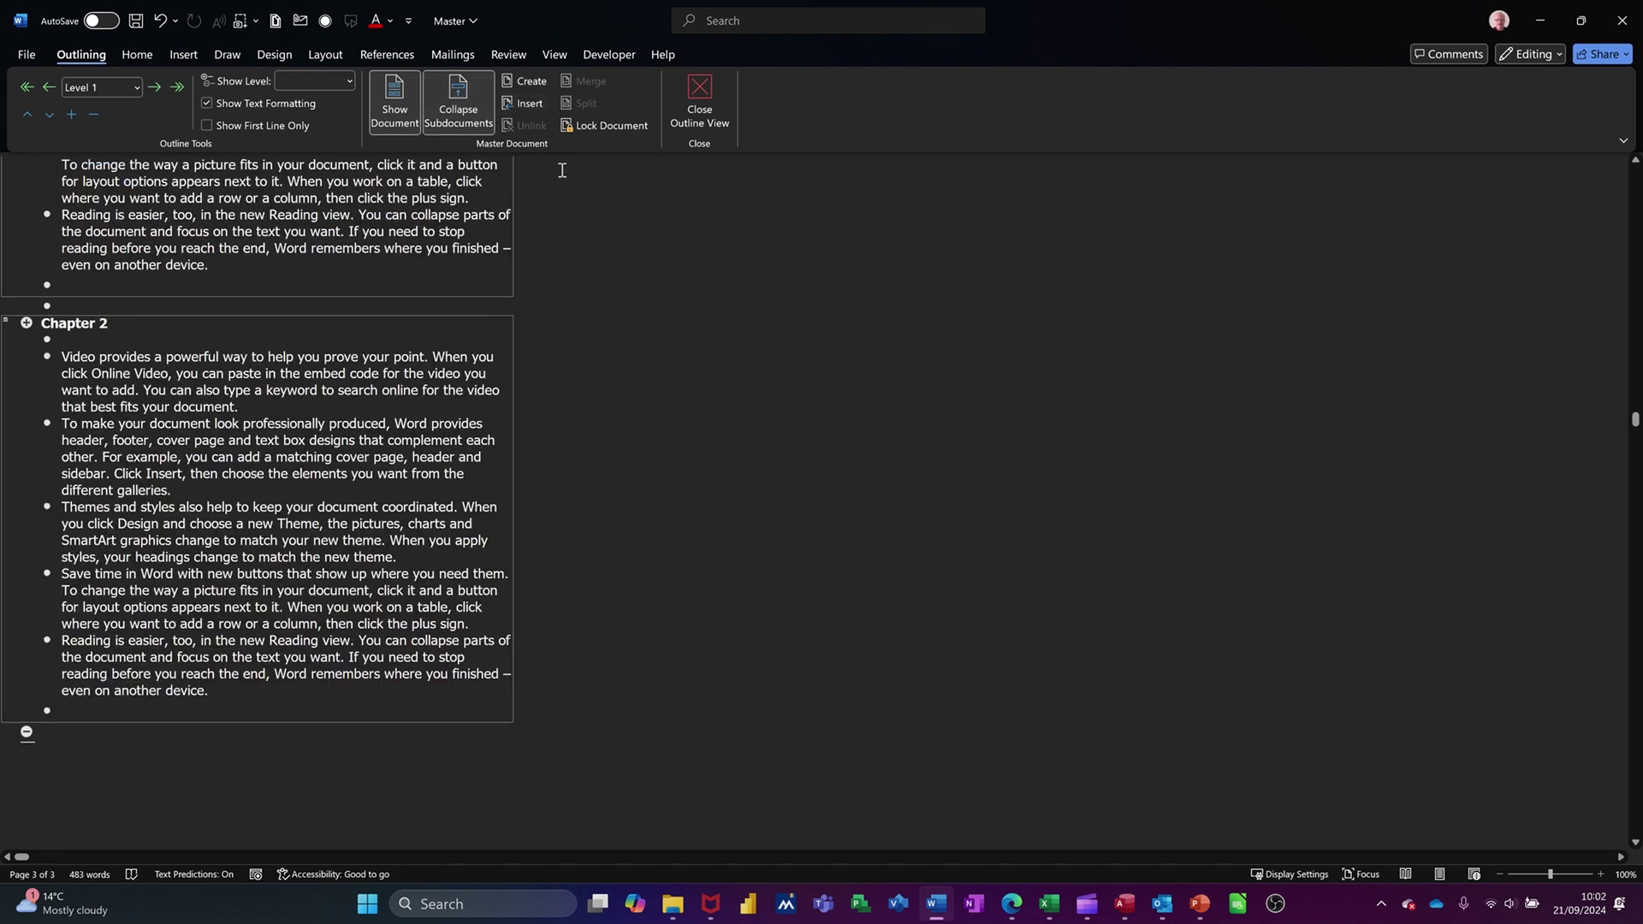
scroll(348, 460, "up", 4)
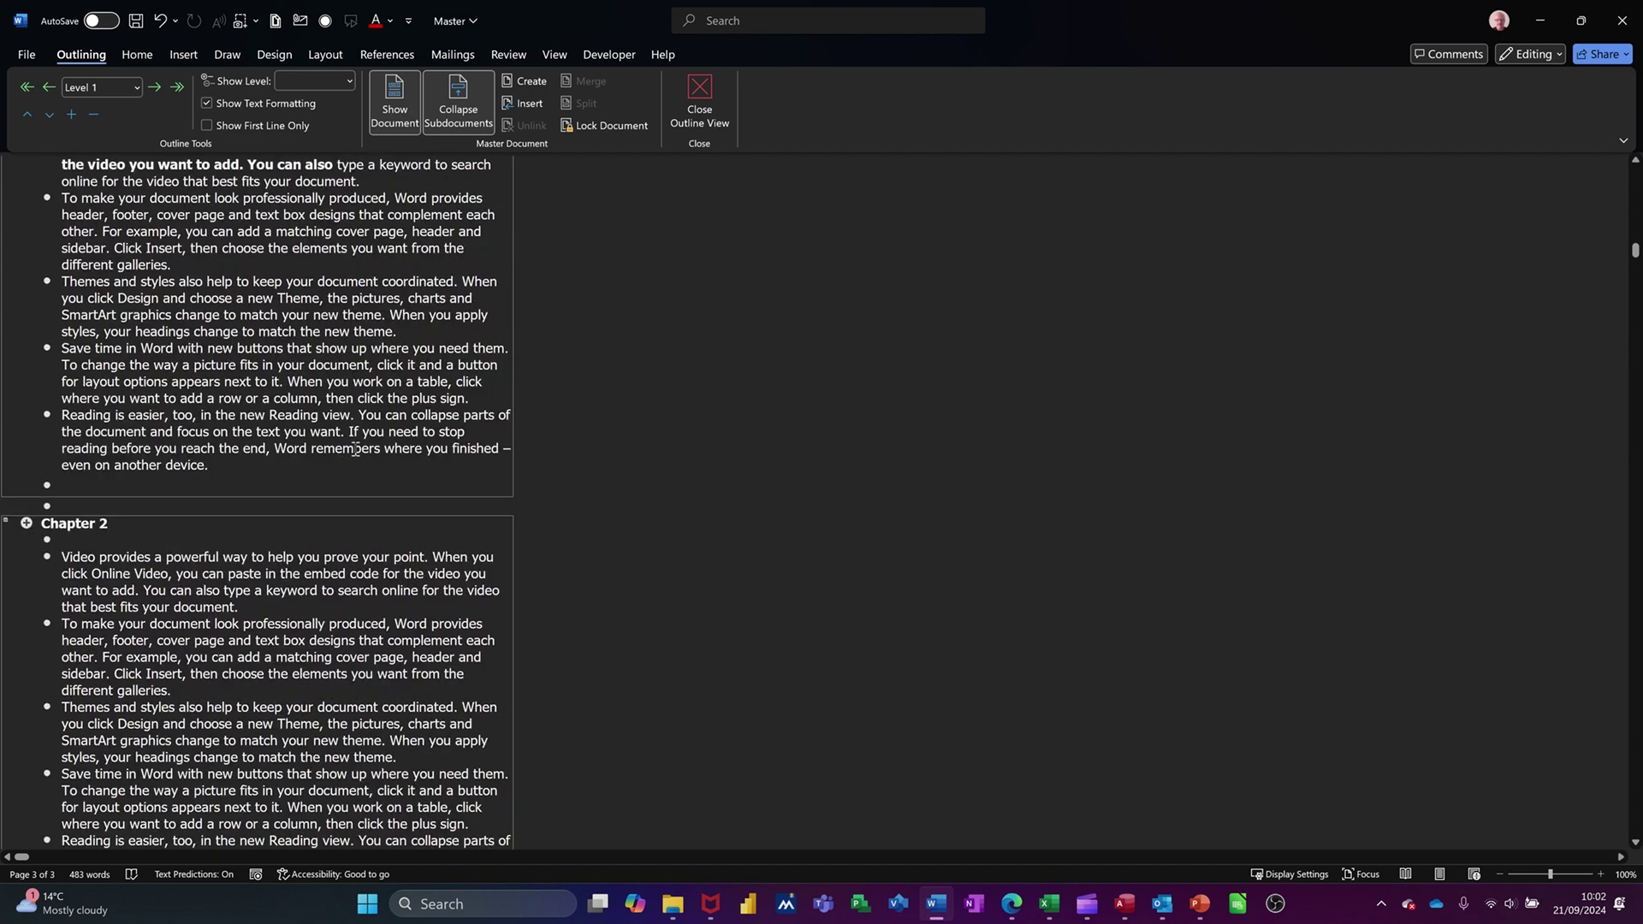
scroll(348, 460, "down", 3)
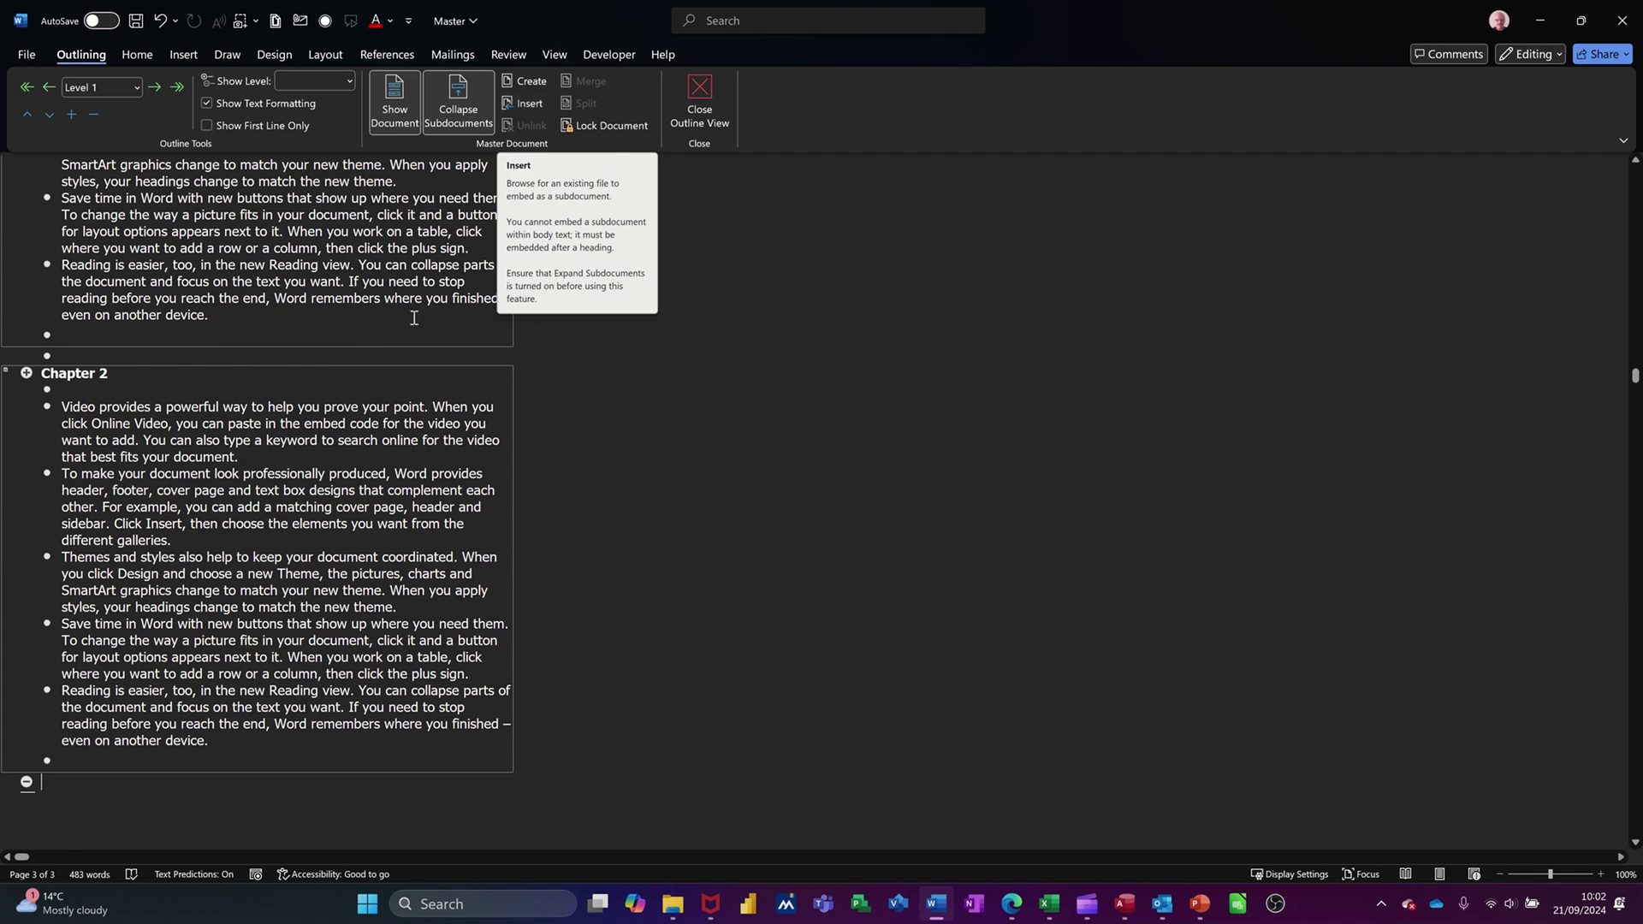
scroll(424, 441, "up", 6)
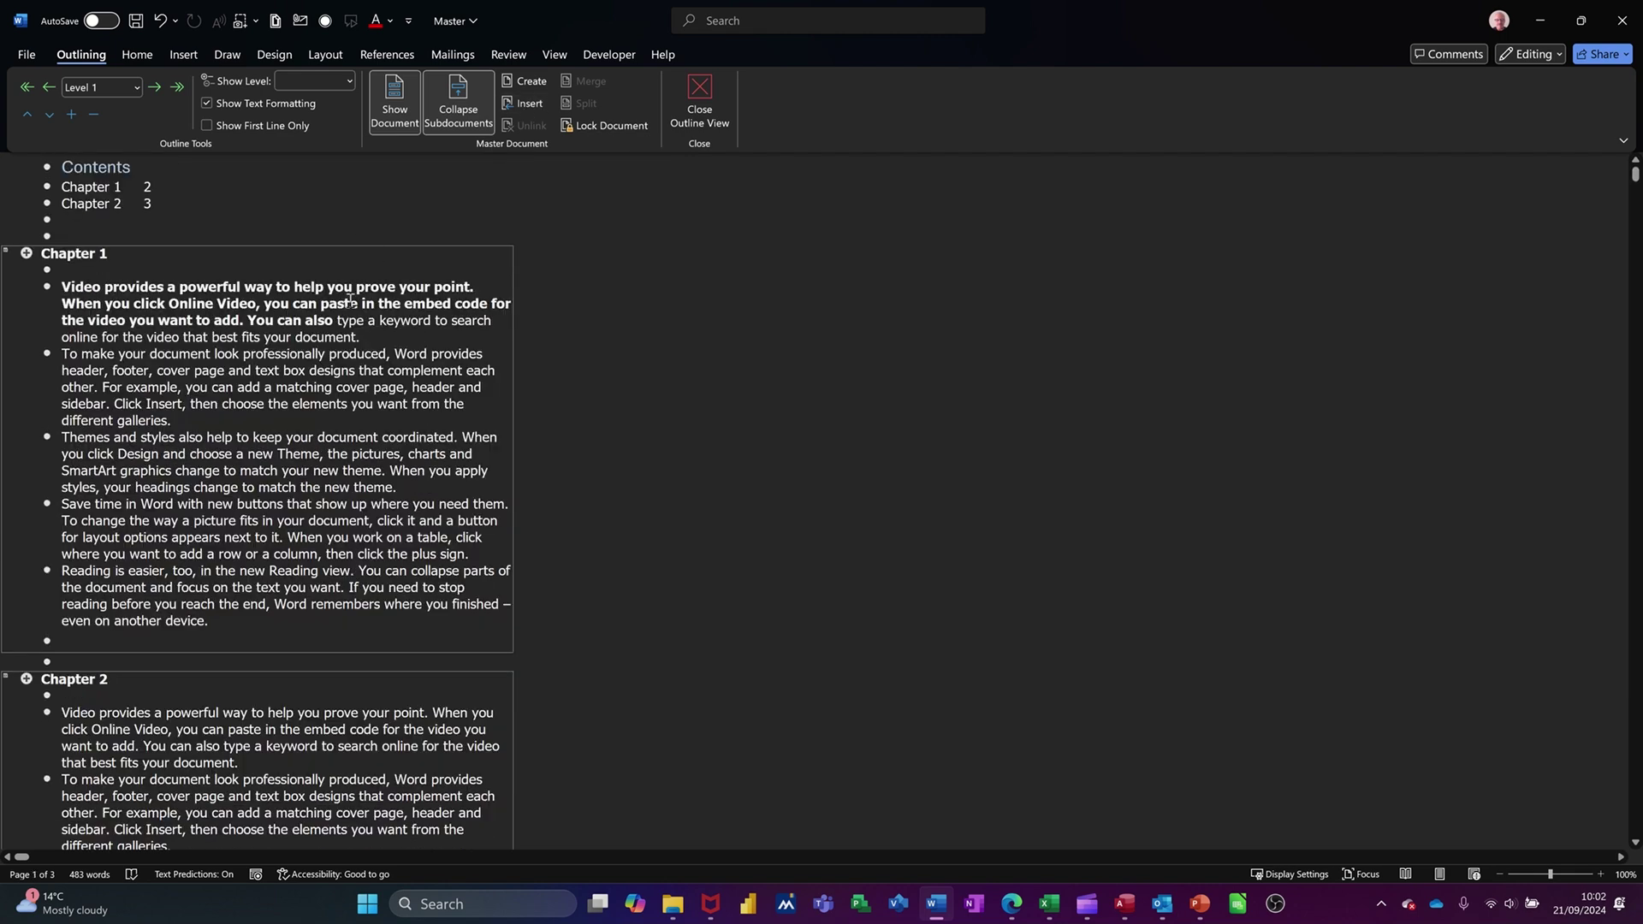